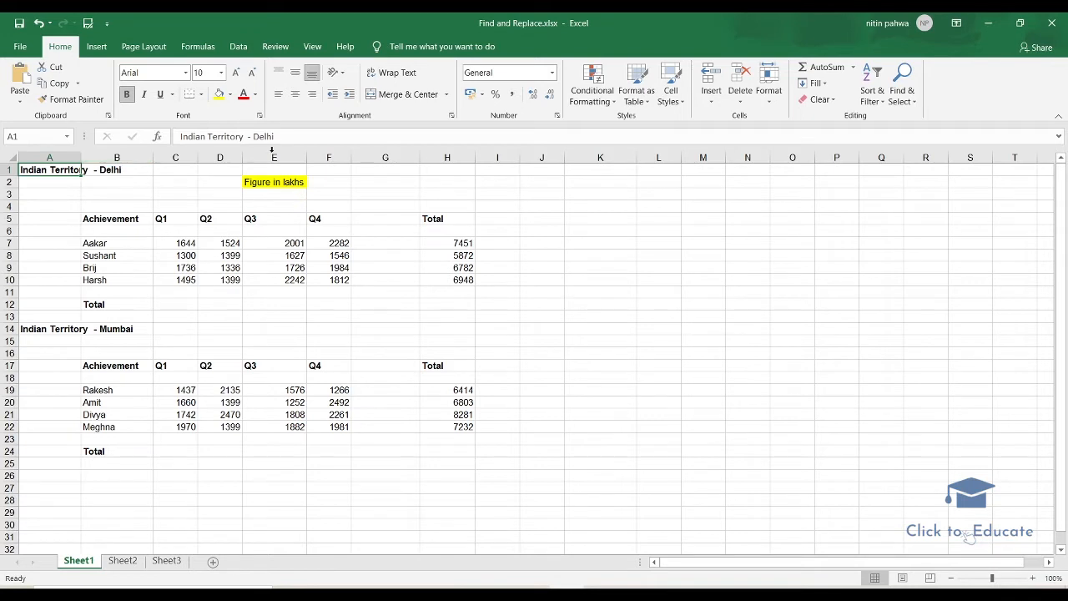
Append "NCR" to the heading in cell A1 so it reads "Indian Territory - Delhi NCR".
double_click(56, 170)
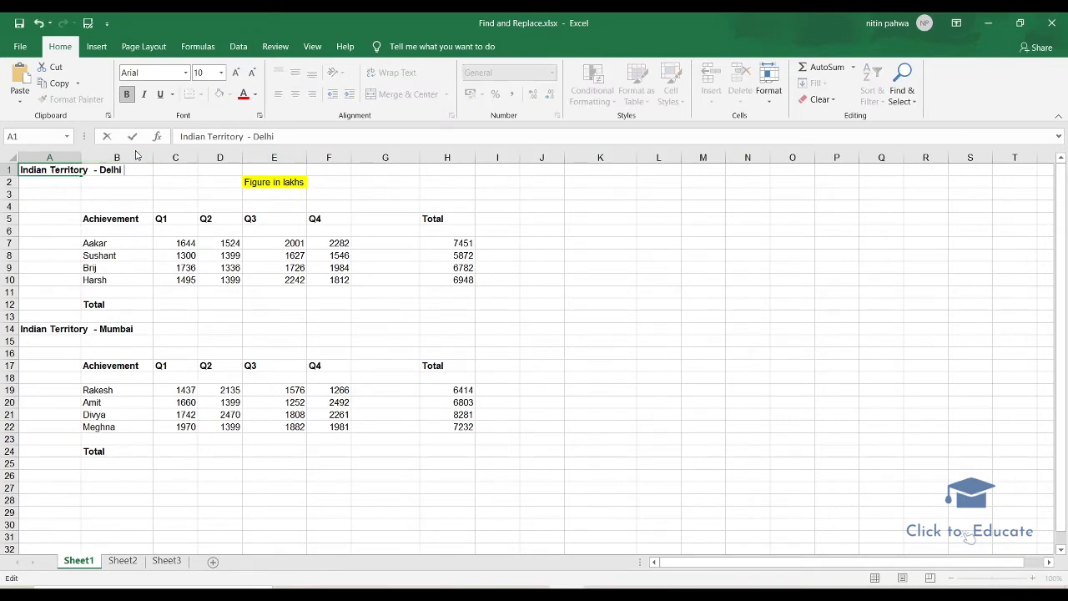
text(NCR)
key(Return)
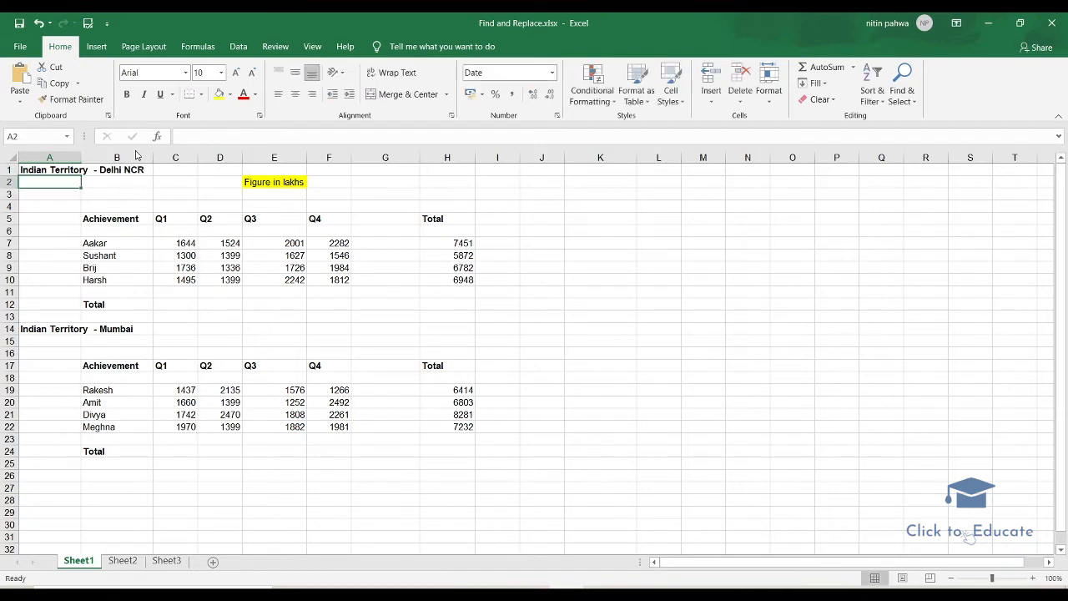
Retype the word "Territory" in the cell A1 heading, first in capitals and finally as "Territory", and commit the entry.
click(63, 158)
double_click(59, 170)
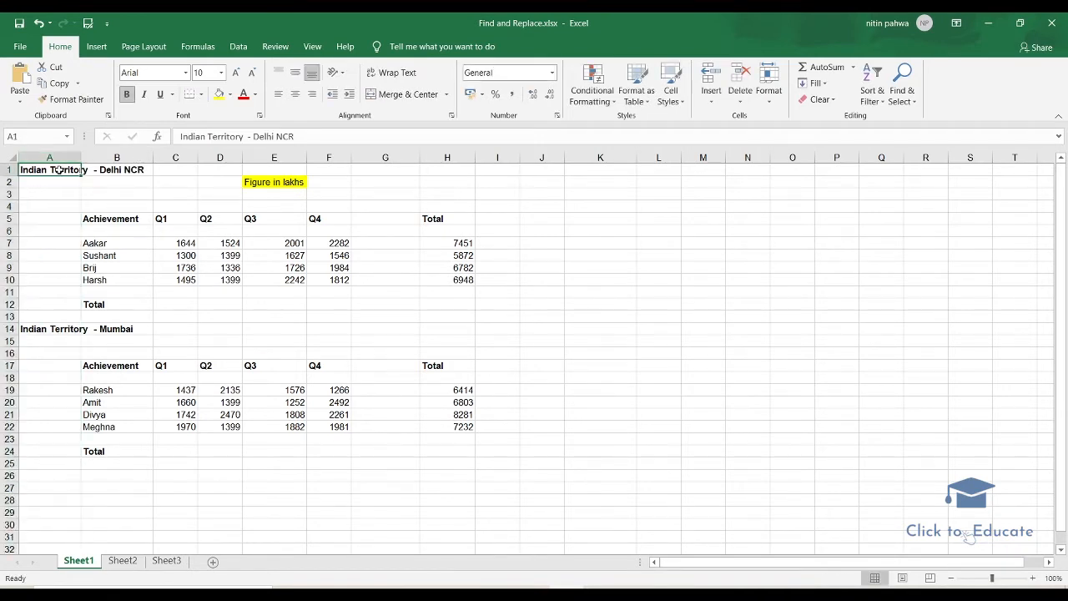
drag(243, 136, 206, 136)
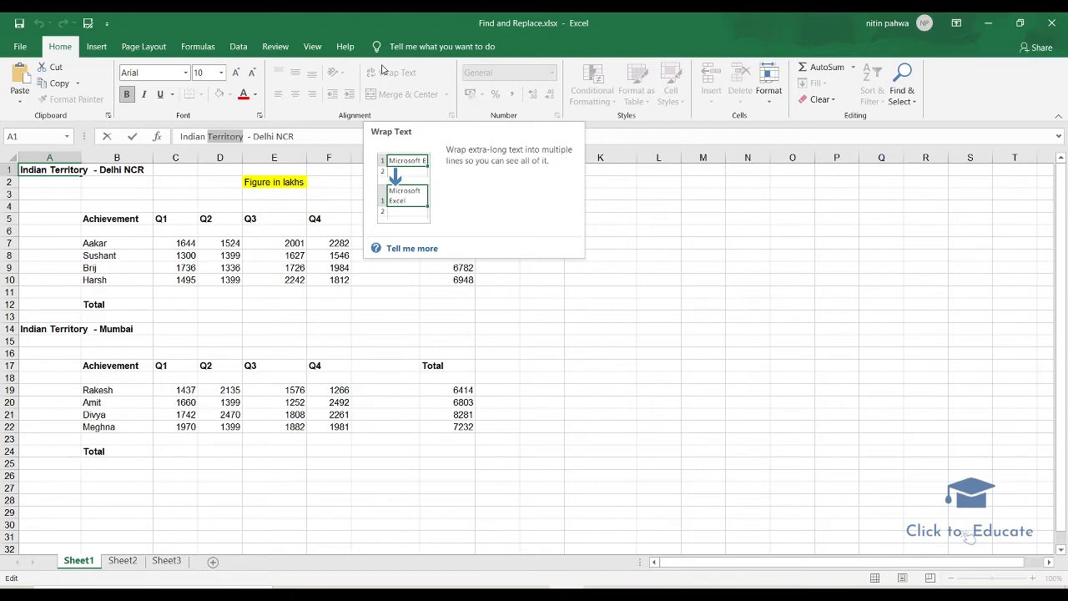
text(TERRITOR)
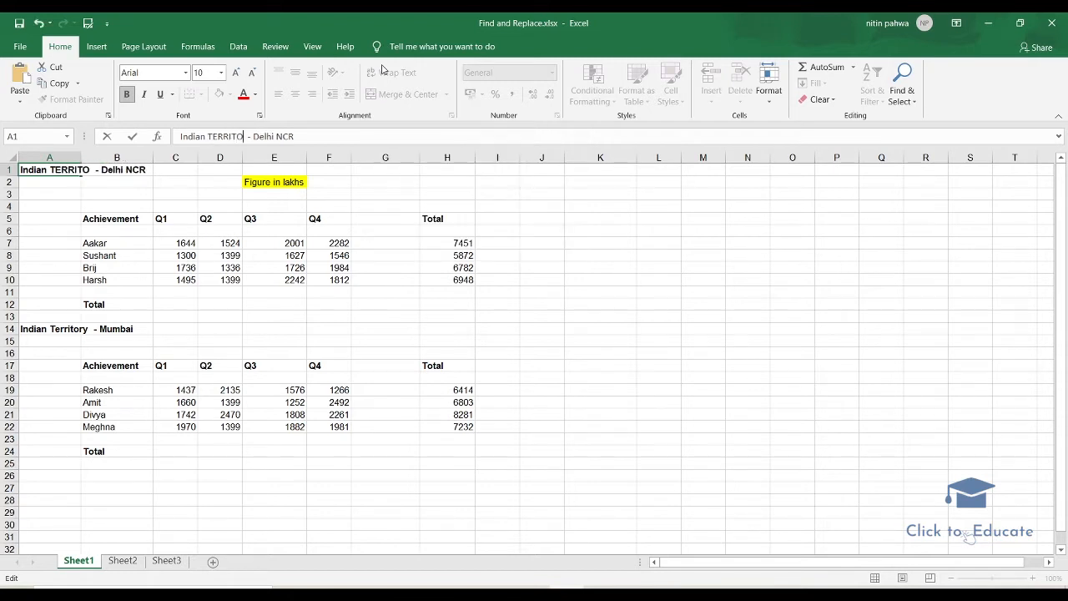
text(Y)
key(BackSpace)
key(BackSpace)
key(BackSpace)
key(BackSpace)
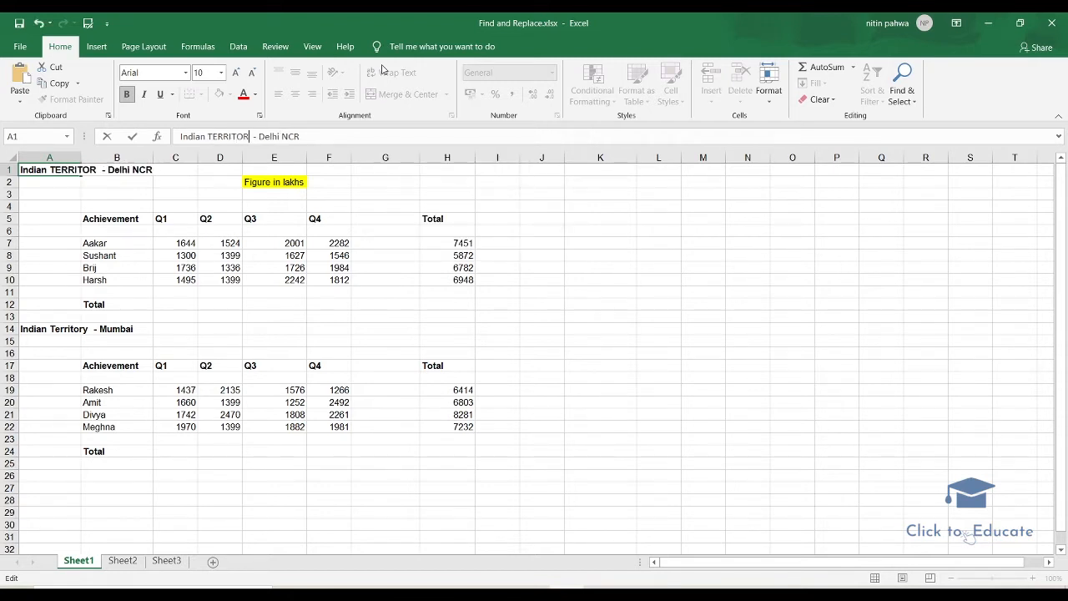
key(BackSpace)
key(BackSpace)
key(BackSpace)
key(BackSpace)
text(errit)
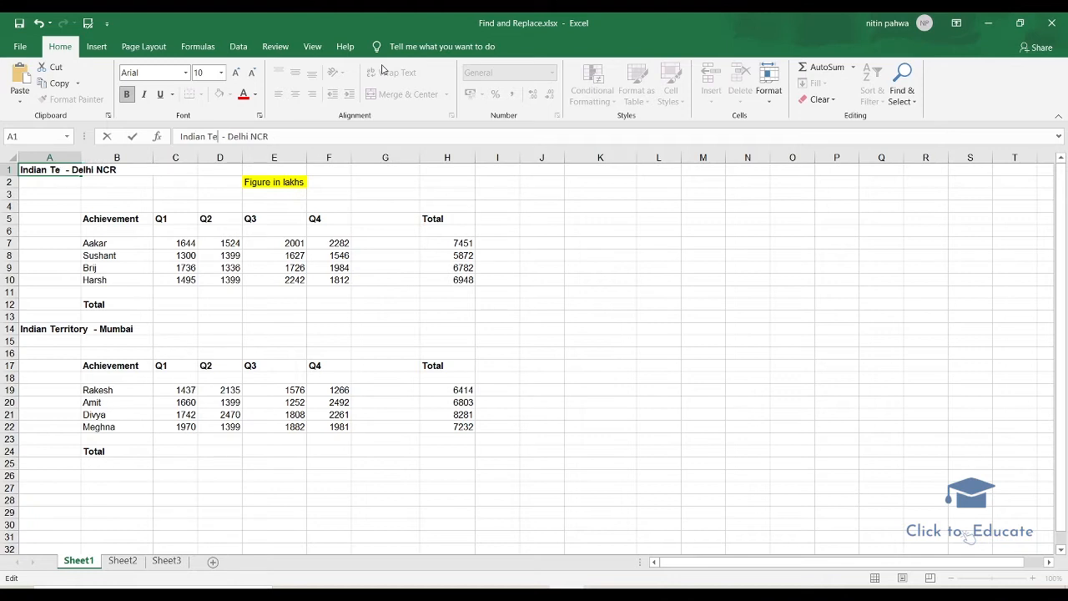
text(ory)
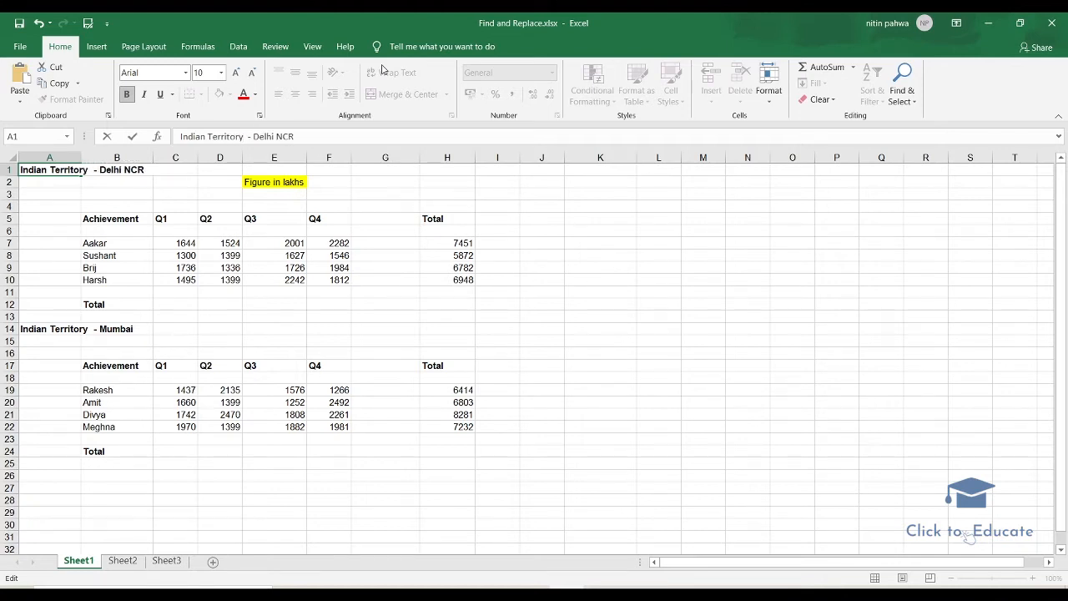
key(ctrl+Return)
click(310, 234)
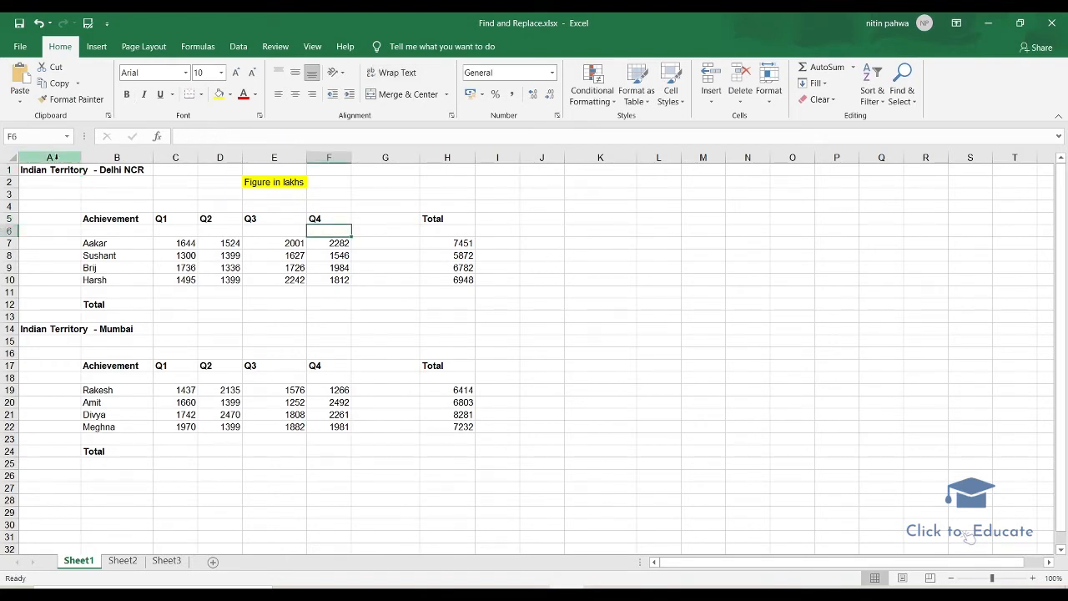
Insert two blank columns before the first column of the sheet.
click(55, 157)
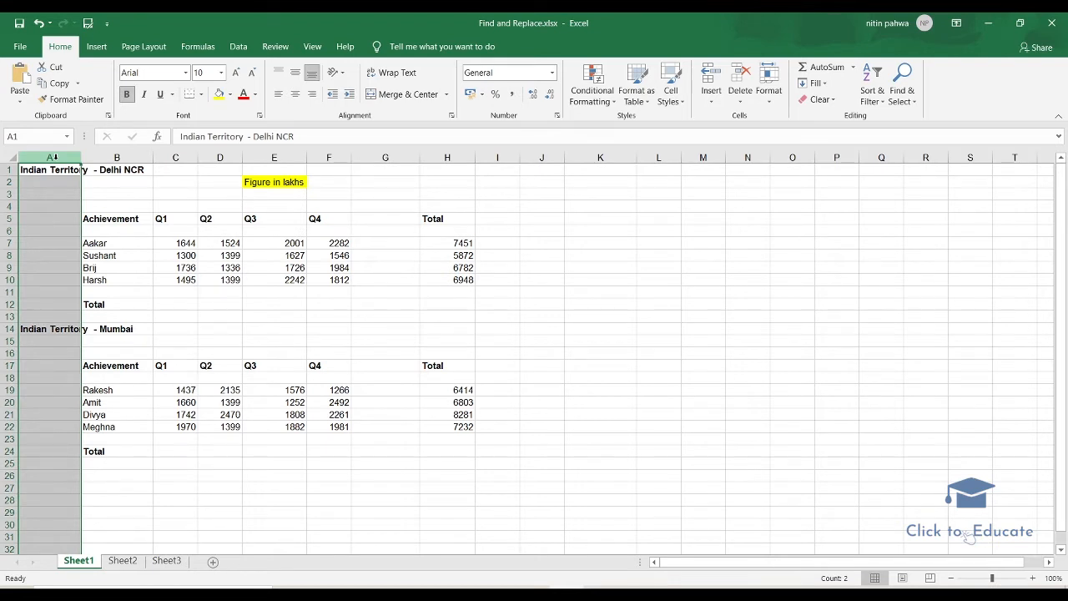
key(ctrl+shift+plus)
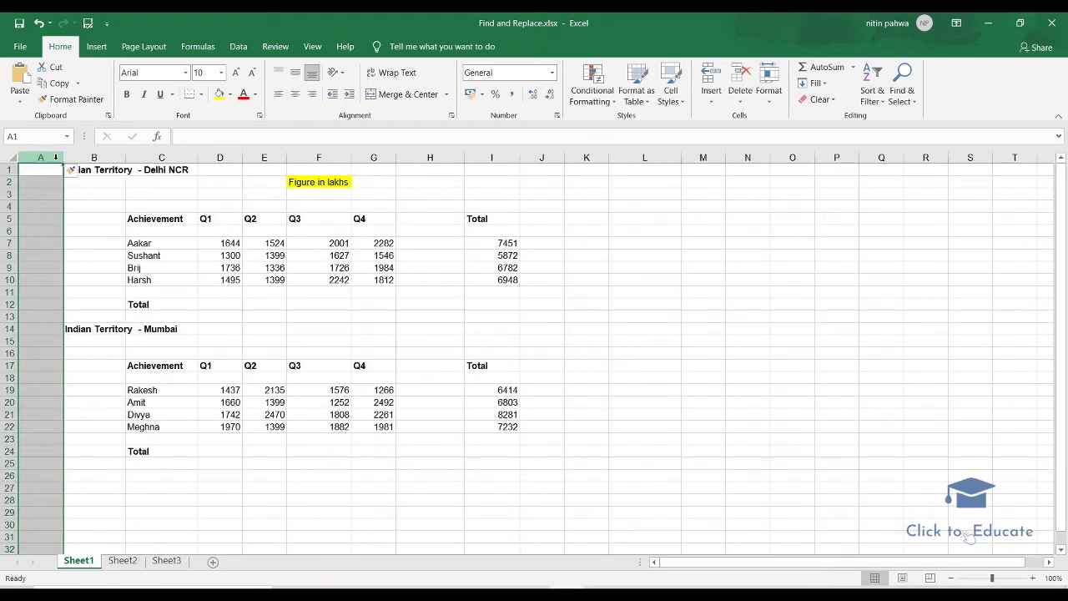
right_click(53, 156)
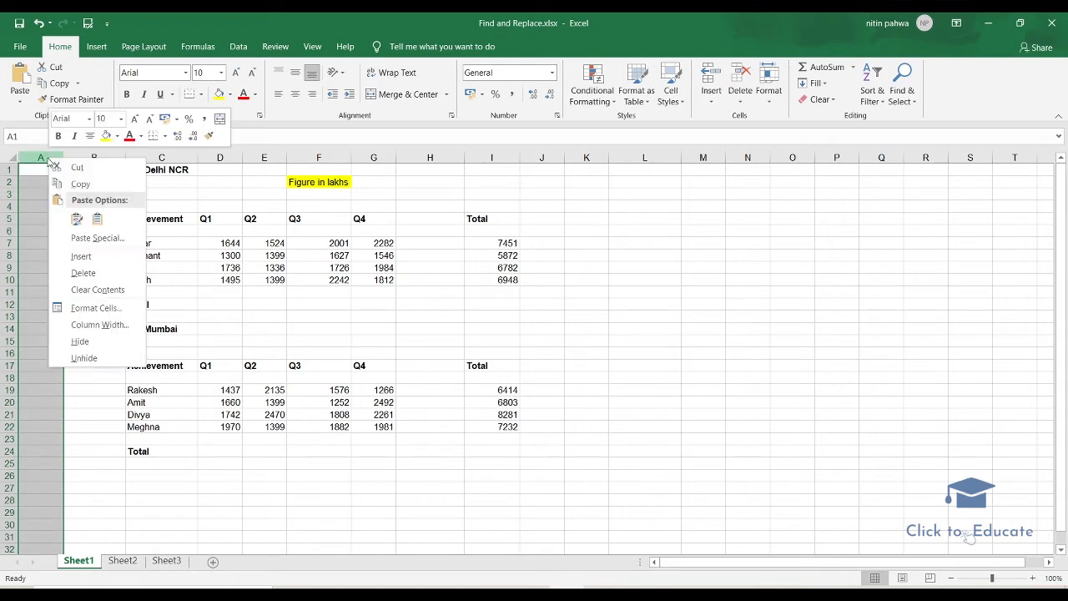
click(87, 262)
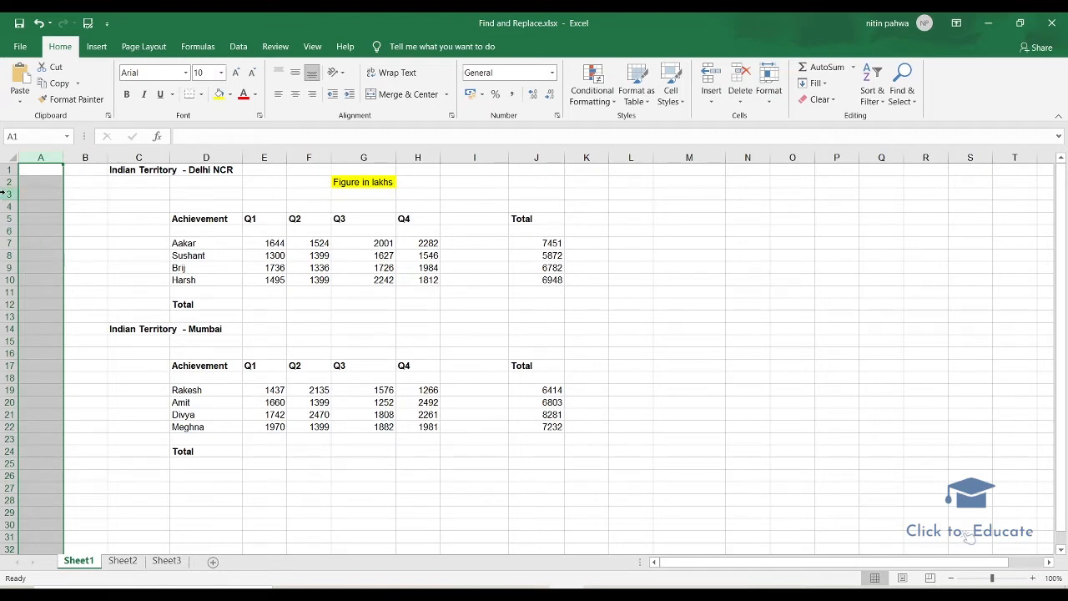
drag(220, 221, 559, 428)
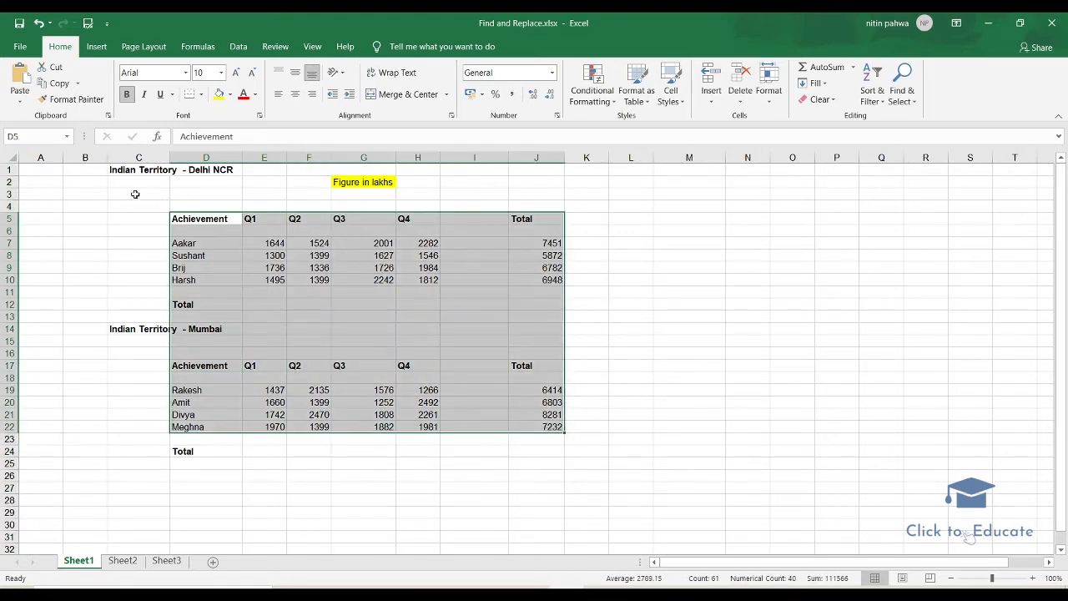
drag(59, 158, 48, 160)
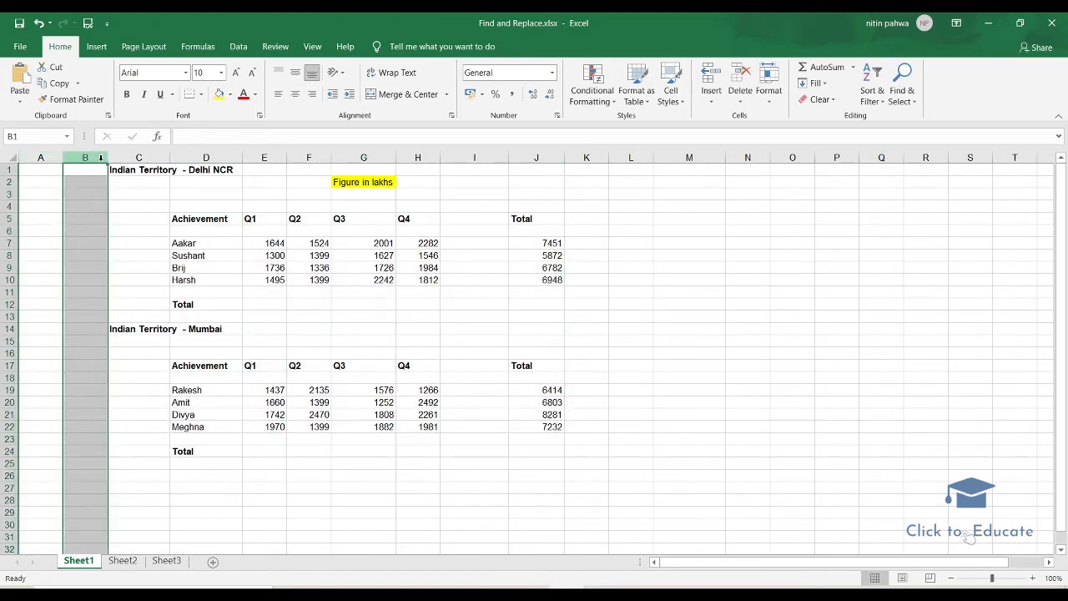
Insert an entire column at the blank cells I7:I10, between the Q4 and Total columns.
click(467, 241)
drag(467, 241, 470, 278)
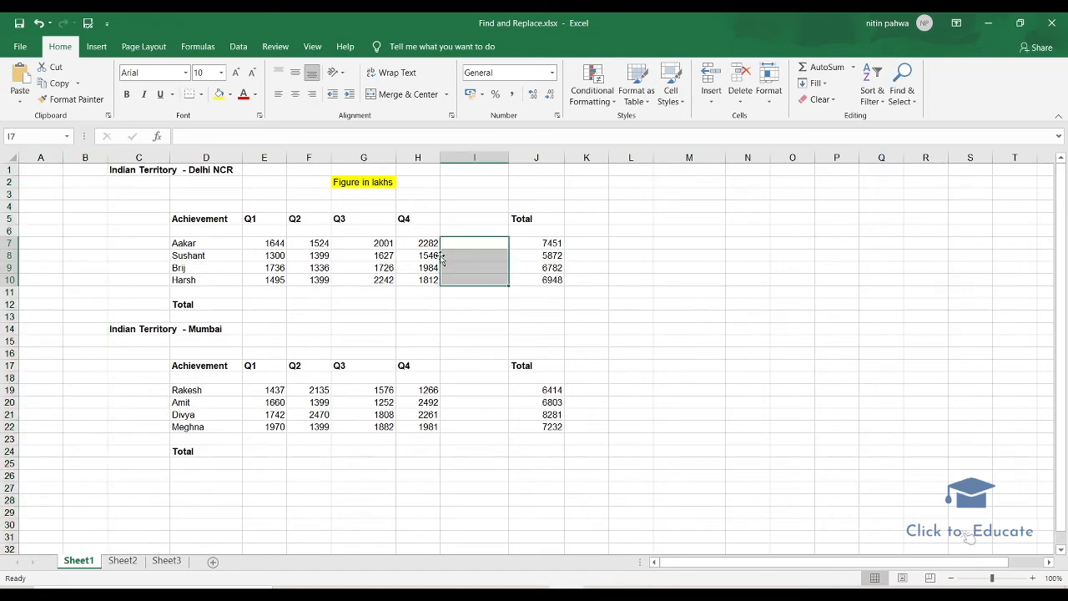
right_click(472, 272)
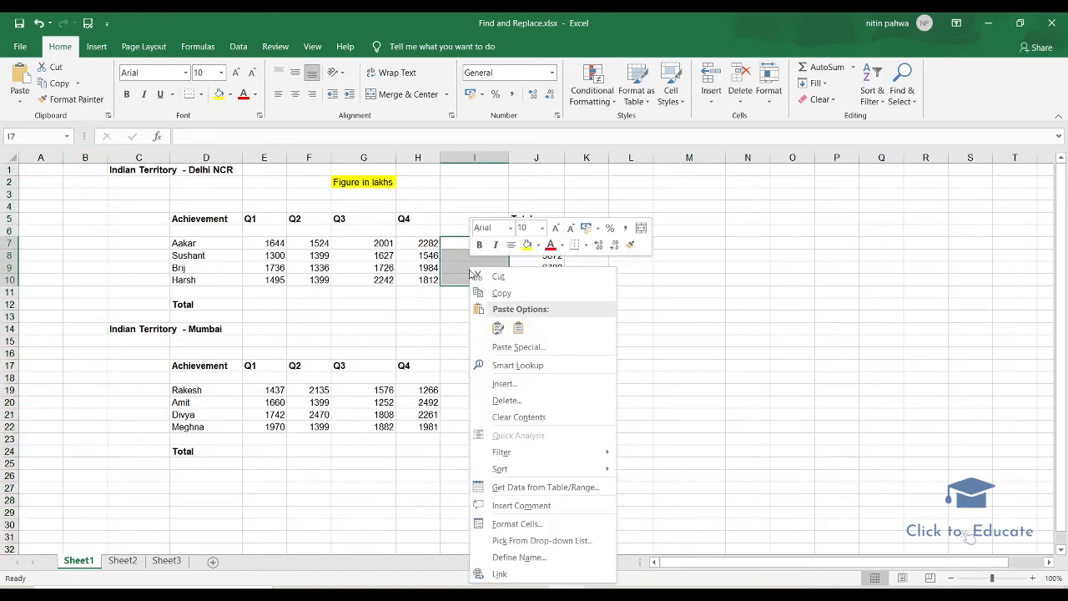
click(556, 383)
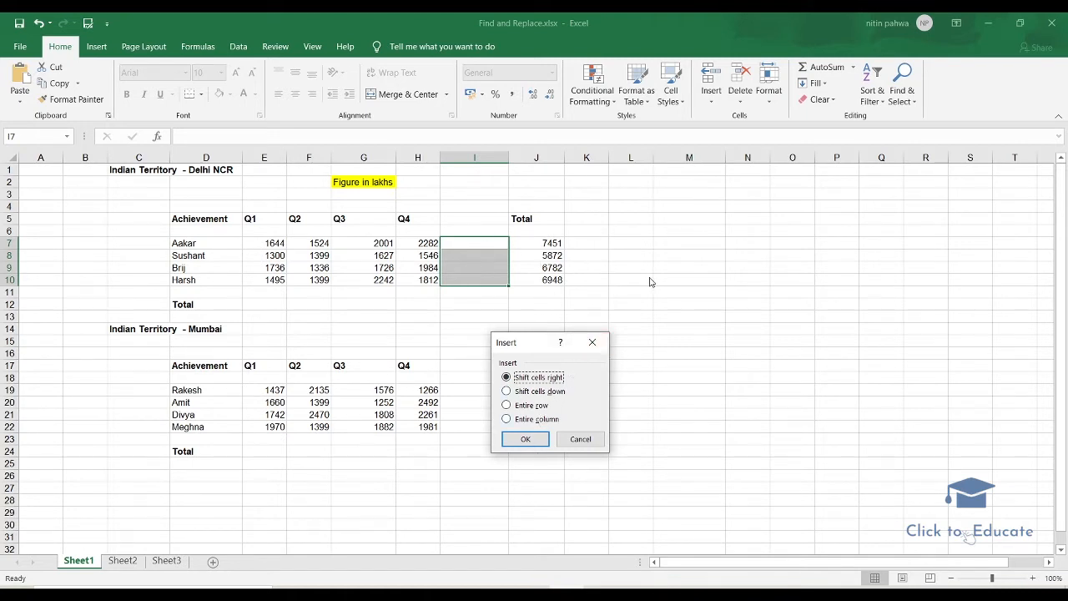
click(517, 420)
click(526, 439)
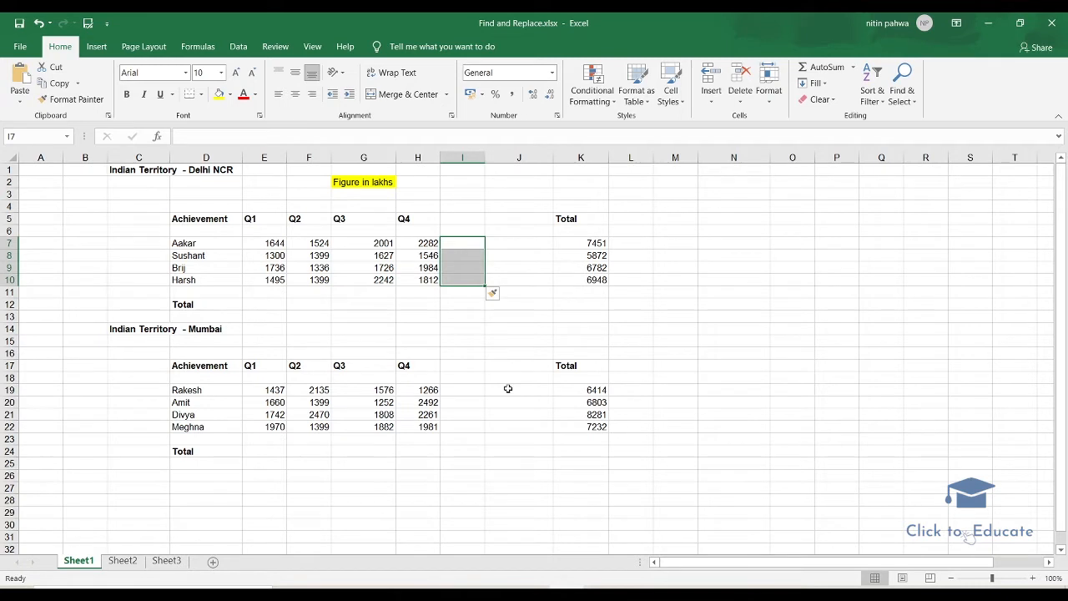
Insert blank cells at I7:I10 with the Shift cells right option, and check the moved totals.
right_click(465, 256)
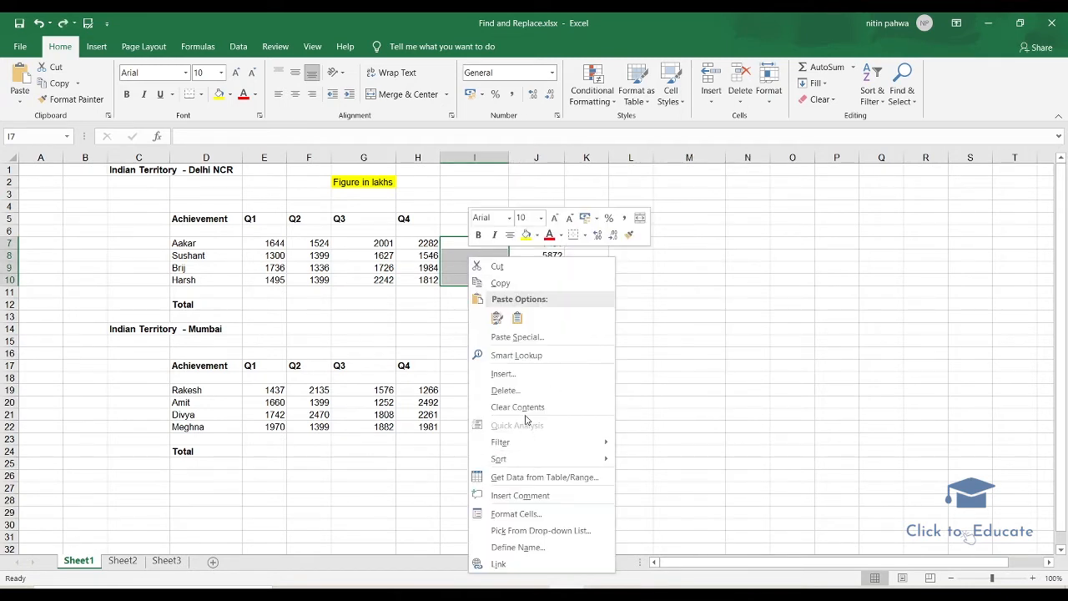
click(524, 375)
click(504, 377)
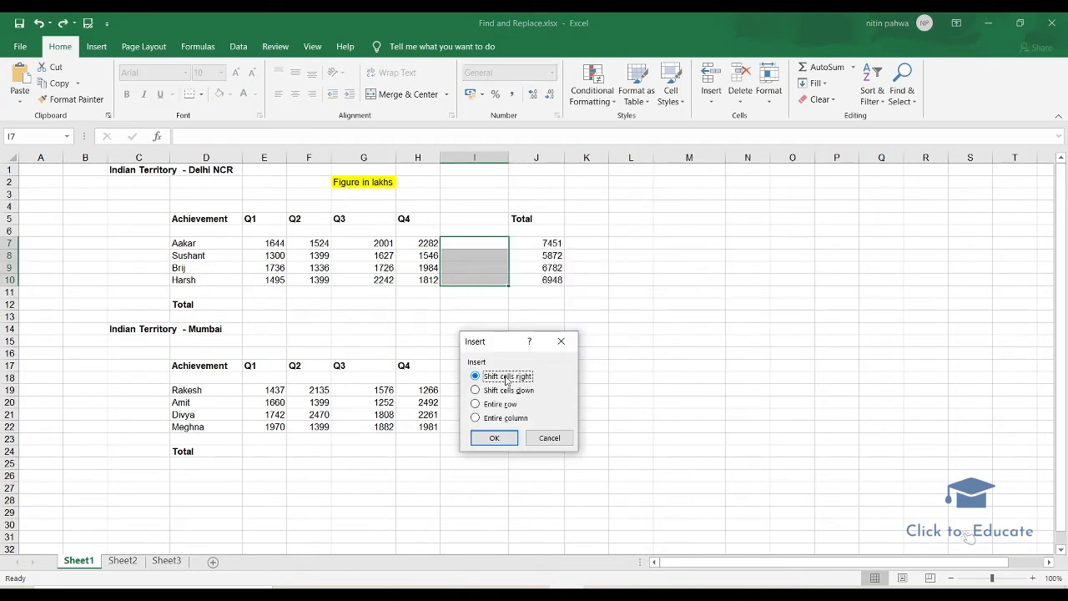
click(496, 438)
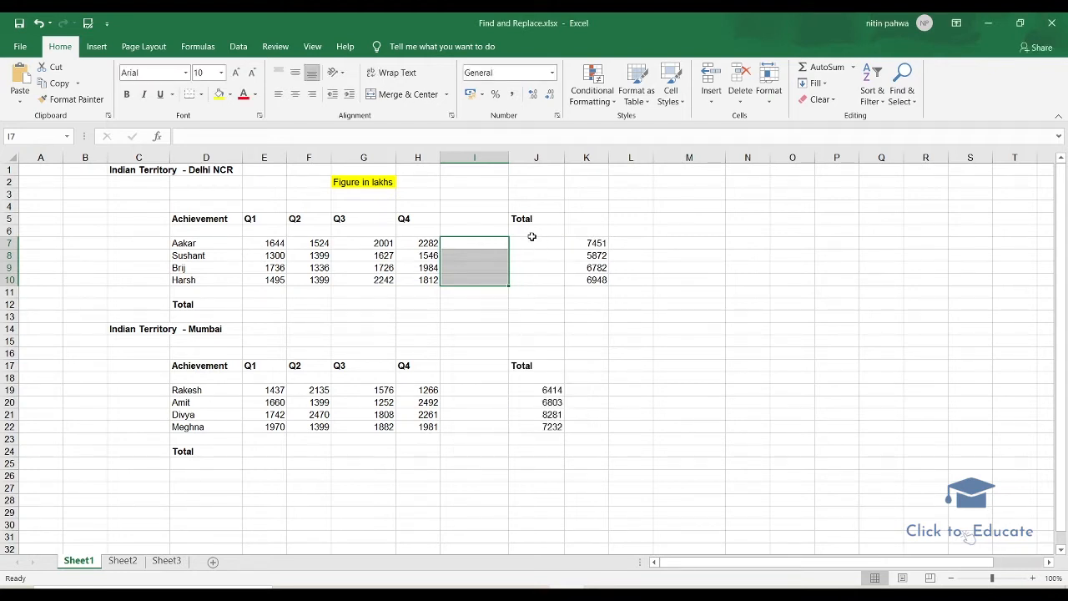
drag(531, 237, 528, 283)
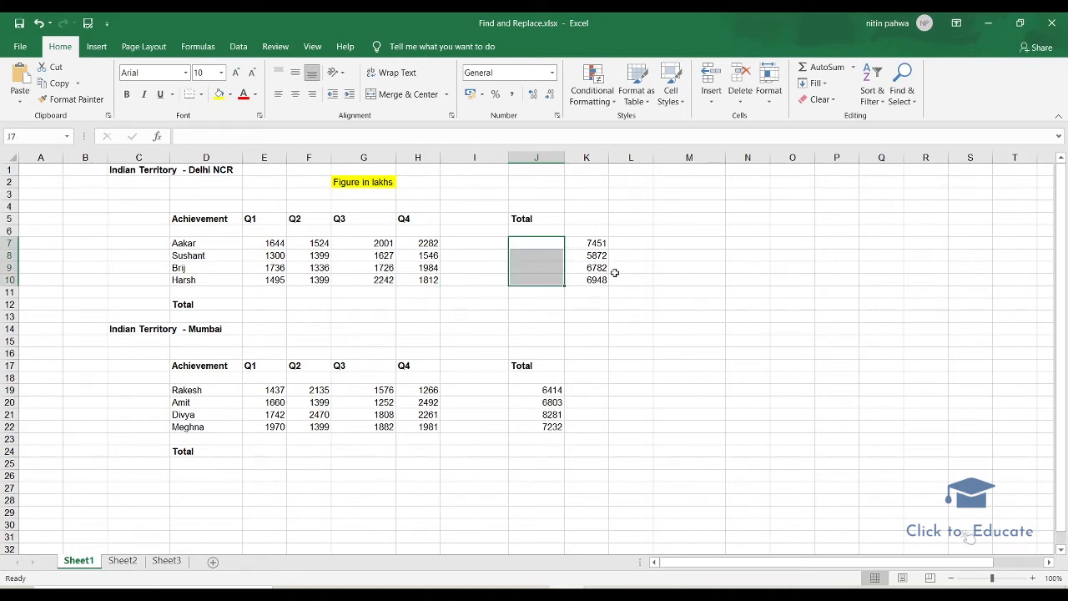
drag(472, 246, 472, 275)
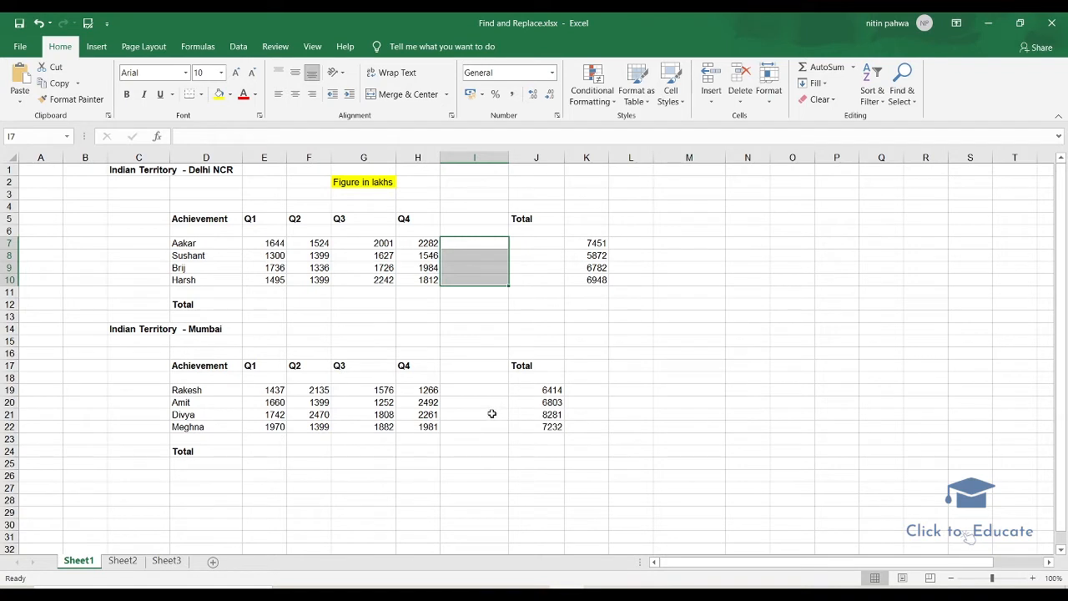
Insert blank cells at I7:I10 with the Shift cells down option, and check the cells below in column I.
right_click(464, 249)
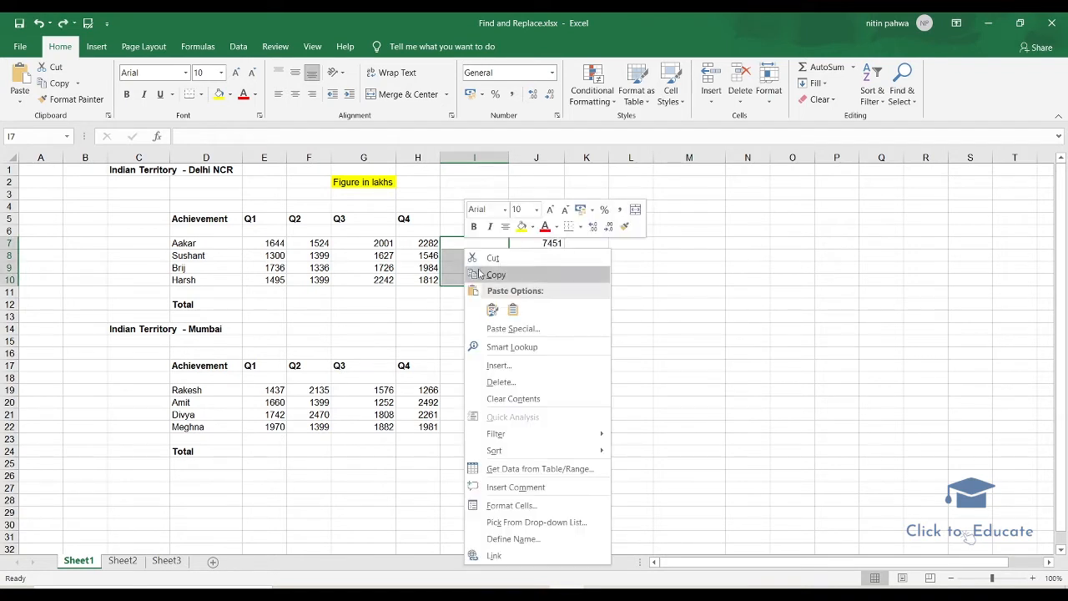
click(511, 365)
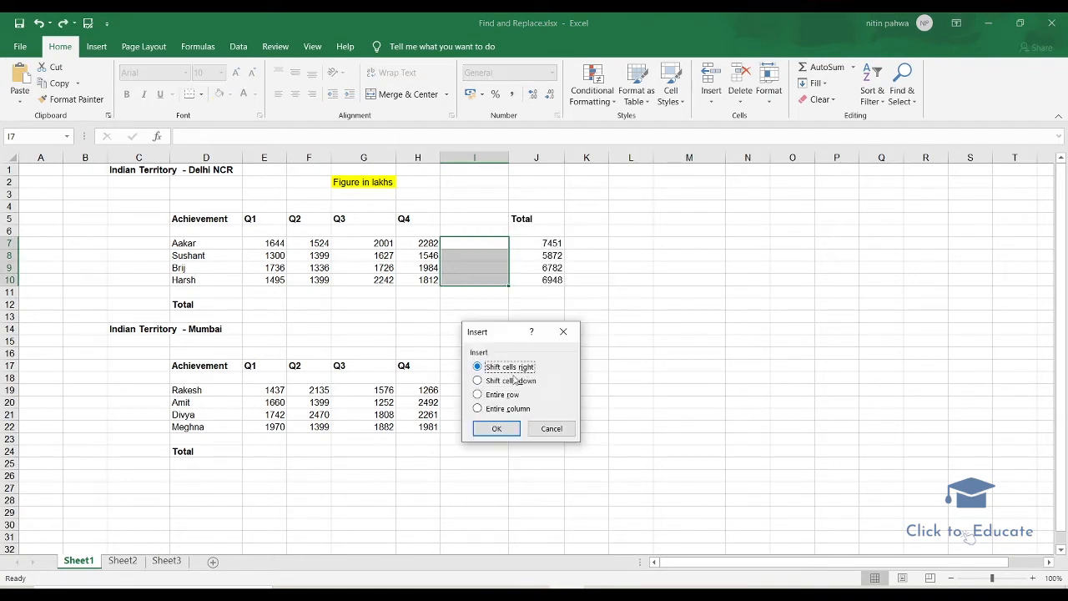
click(505, 384)
click(496, 428)
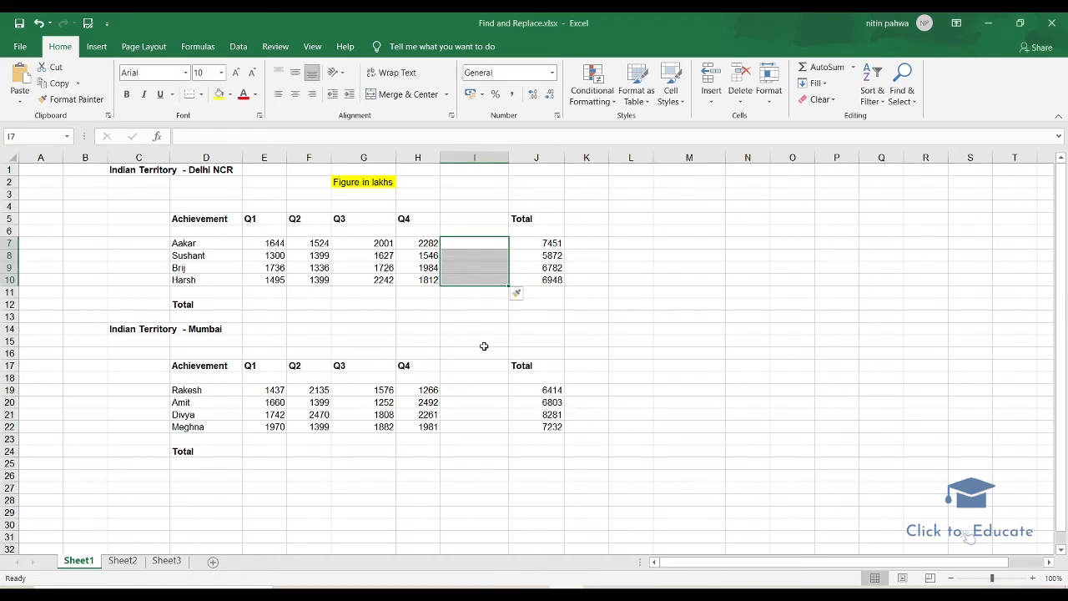
drag(489, 241, 487, 353)
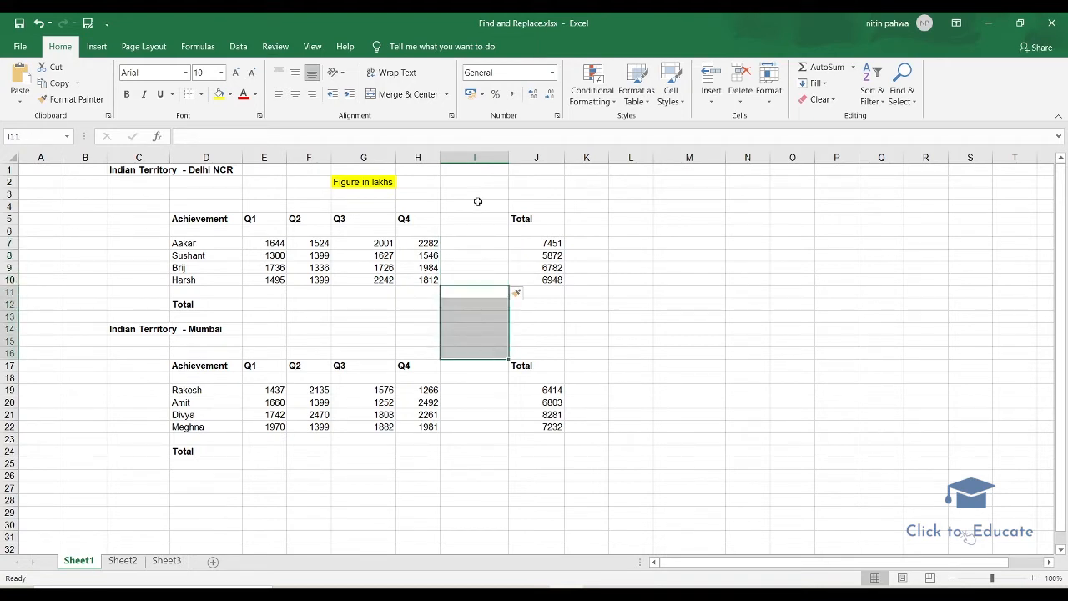
click(469, 158)
Insert blank cells at J11:J15 with the Shift cells down option, and check the moved Mumbai totals.
drag(535, 293, 546, 342)
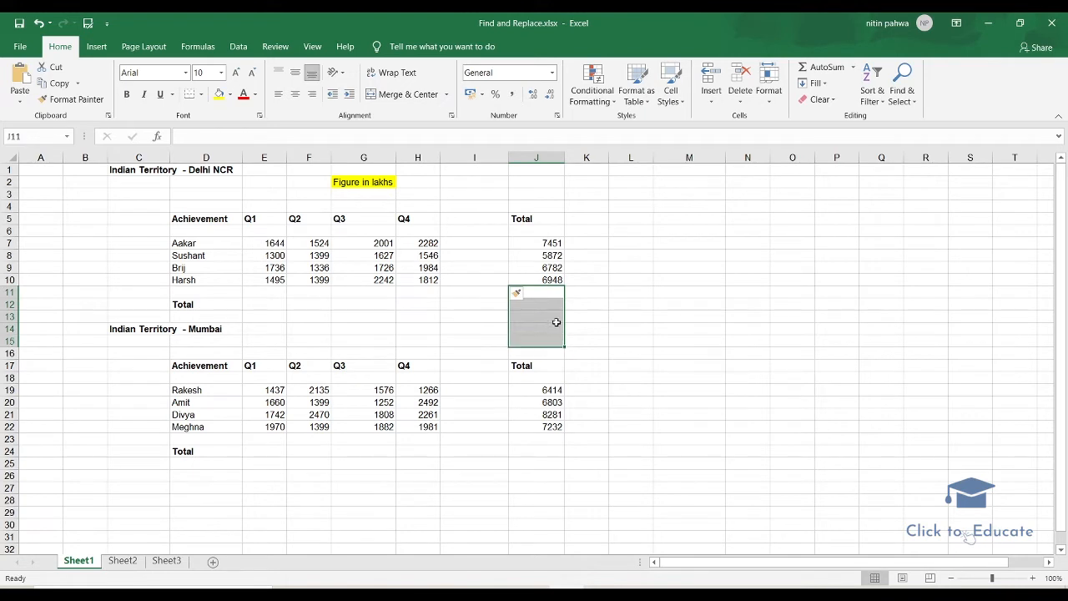
right_click(554, 320)
click(589, 385)
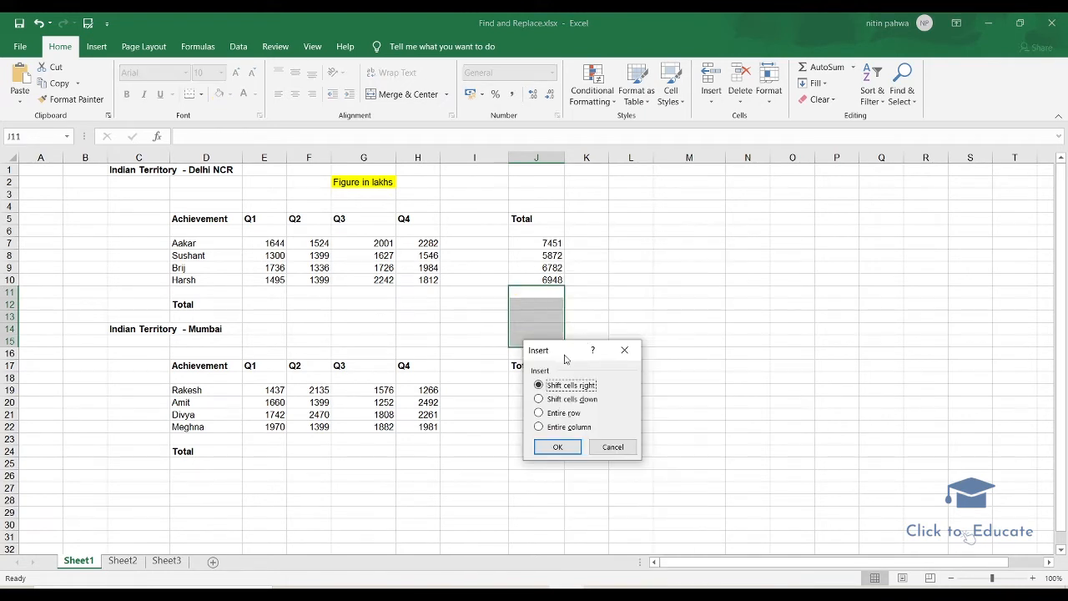
click(572, 400)
click(557, 448)
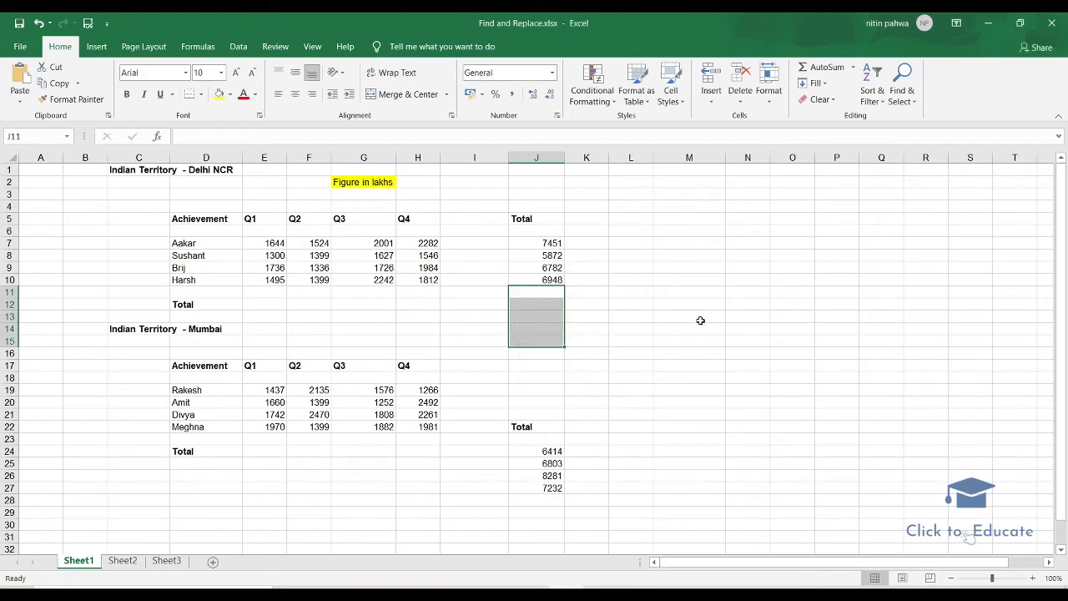
drag(539, 365, 546, 488)
drag(536, 449, 531, 403)
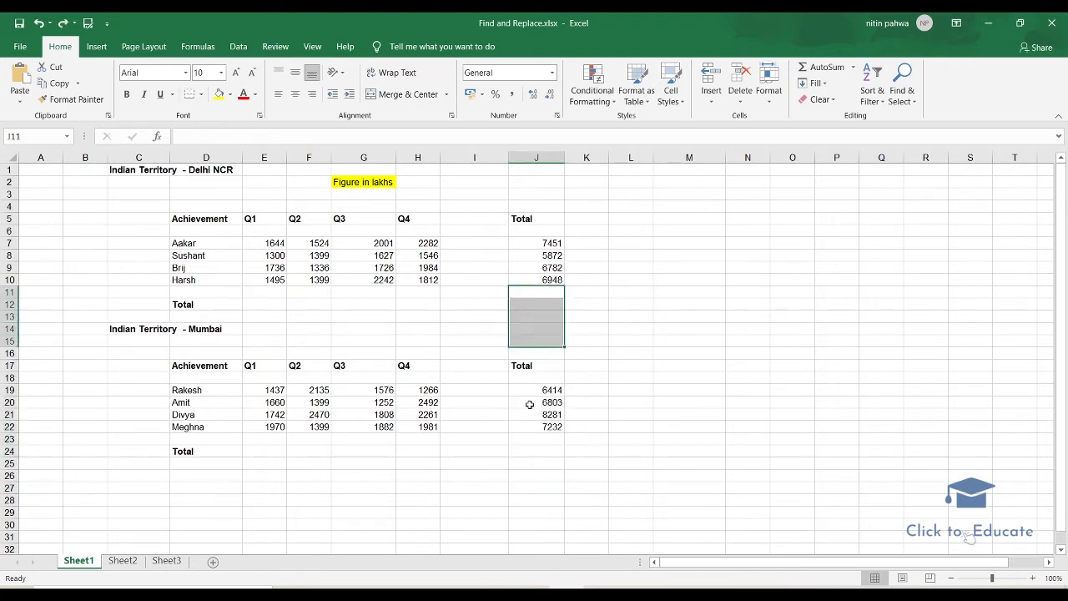
Try deleting the entire rows of the blank cells J12:J15, and undo the deletion.
click(594, 367)
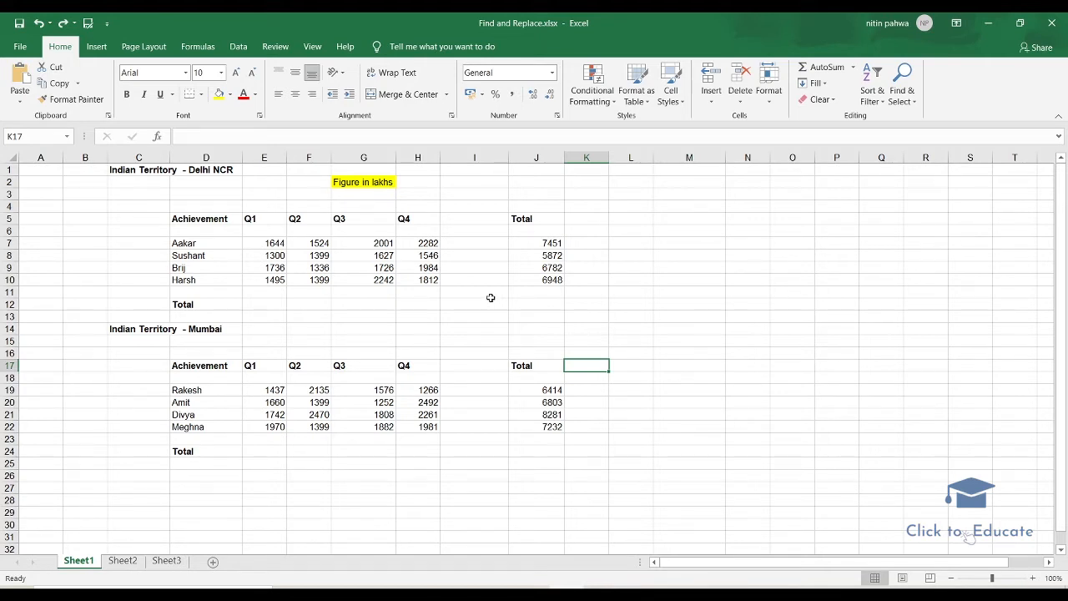
drag(524, 304, 534, 341)
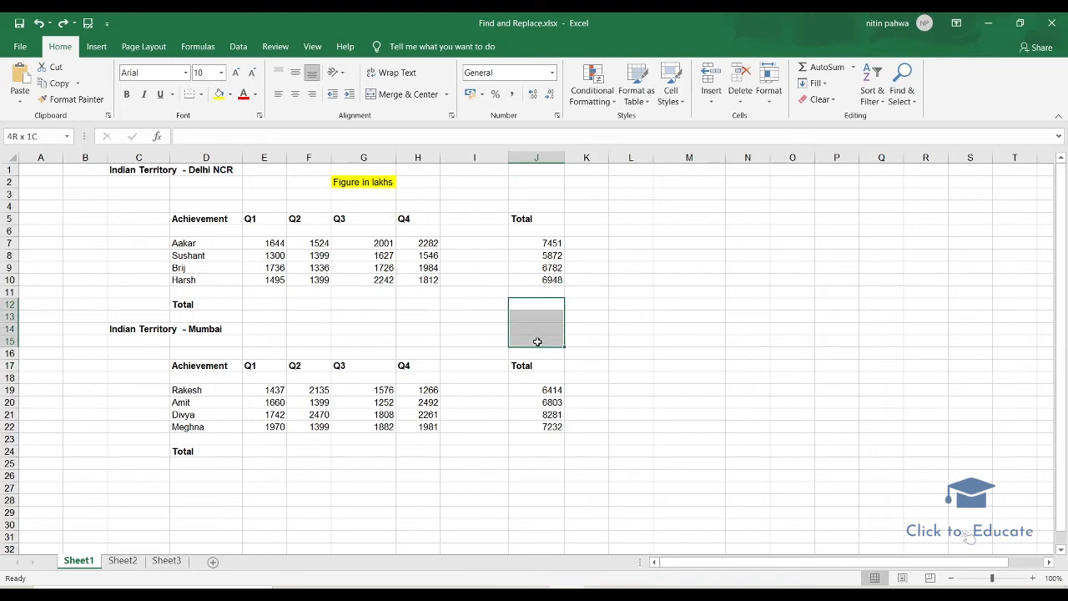
right_click(540, 326)
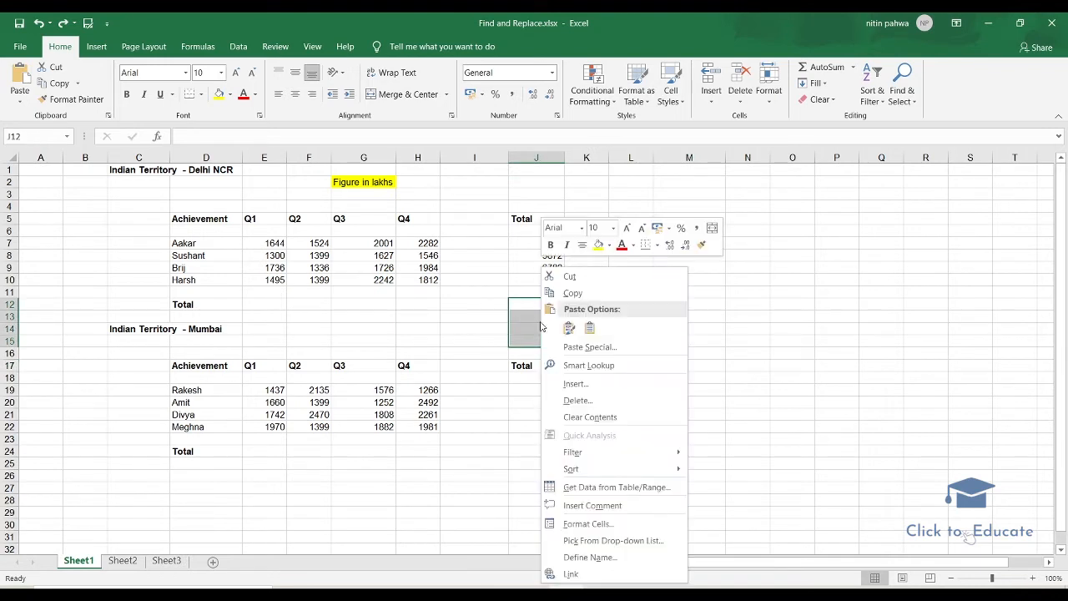
click(577, 400)
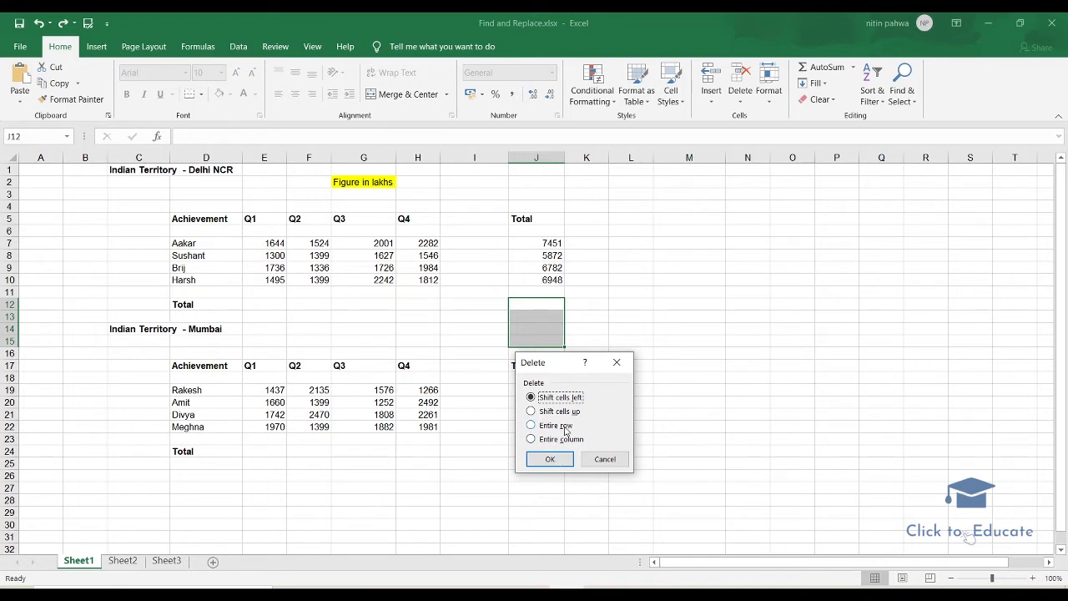
click(564, 426)
click(550, 459)
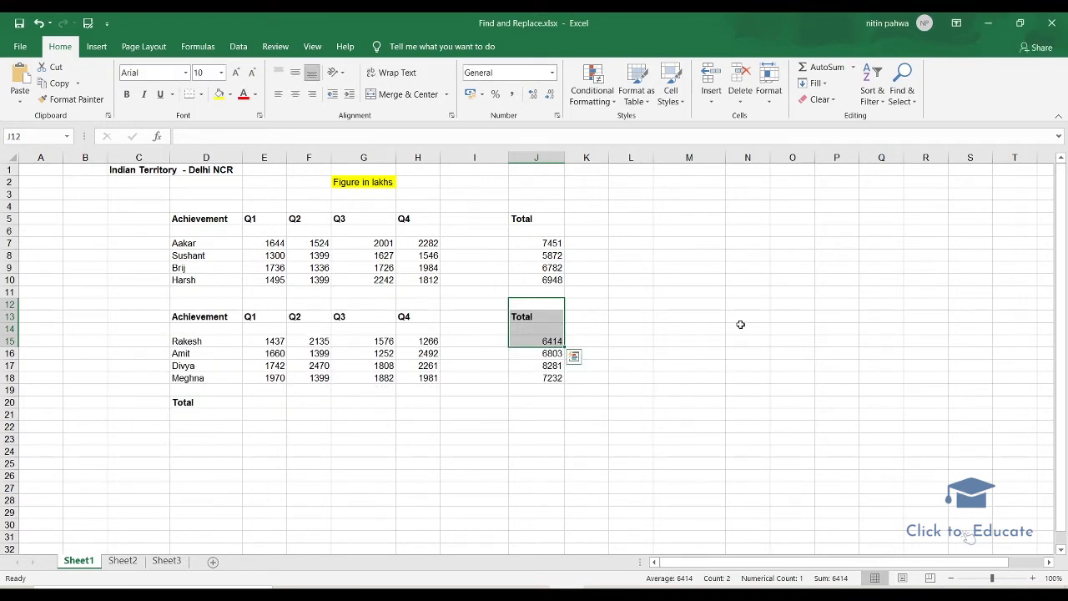
key(ctrl+z)
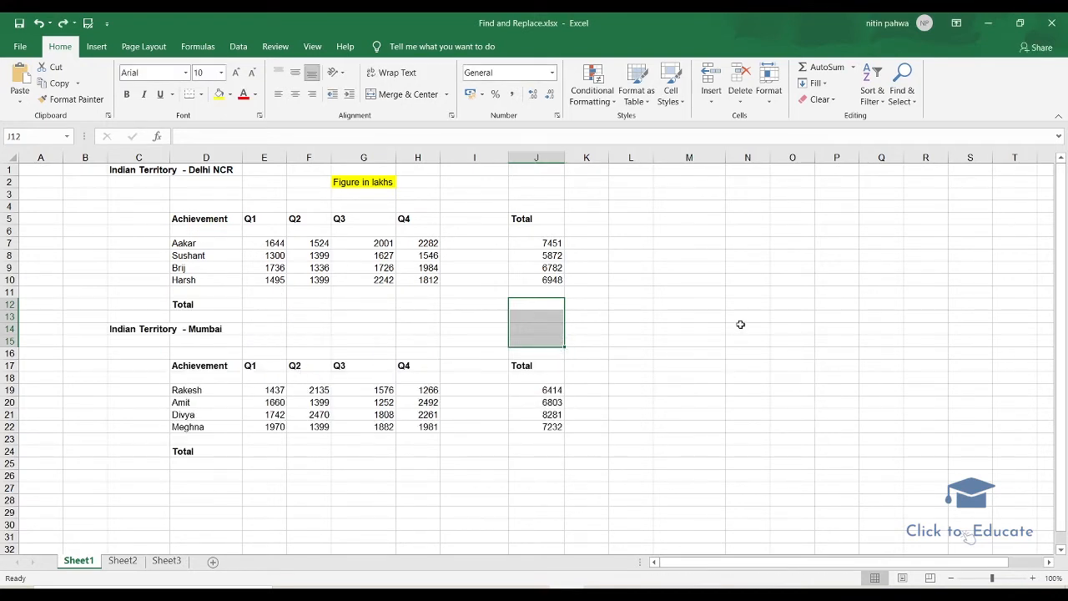
Try deleting the blank cells J12:J15 with the Shift cells up option, and undo the deletion.
right_click(538, 318)
click(568, 400)
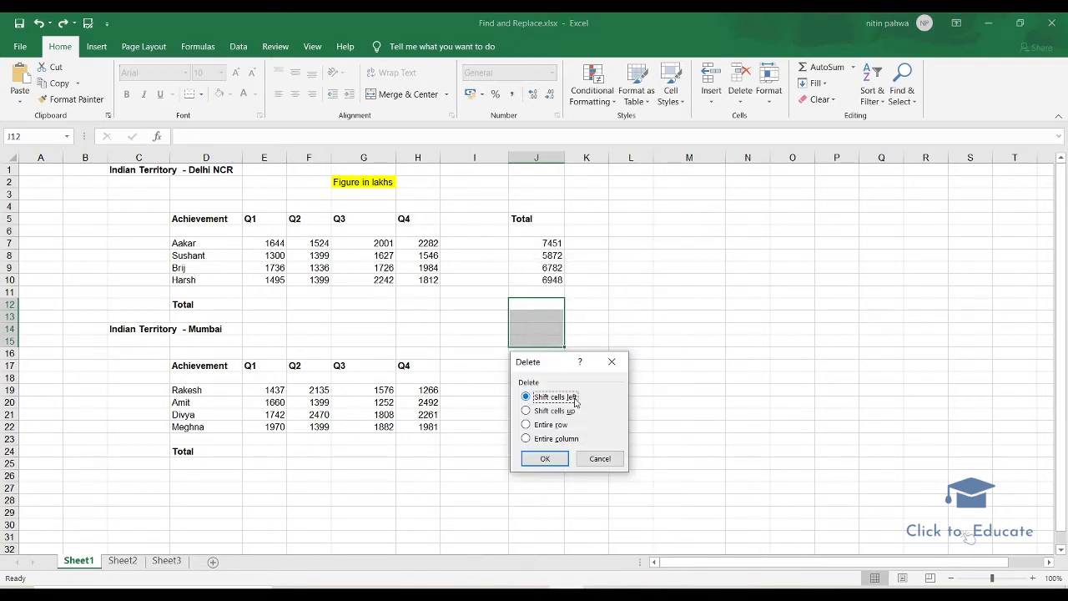
click(554, 412)
click(544, 460)
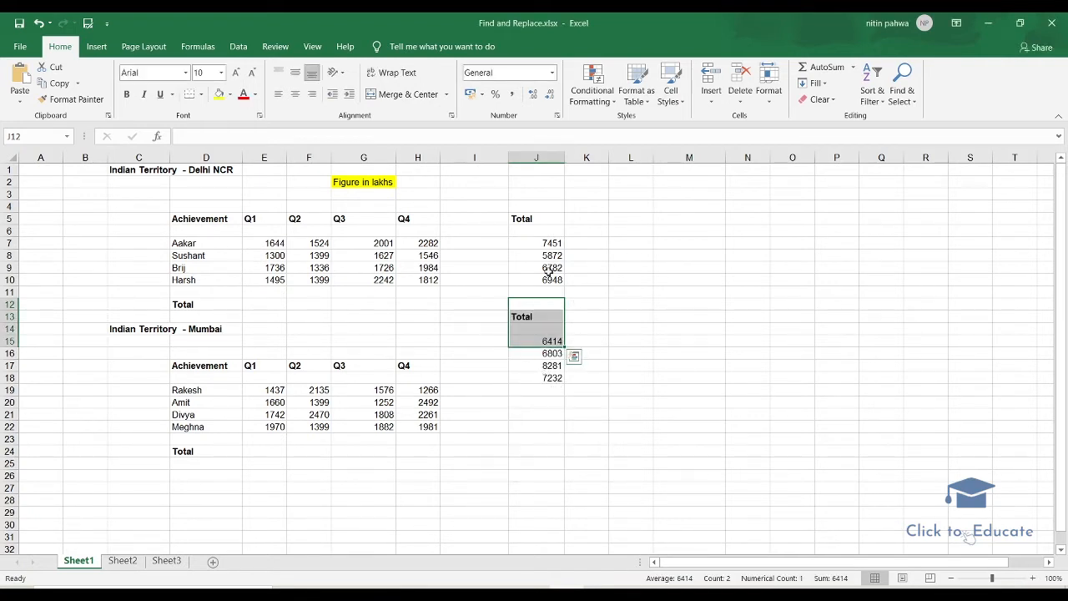
key(ctrl+z)
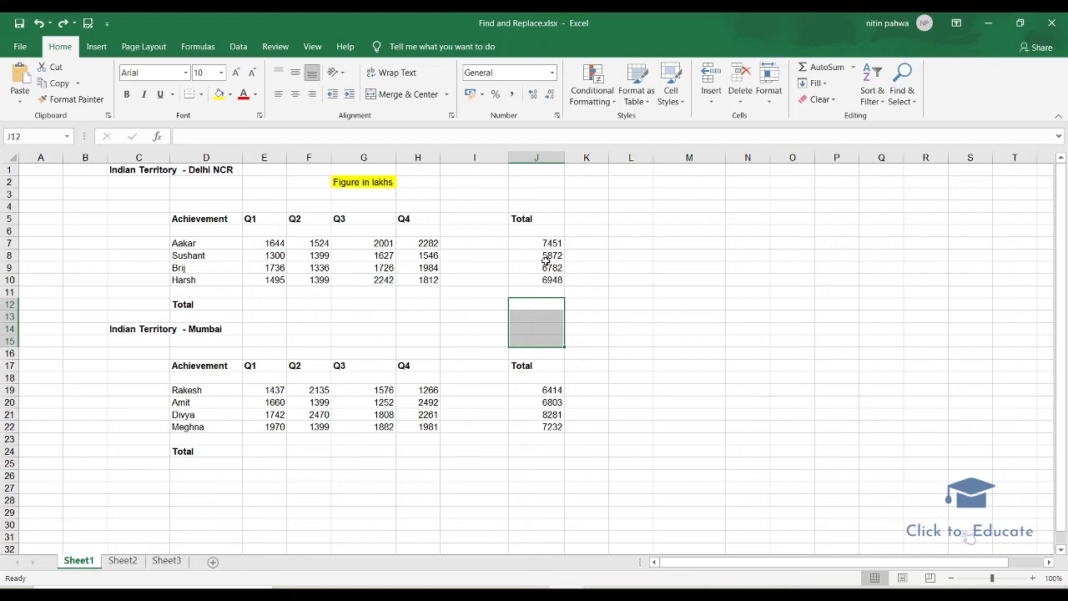
Select the Delhi NCR data in D7:H10 and move the active cell forward through the selection to D10.
drag(212, 252, 401, 279)
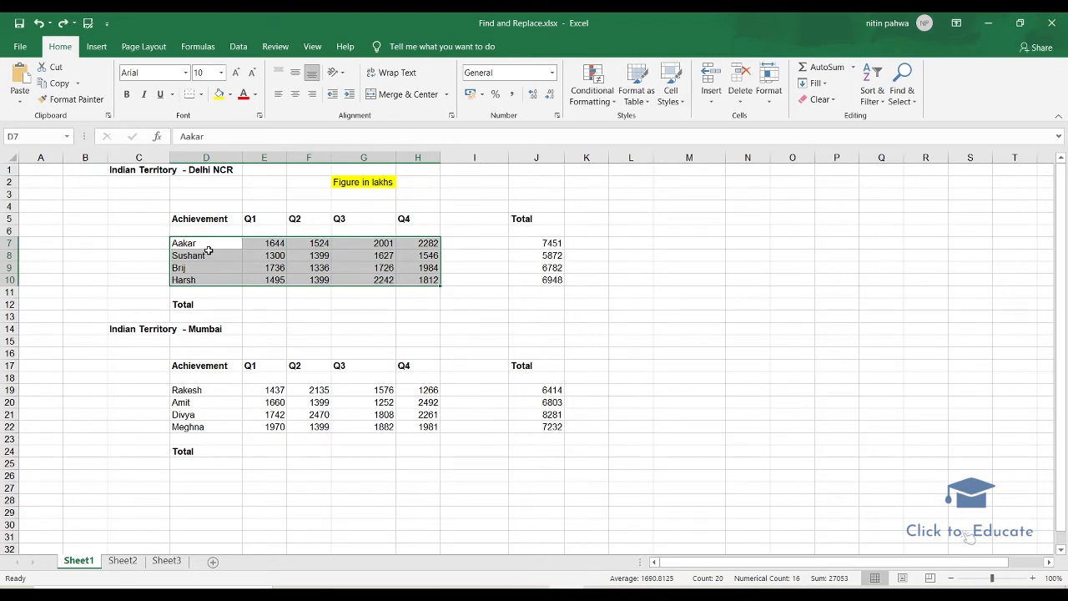
key(Tab)
key(Tab)
key(Tab)
key(Tab)
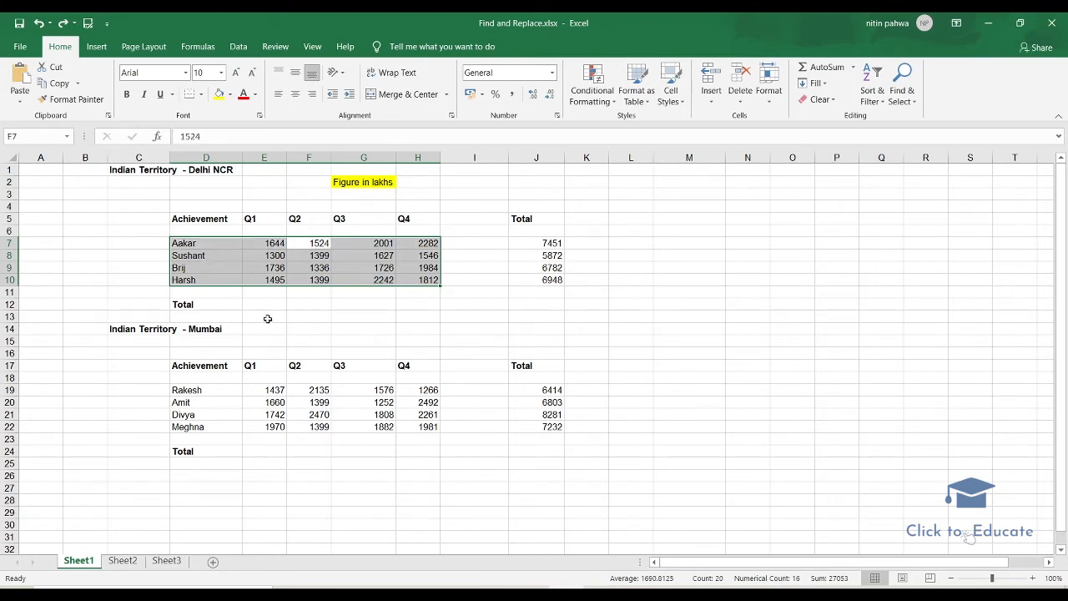
key(Tab)
key(Tab)
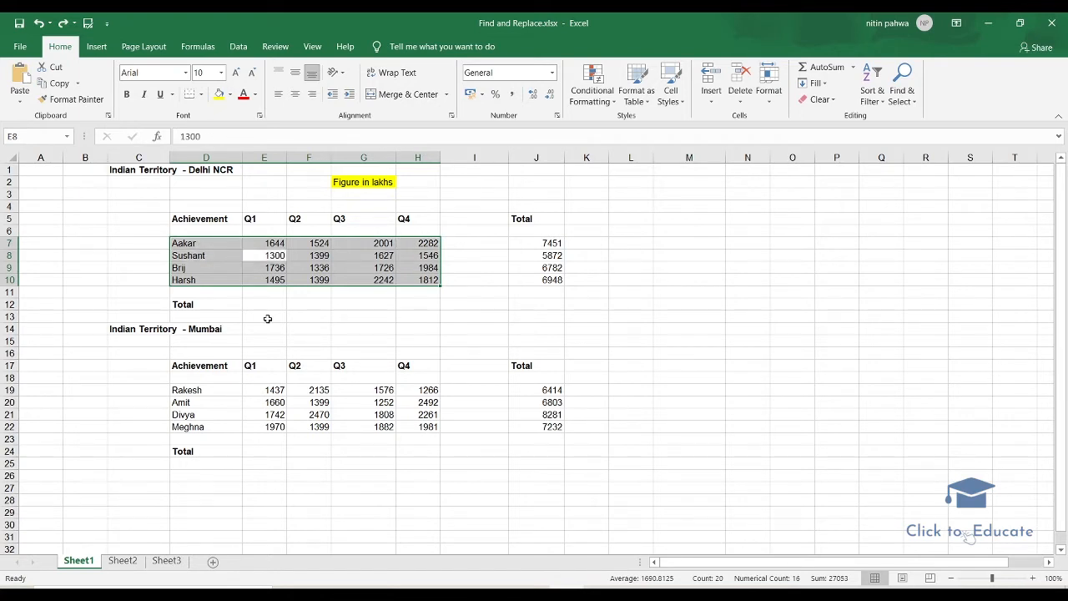
key(Tab)
key(Tab)
key(Tab)
key(Tab)
key(Tab)
key(Tab)
key(Tab)
key(Tab)
key(Tab)
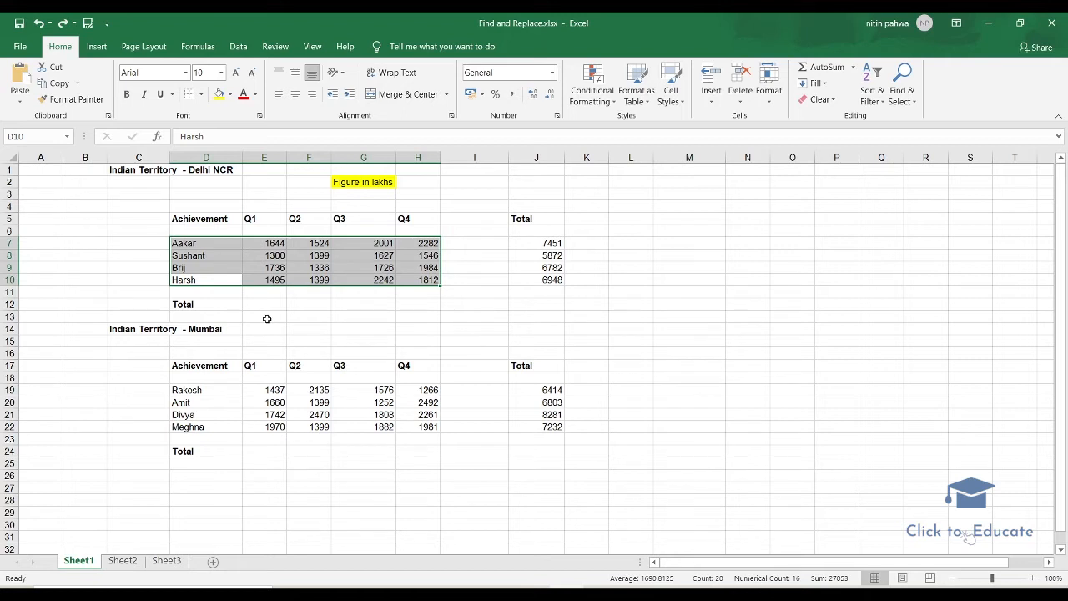
Move the active cell backward through the selected range to H8, and release the range selection.
key(shift+Tab)
key(shift+Tab)
key(shift+Tab)
key(shift+Tab)
key(shift+Tab)
key(shift+Tab)
key(shift+Tab)
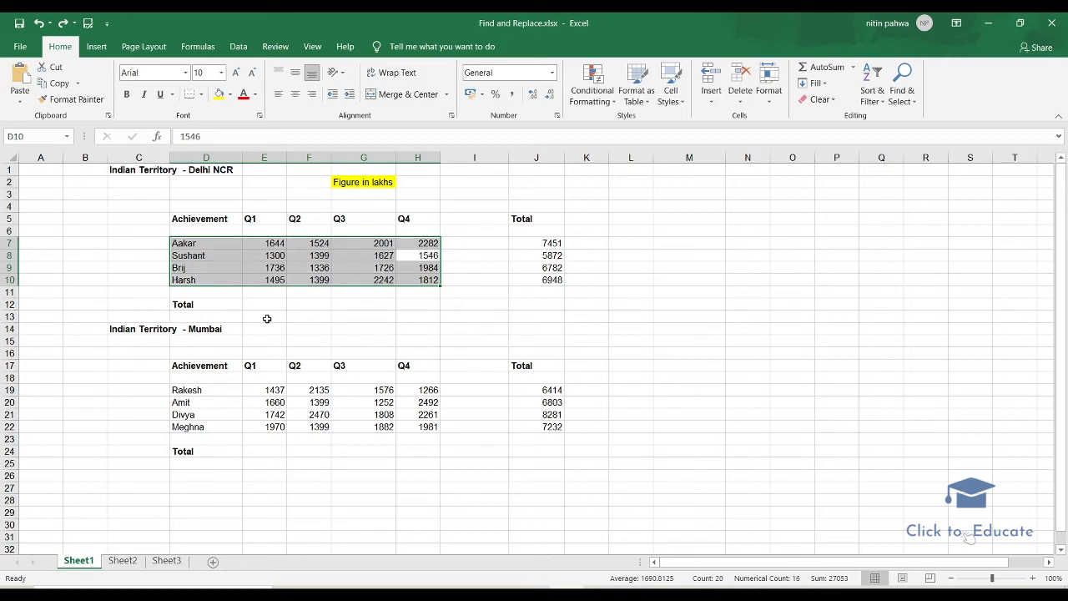
key(shift+BackSpace)
key(Left)
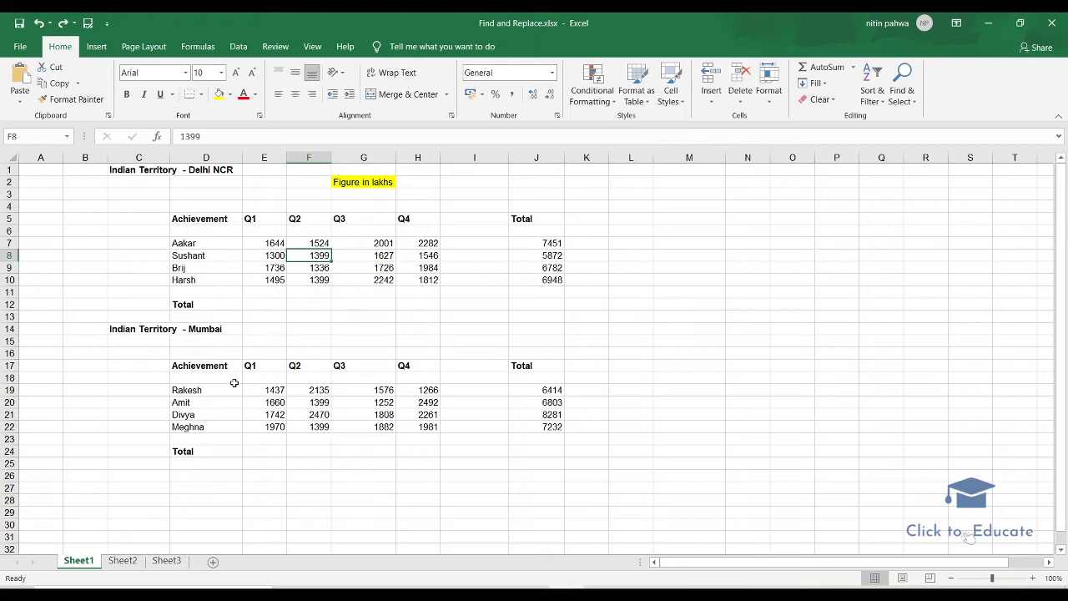
click(272, 243)
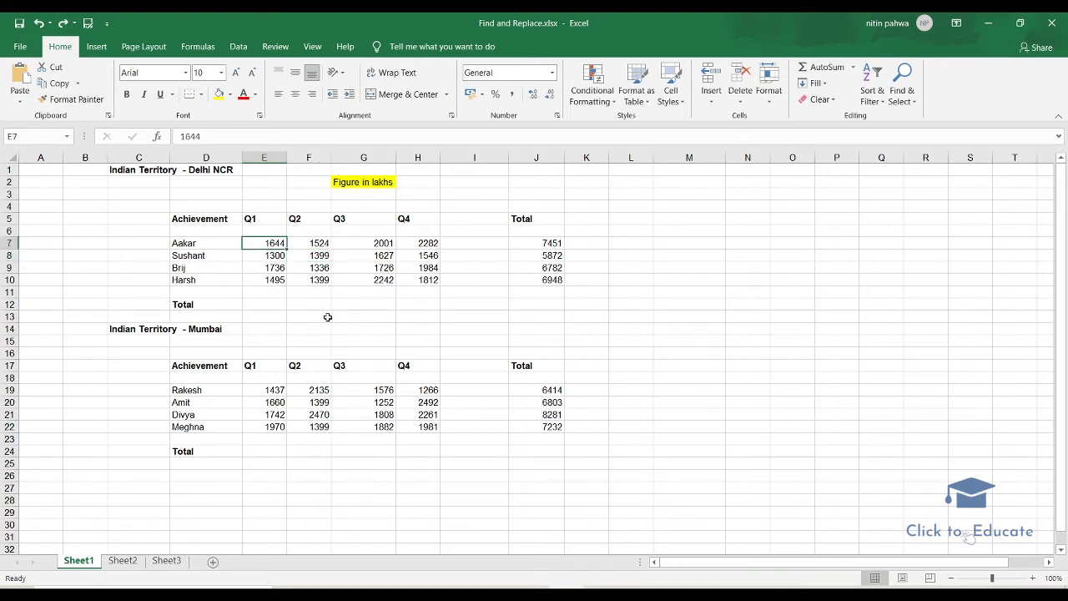
click(334, 319)
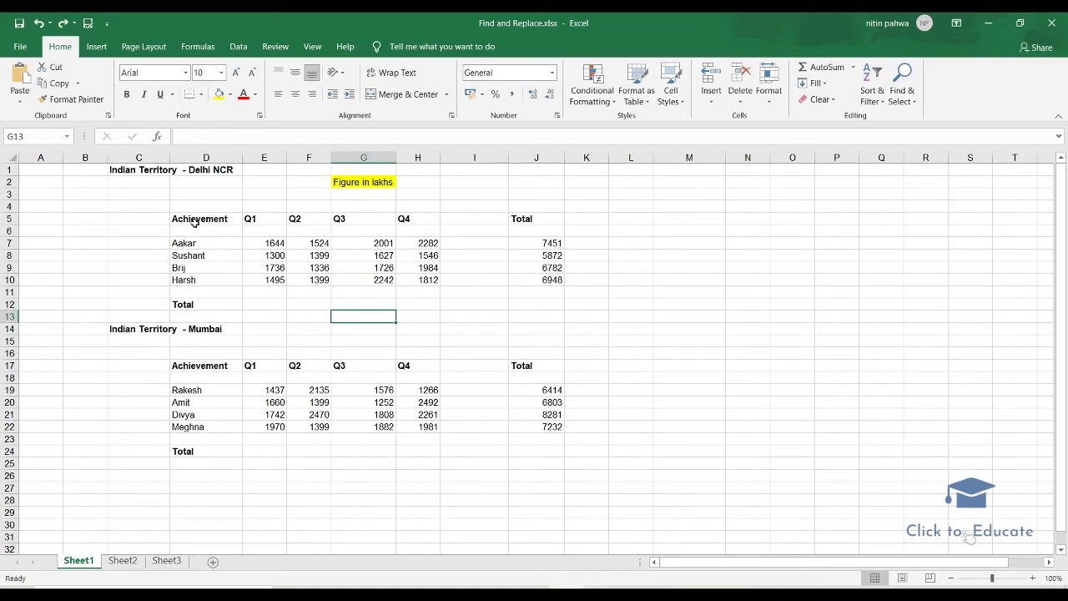
Find the next cell containing 1399 starting from J14, and close Find and Replace.
click(544, 327)
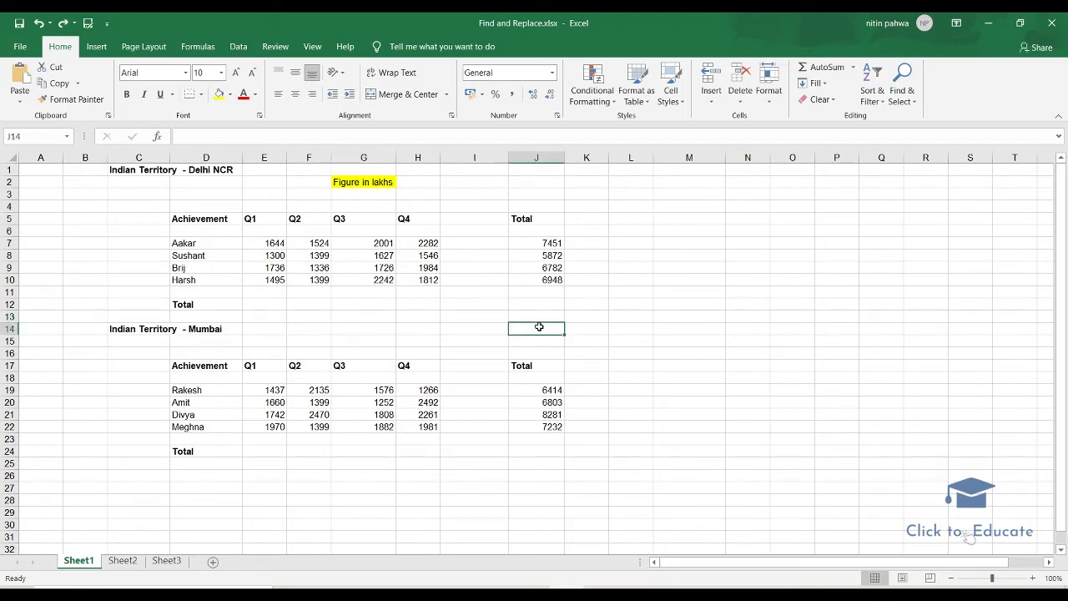
key(ctrl+f)
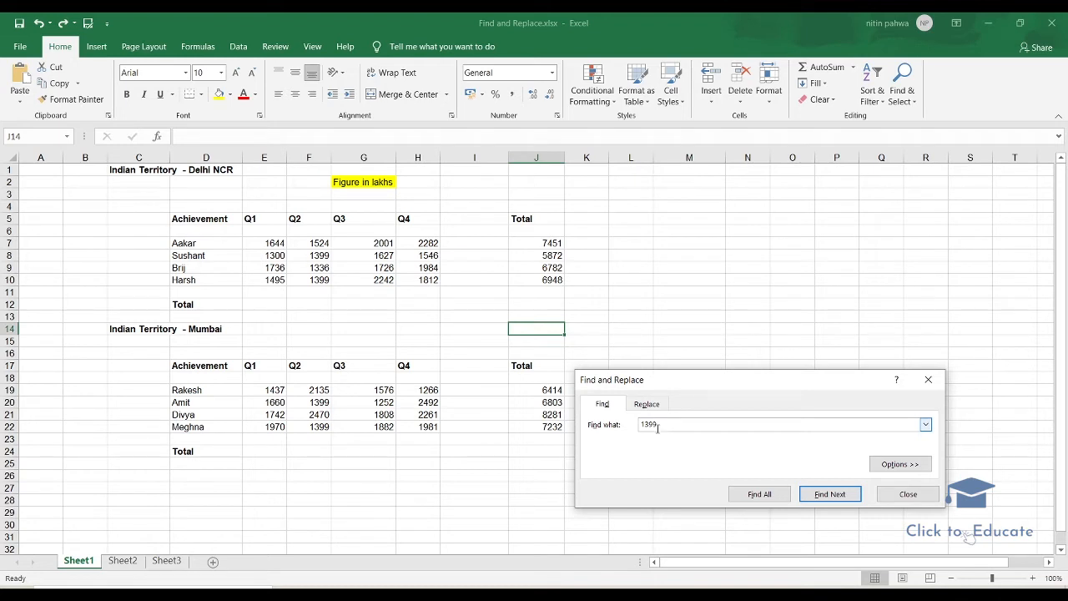
click(829, 494)
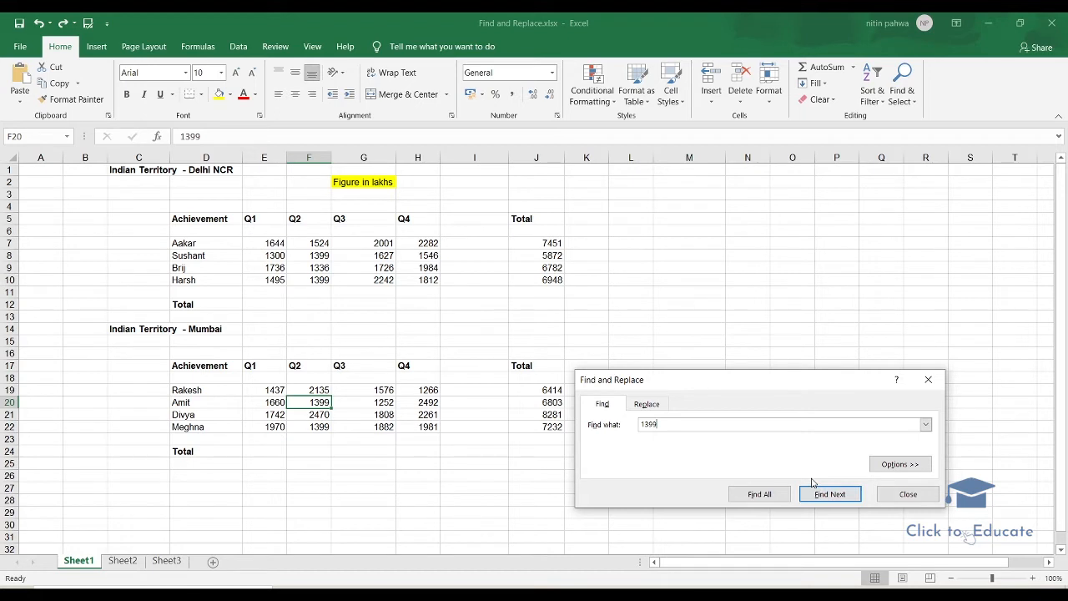
click(909, 493)
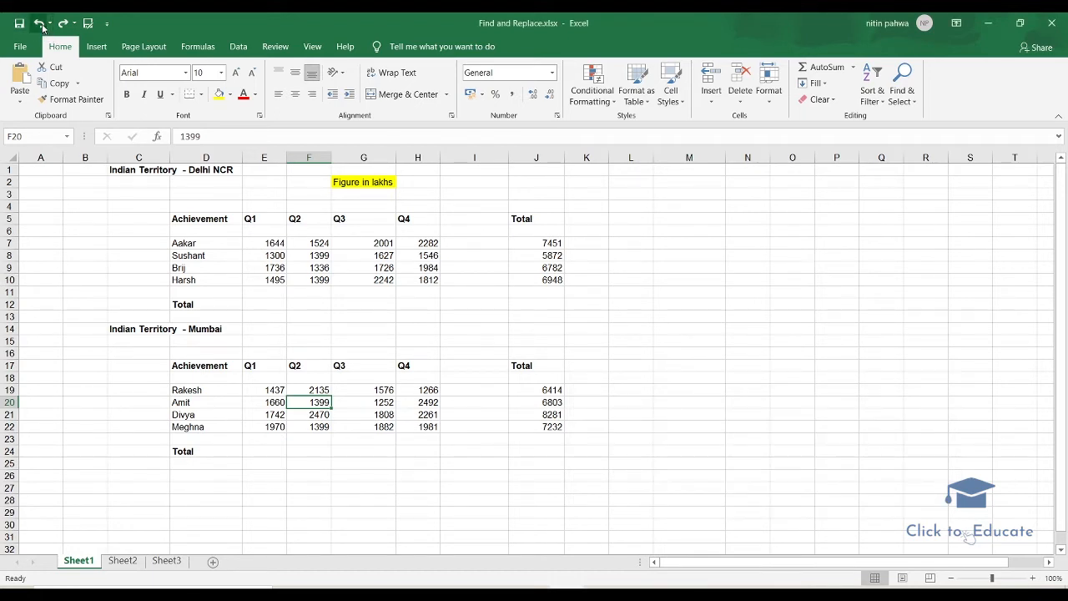
Undo the last change at I7:I10, and go through the cells containing 1399 one by one with Find Next.
click(39, 22)
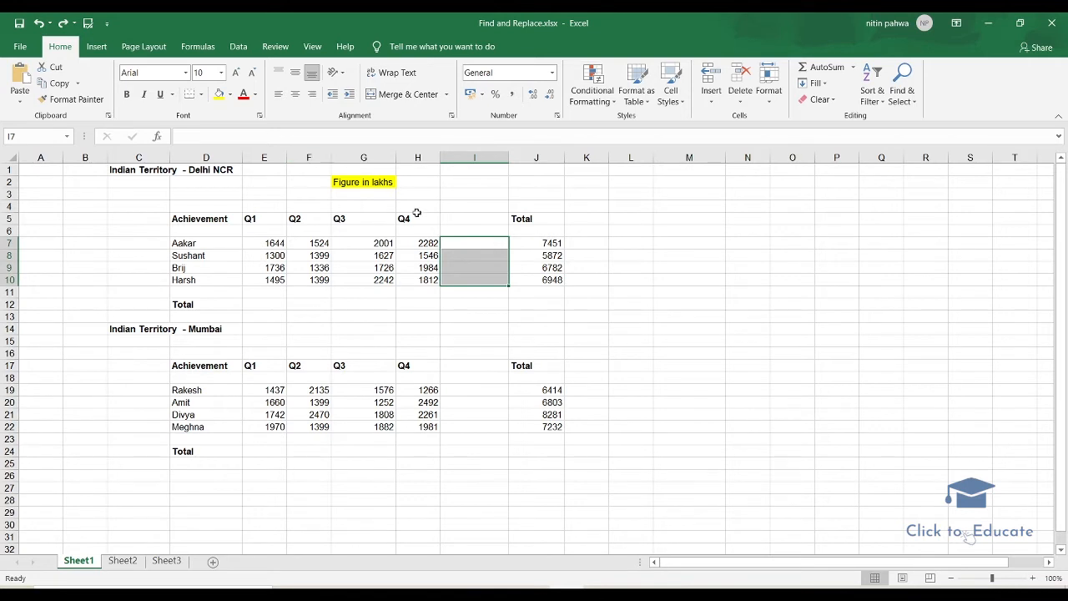
click(485, 329)
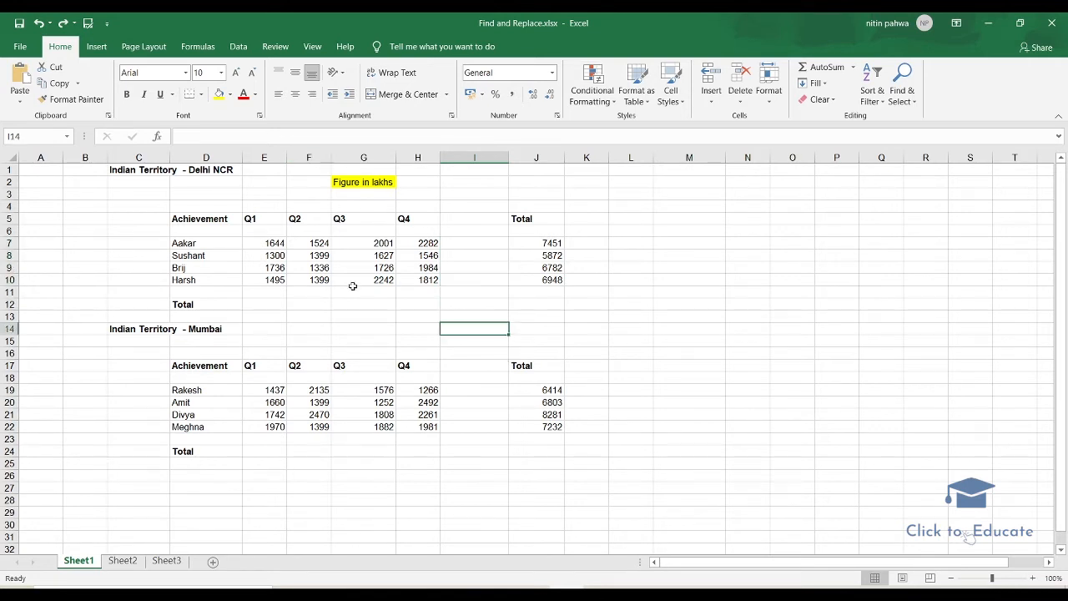
key(ctrl+f)
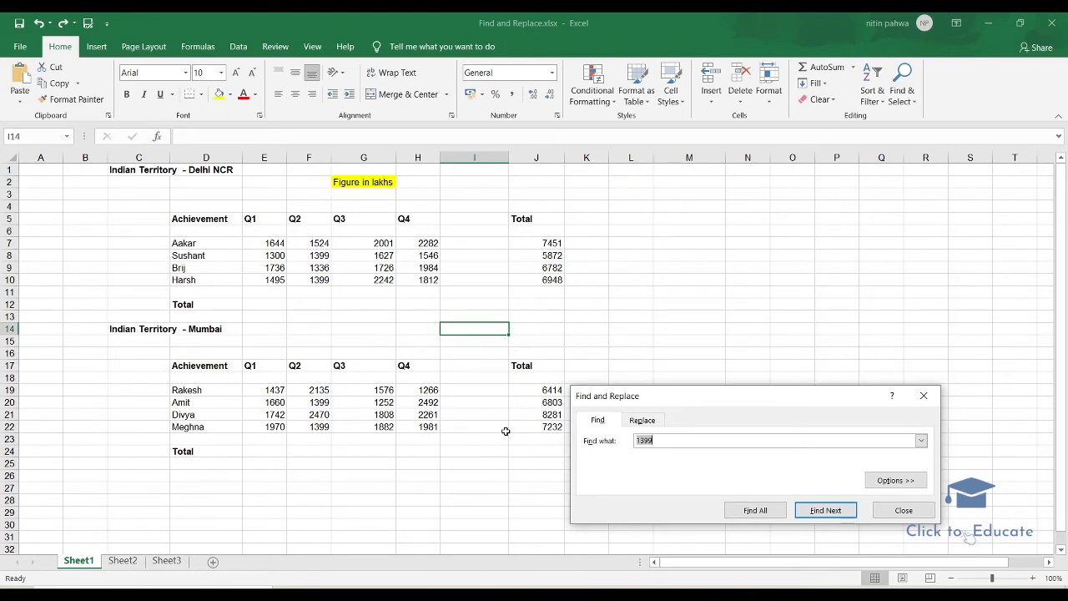
click(812, 506)
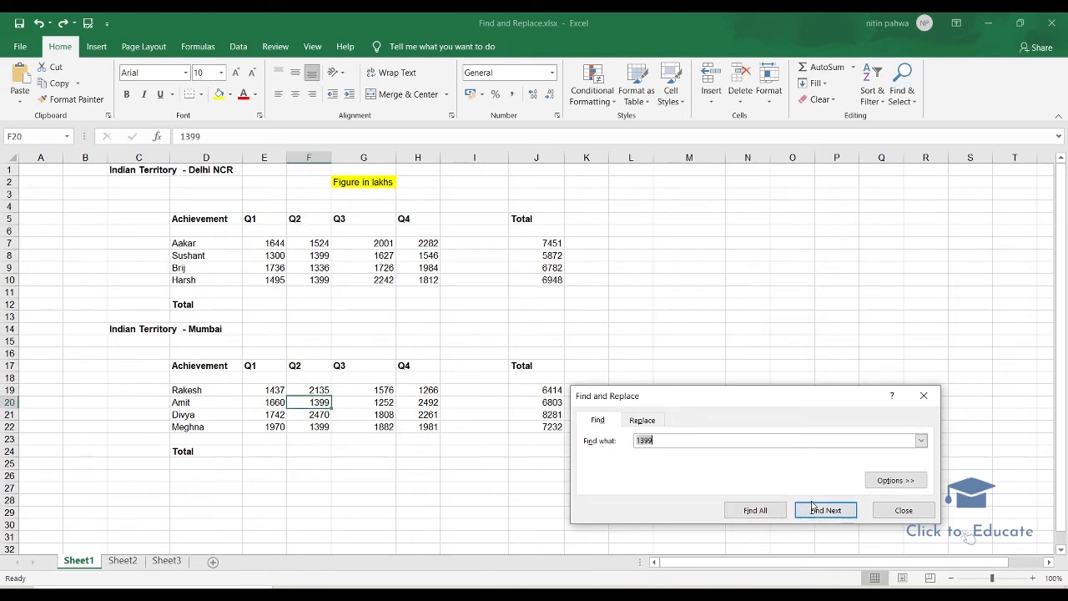
click(824, 510)
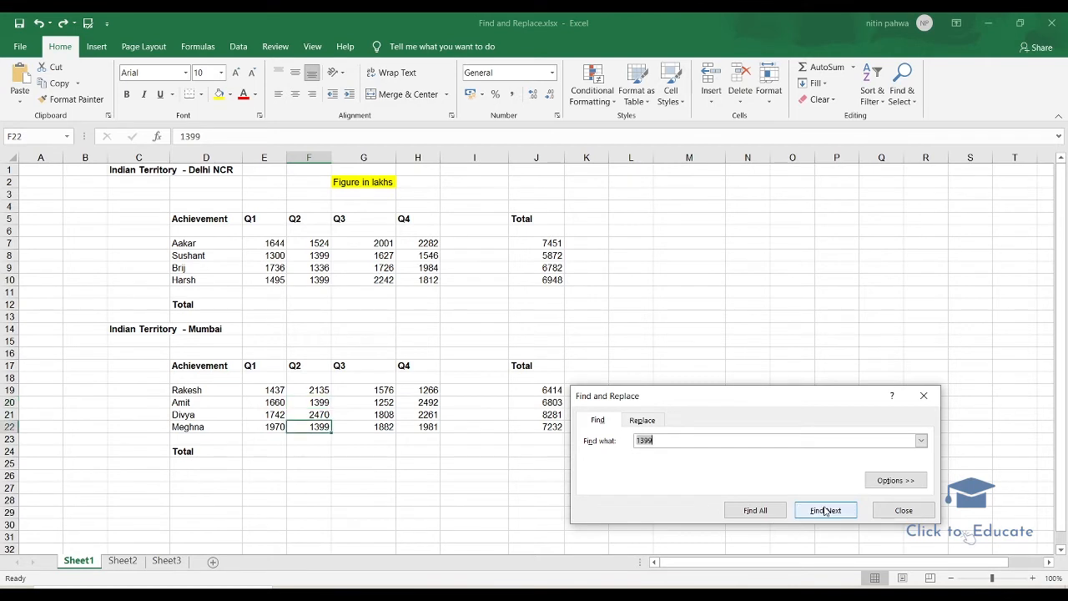
click(824, 510)
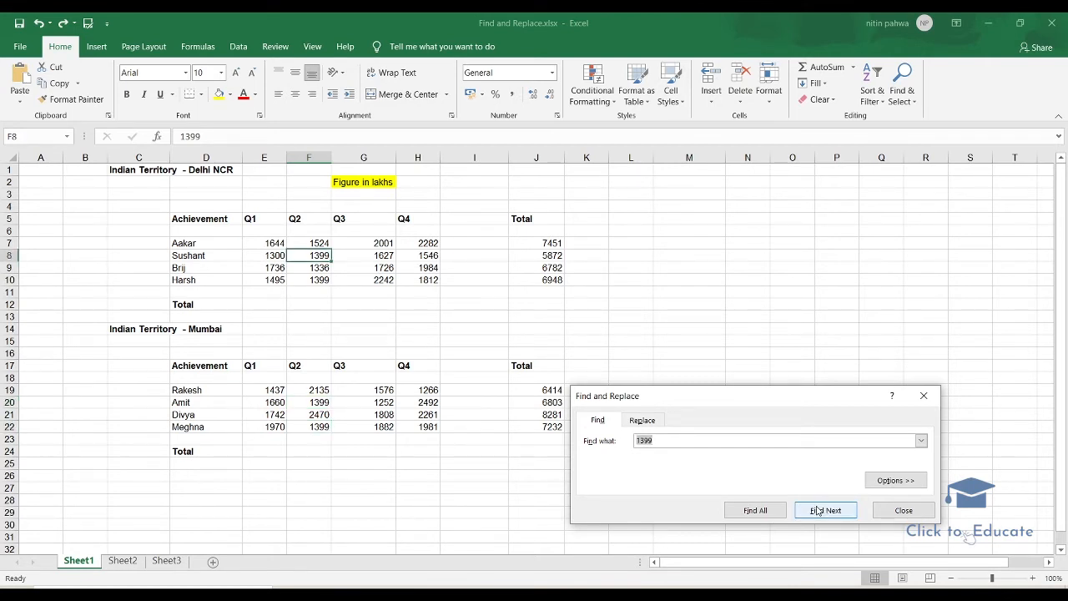
List all cells containing 1399 with Find All, and go to the results in F10, F20 and F22.
click(754, 510)
drag(733, 386, 733, 299)
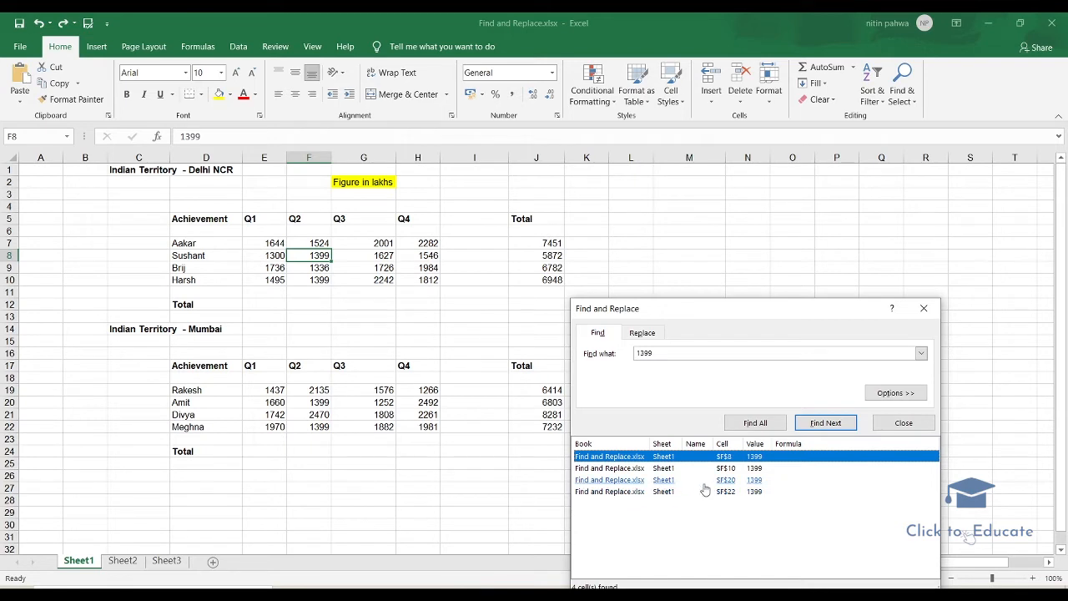
click(730, 470)
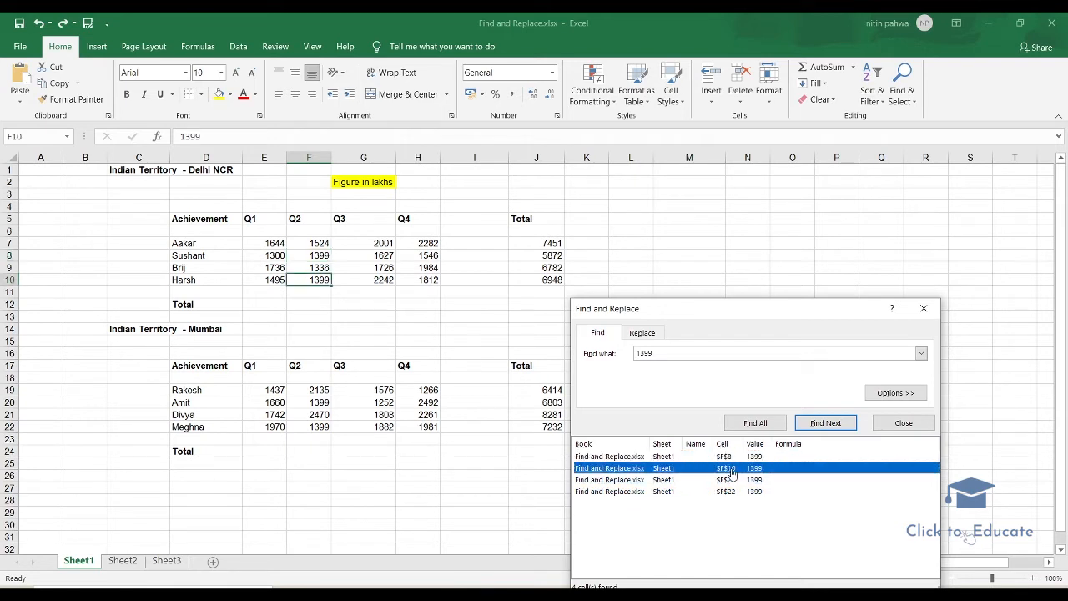
click(729, 480)
click(727, 492)
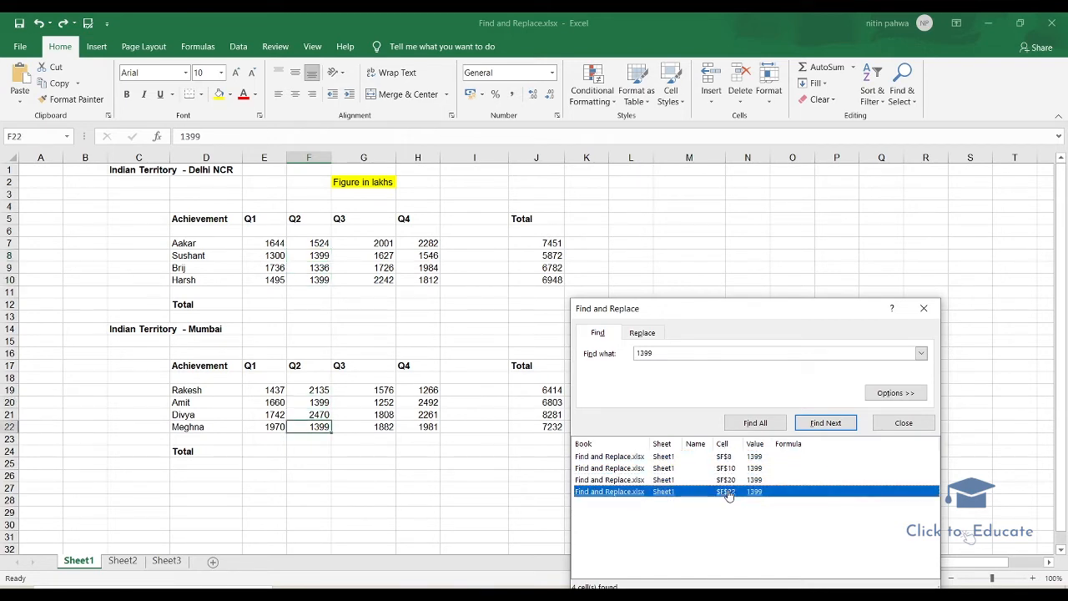
Show the expanded Find options, and check the cells around G11 on Sheet2 before returning to Sheet1.
click(891, 394)
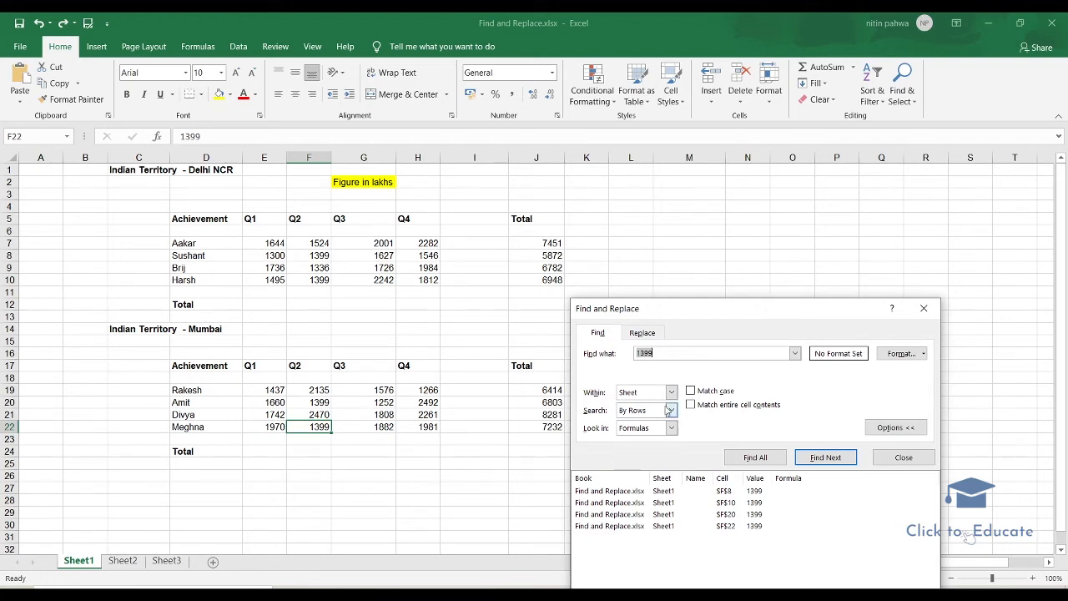
click(903, 457)
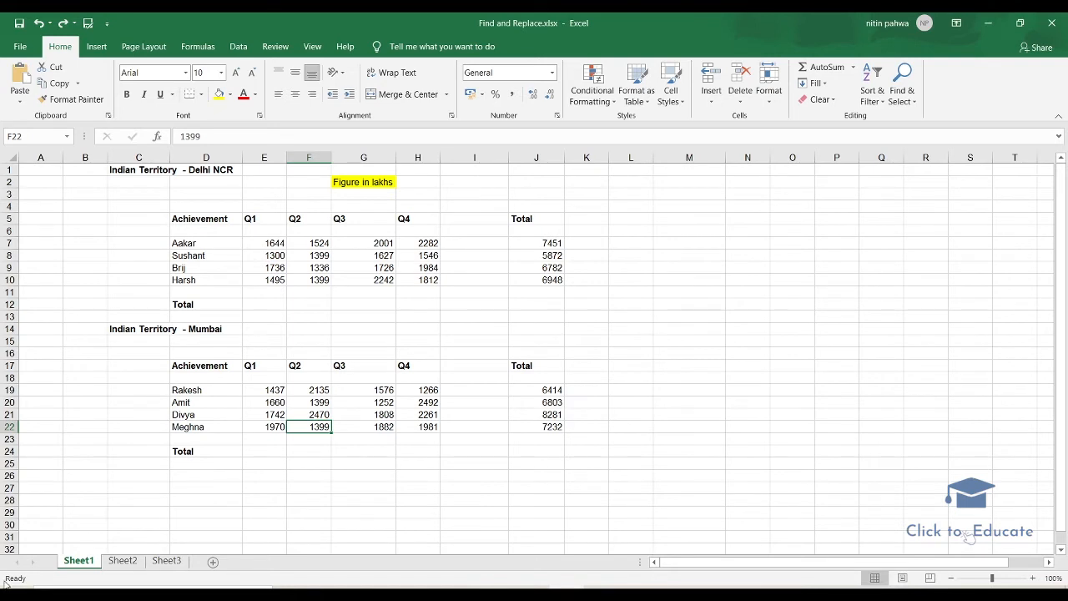
click(122, 562)
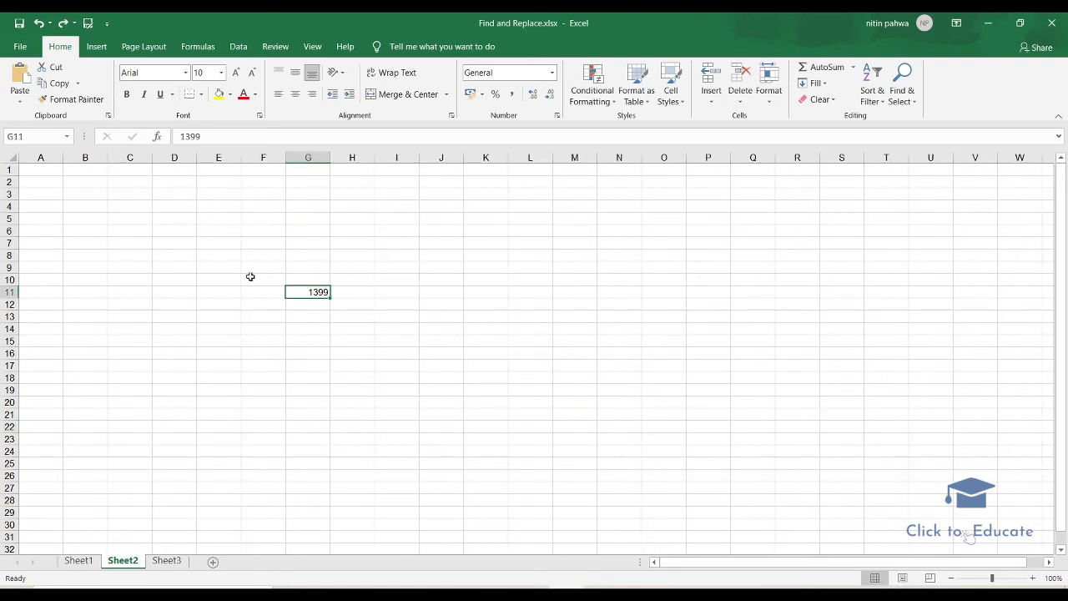
drag(250, 276, 351, 317)
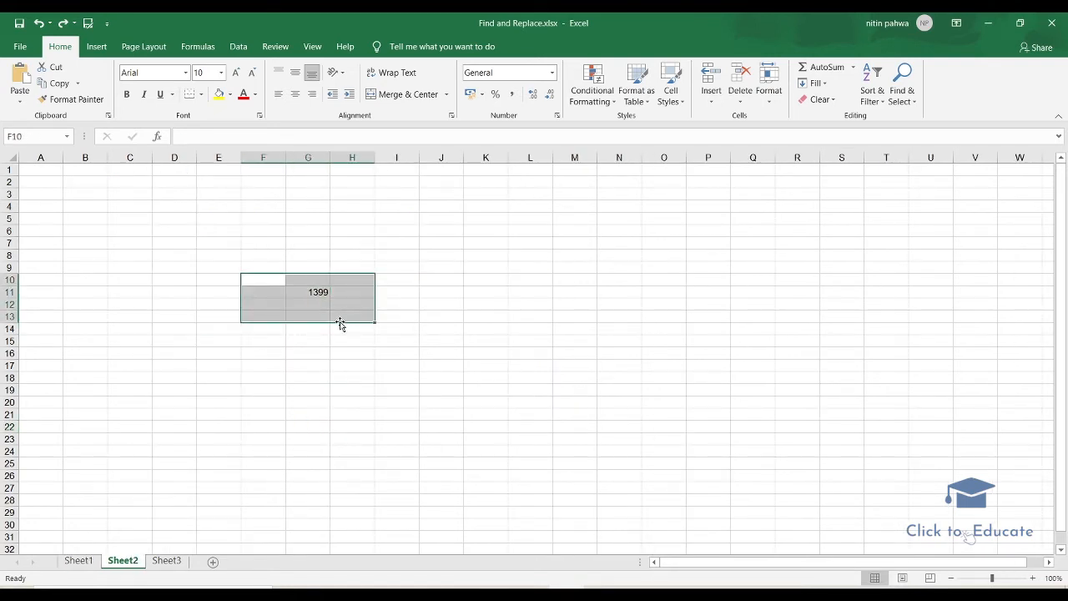
click(78, 560)
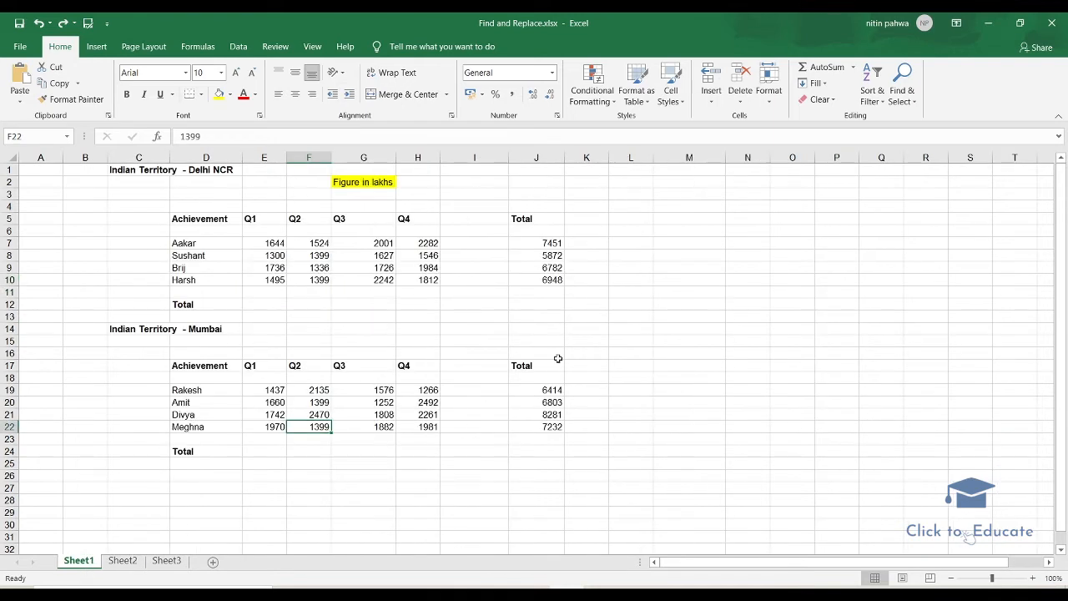
Find all cells containing 1399 within the whole workbook, and go to the results in Sheet2 G11 and Sheet1 F20.
key(ctrl+f)
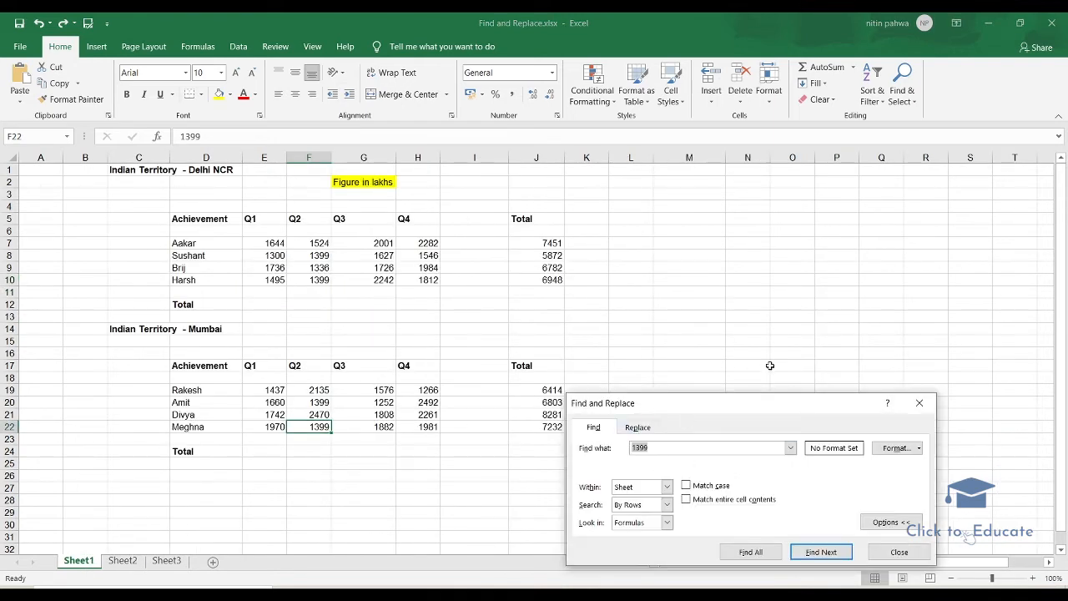
drag(759, 393, 760, 250)
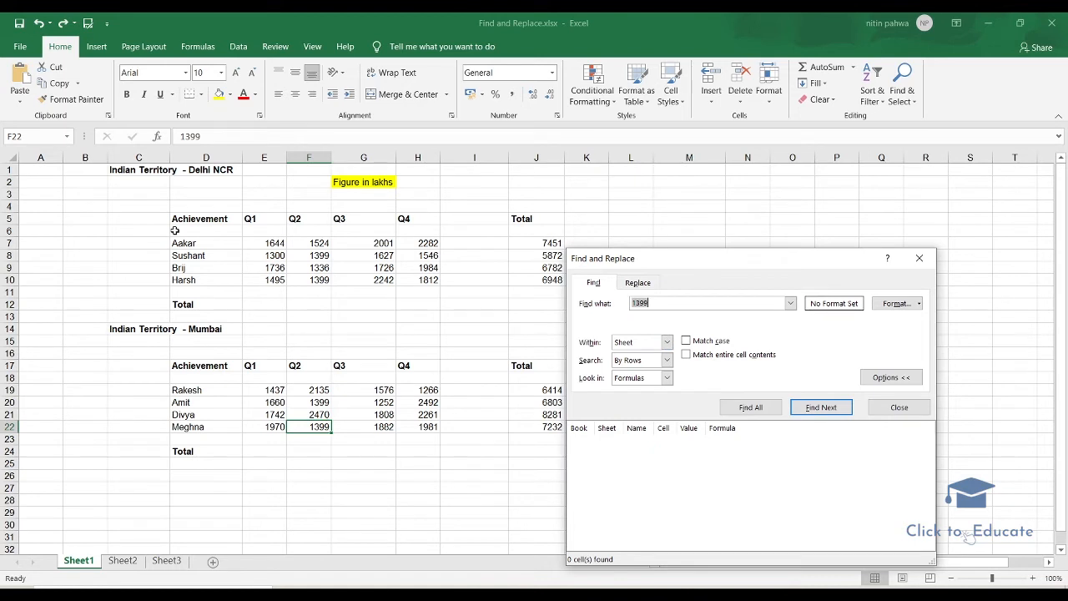
click(645, 343)
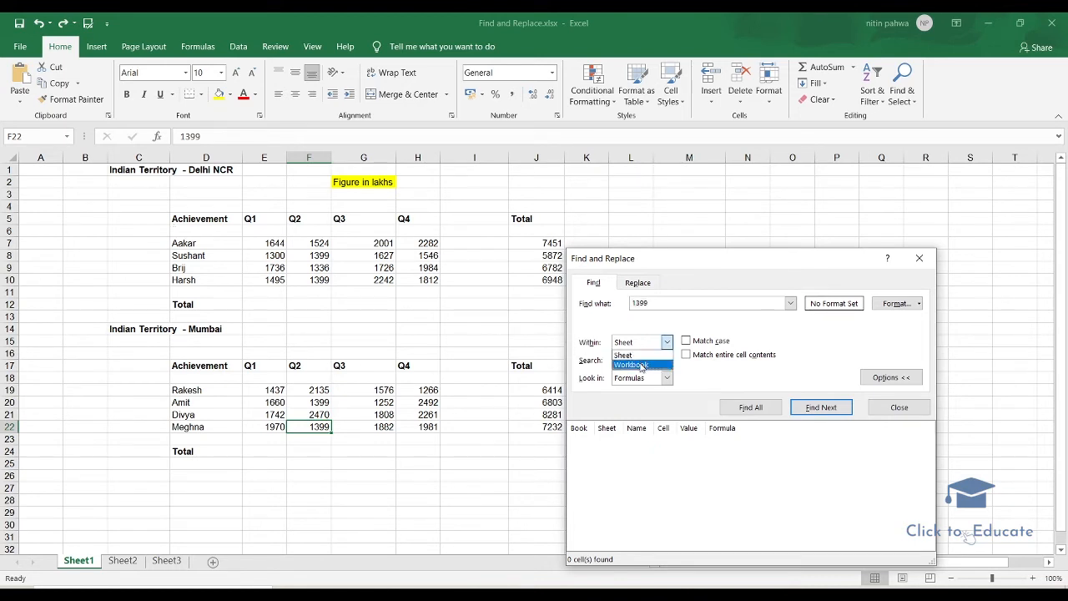
click(640, 365)
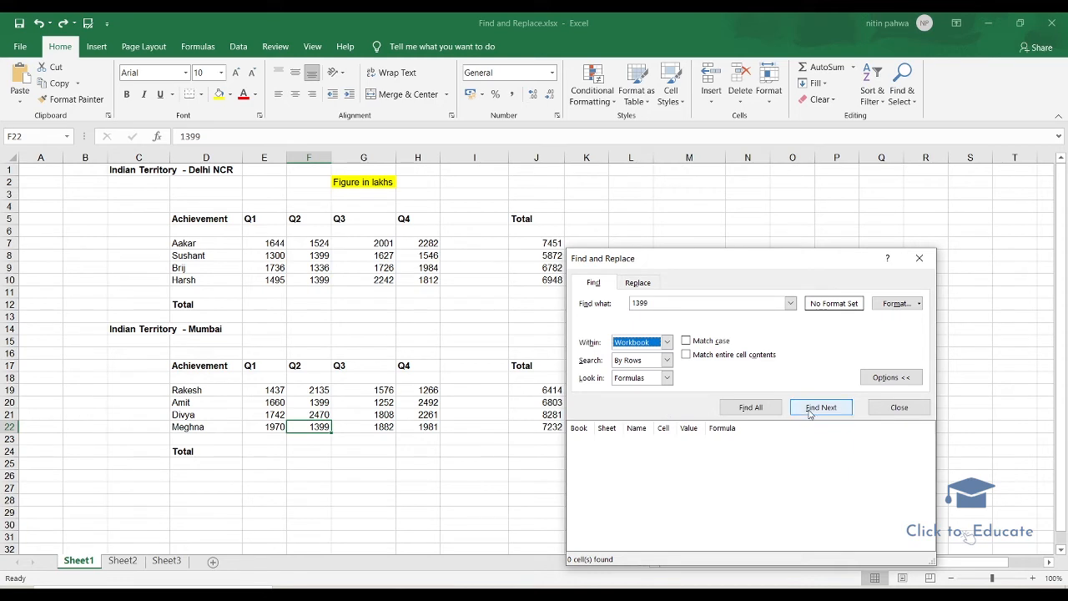
click(748, 409)
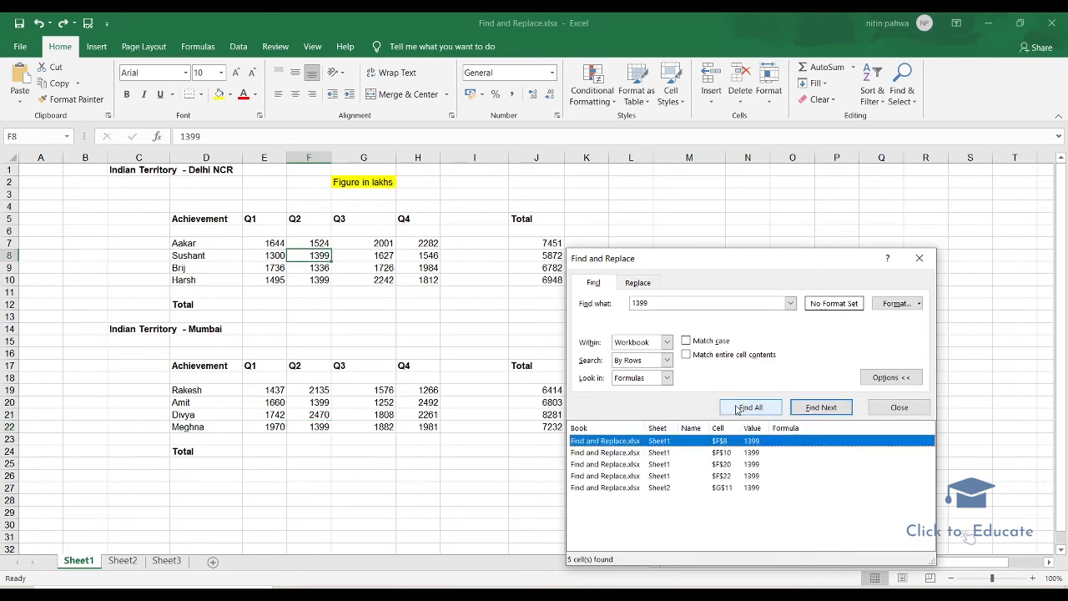
click(666, 491)
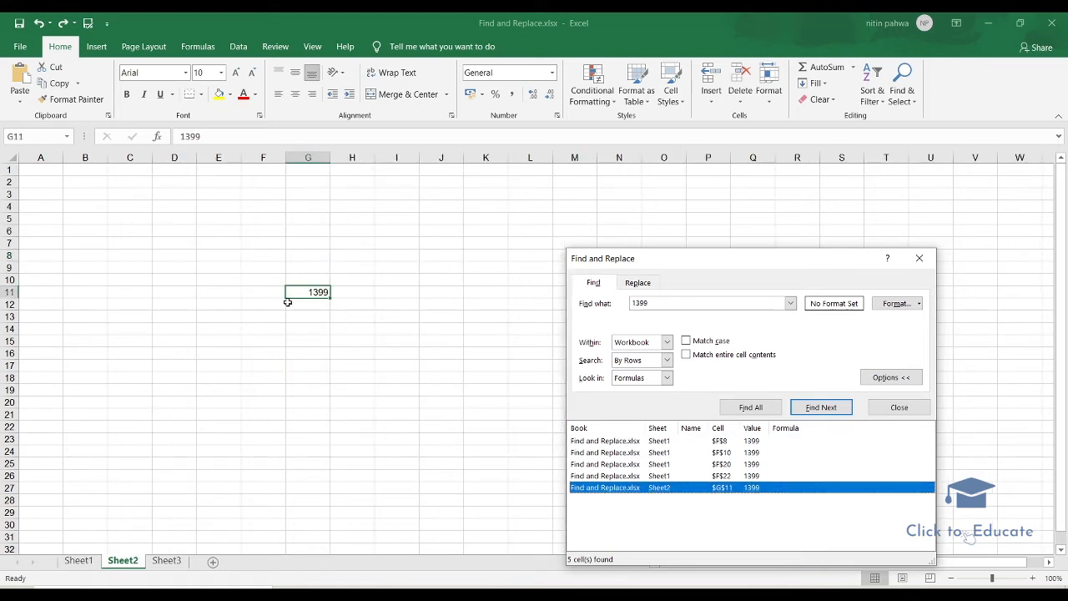
click(604, 464)
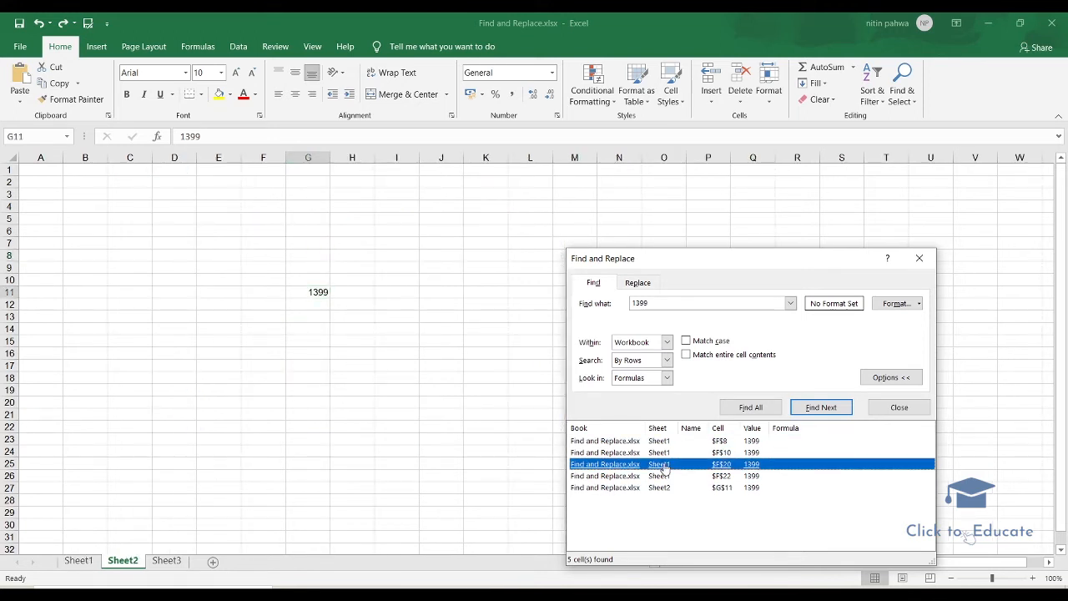
Limit the replacement to the current sheet, and replace 1399 with 1400 one at a time in F20 and F22.
click(638, 283)
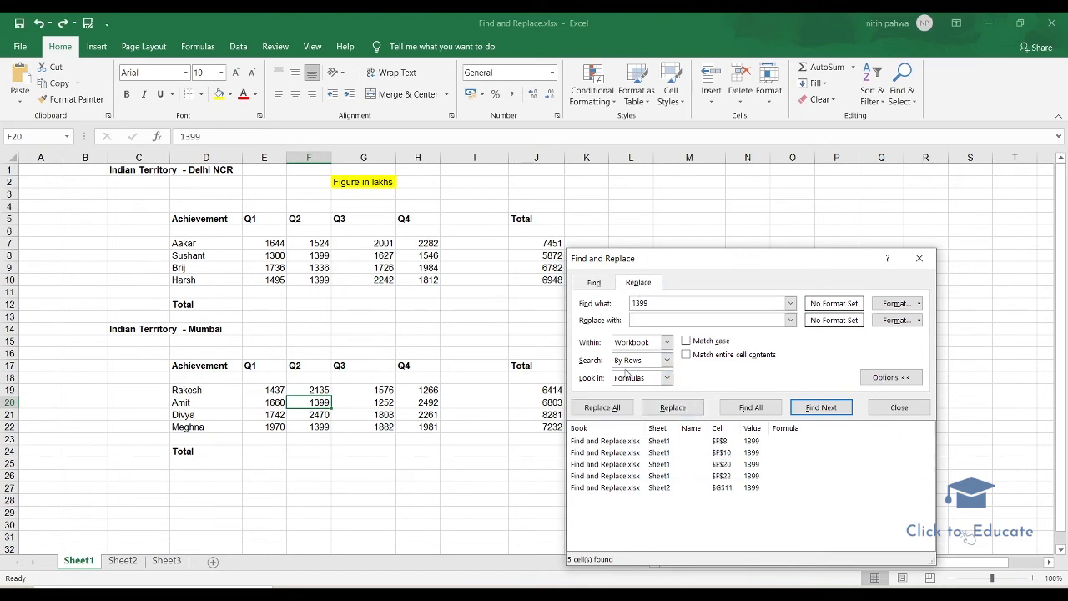
click(666, 342)
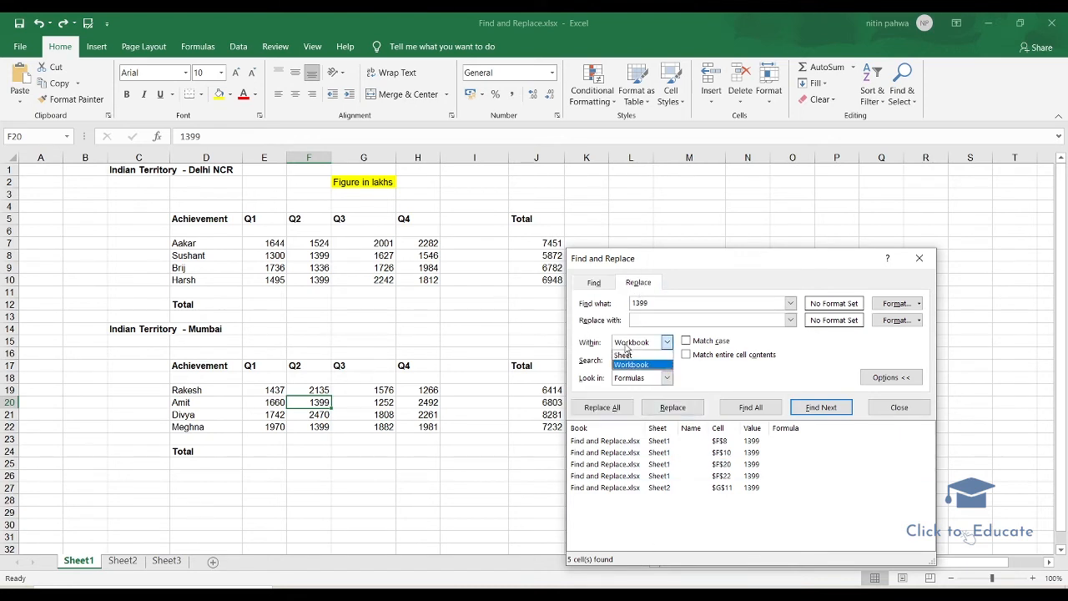
click(634, 366)
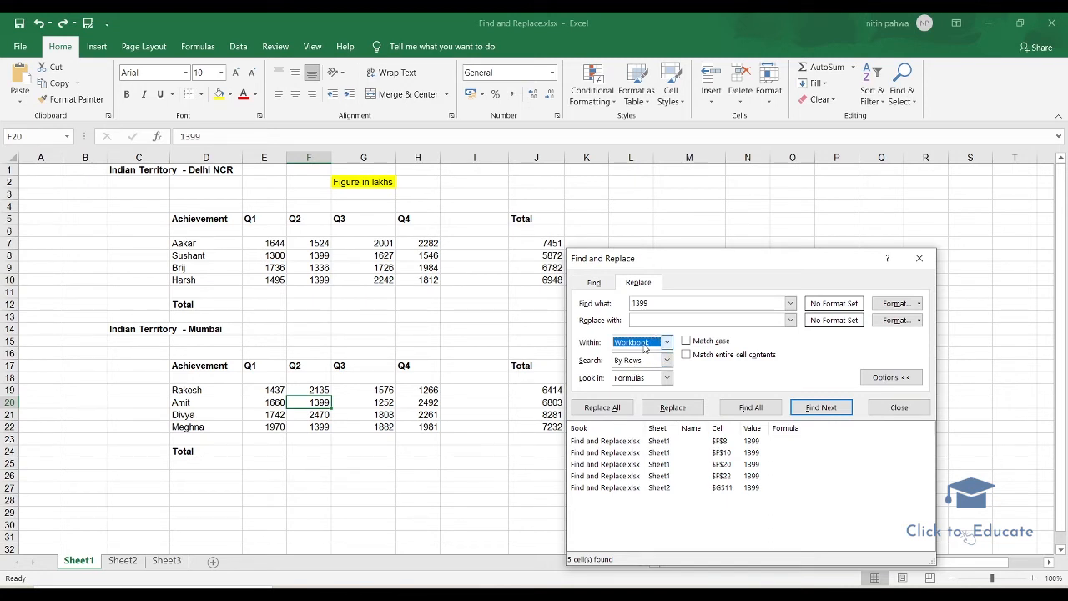
click(641, 347)
click(636, 354)
click(678, 321)
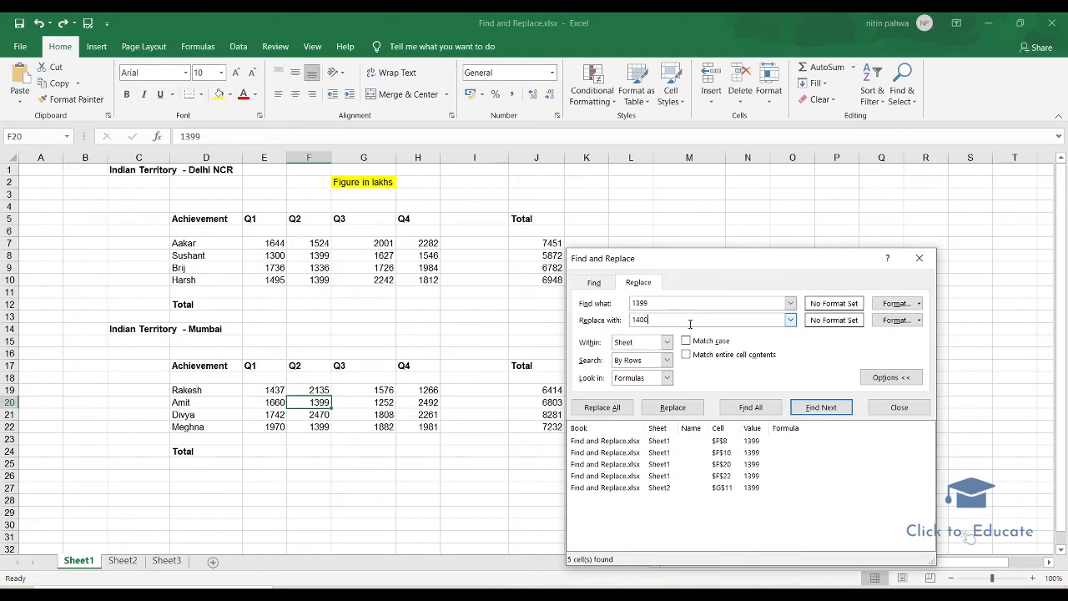
click(656, 408)
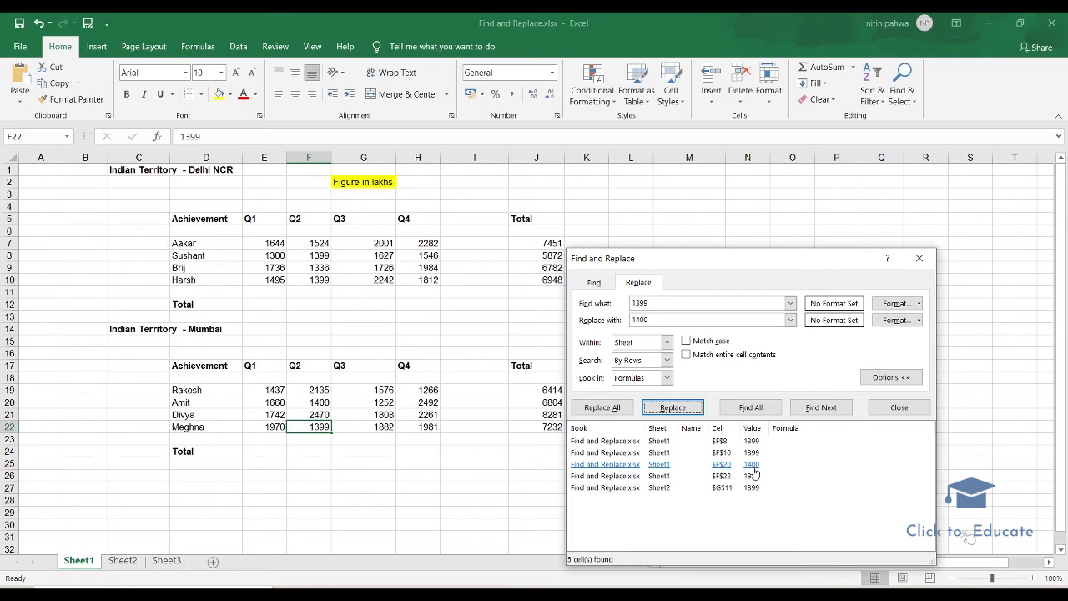
click(674, 408)
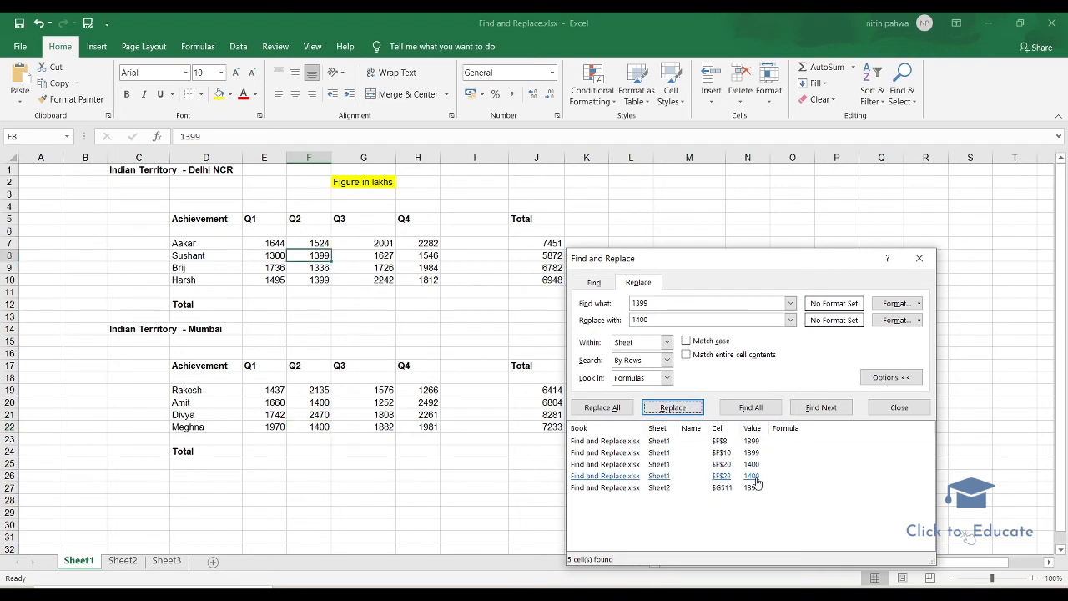
Replace all remaining 1399 values on Sheet1 with 1400, and close Find and Replace.
click(624, 409)
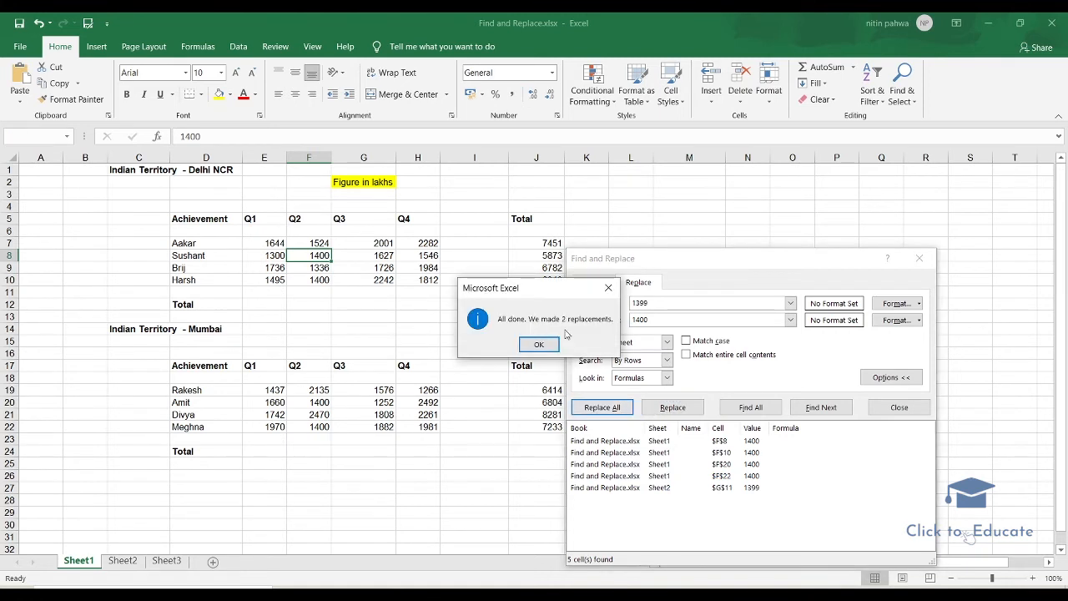
click(539, 344)
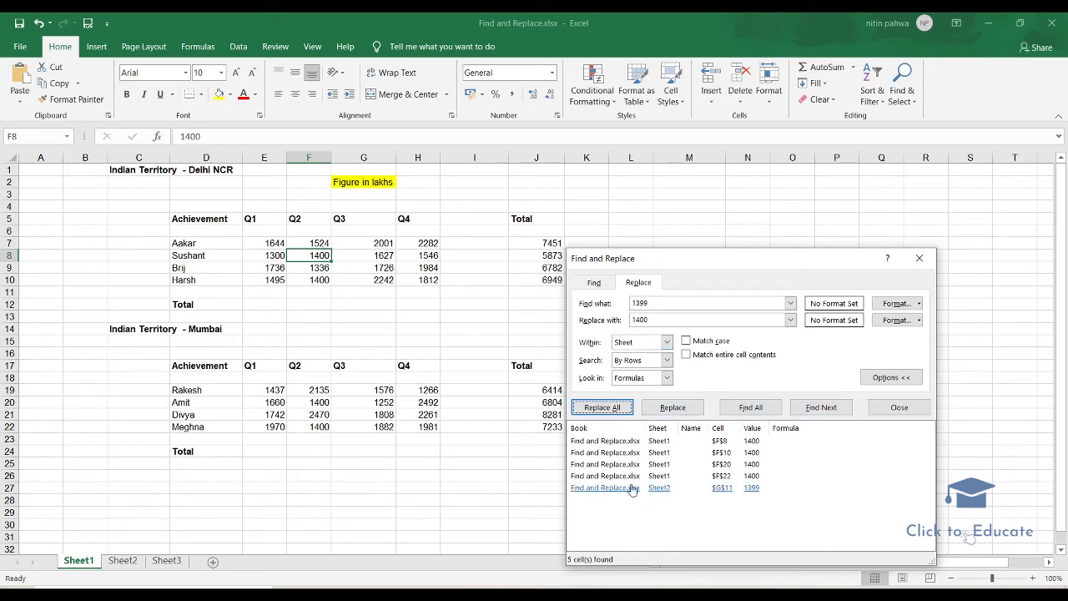
click(914, 412)
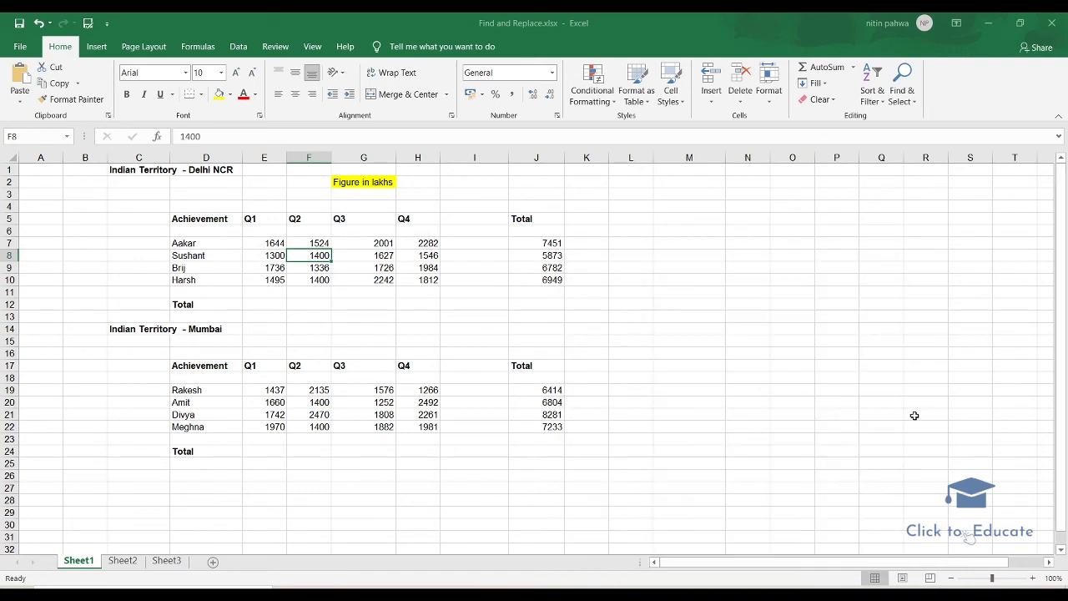
click(498, 317)
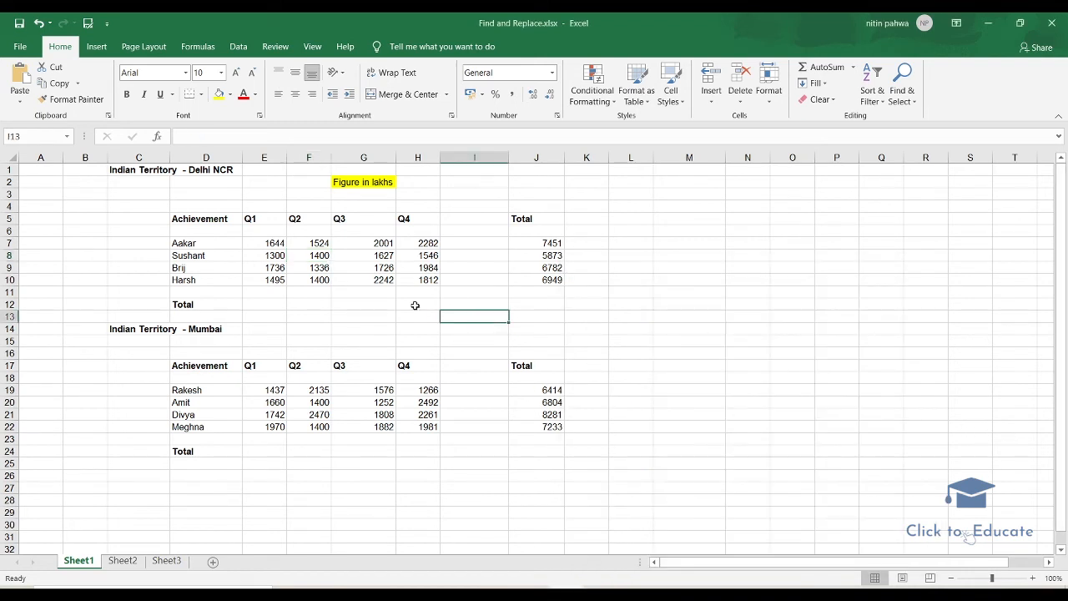
click(324, 255)
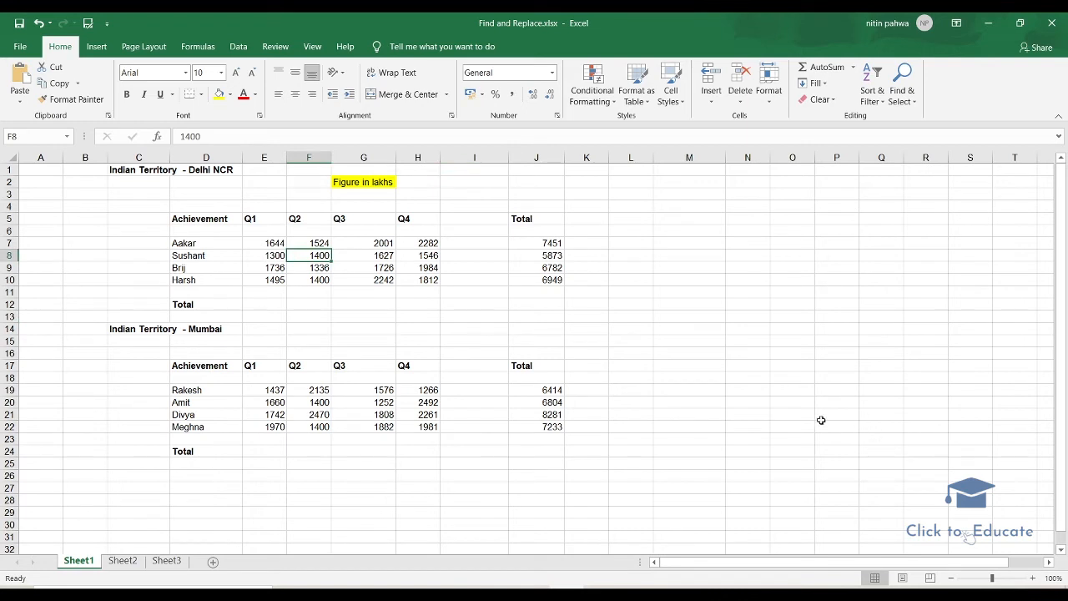
key(ctrl+d)
key(ctrl+z)
Reopen the Replace settings, empty the replacement value, and set the value to find to 1400.
key(ctrl+f)
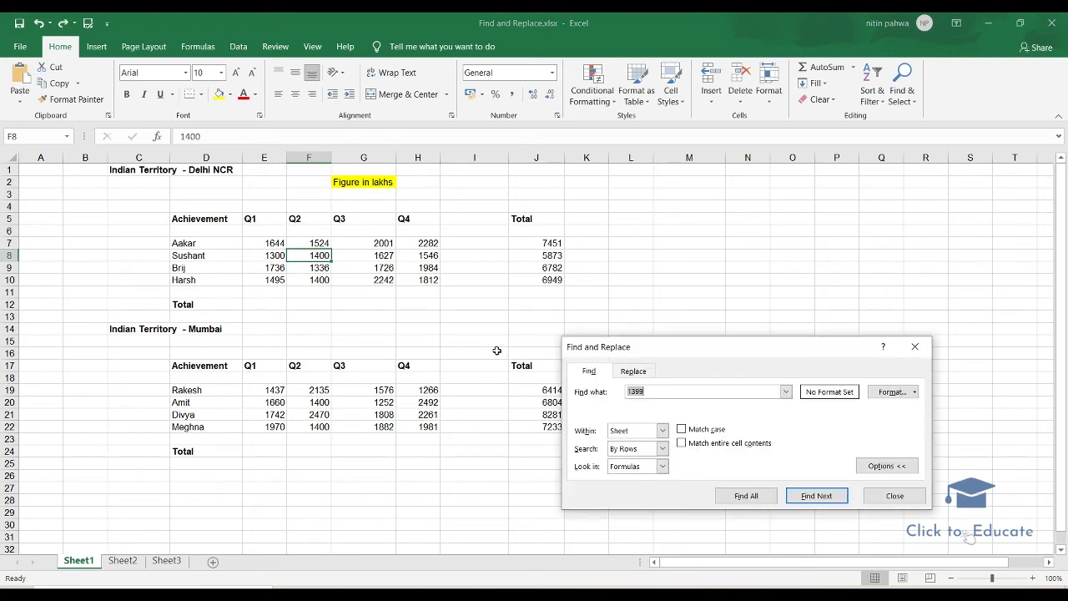
click(634, 371)
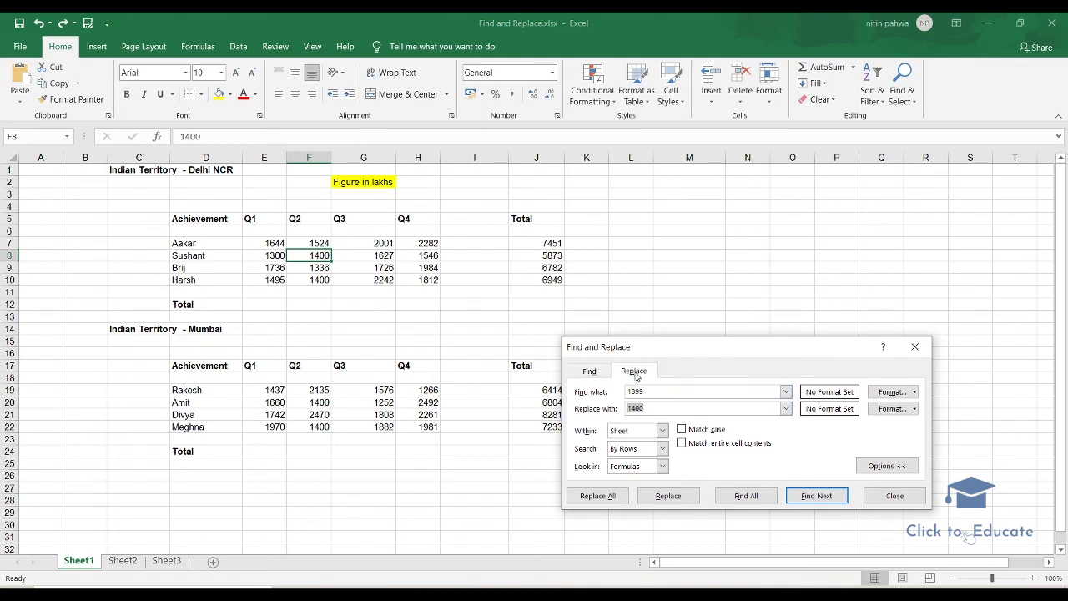
key(BackSpace)
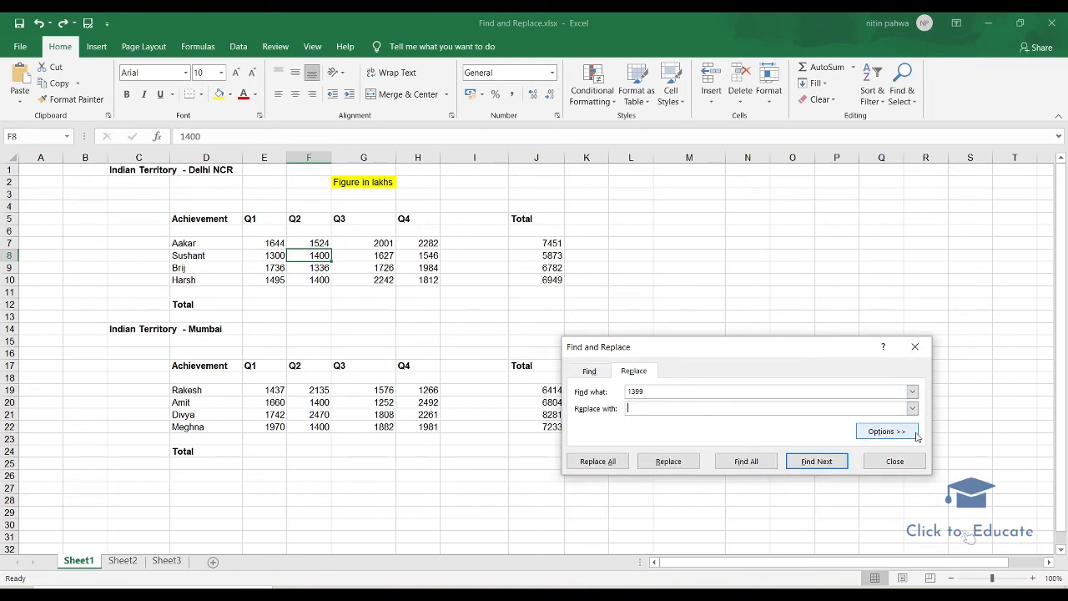
click(675, 391)
text(6053642)
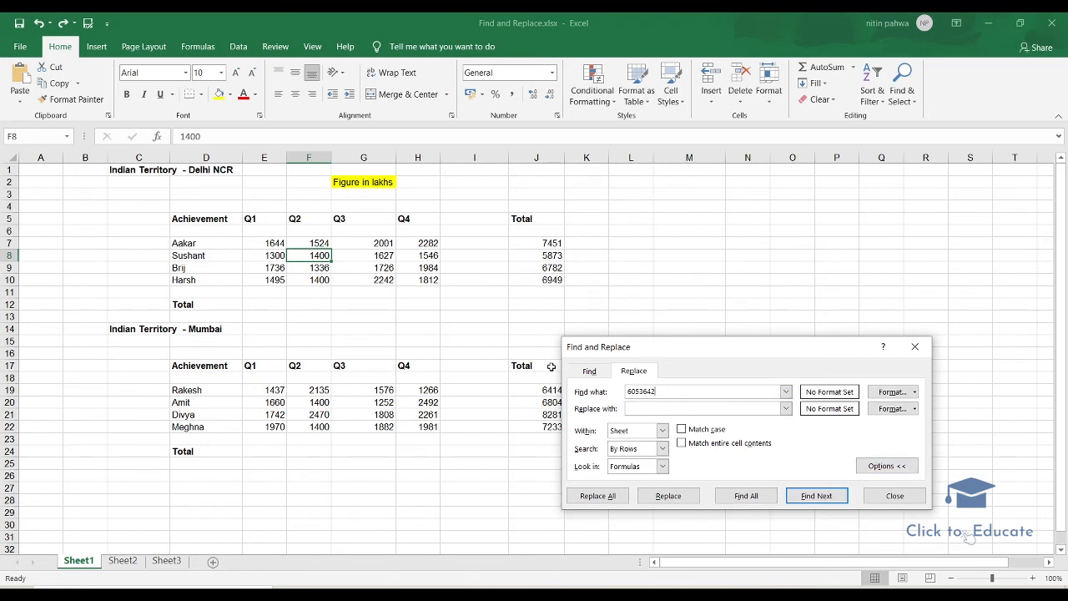
key(BackSpace)
key(BackSpace)
key(BackSpace)
key(BackSpace)
key(BackSpace)
Set the find format to the Bold font style, and try to find the next bold cell containing 1400.
click(889, 391)
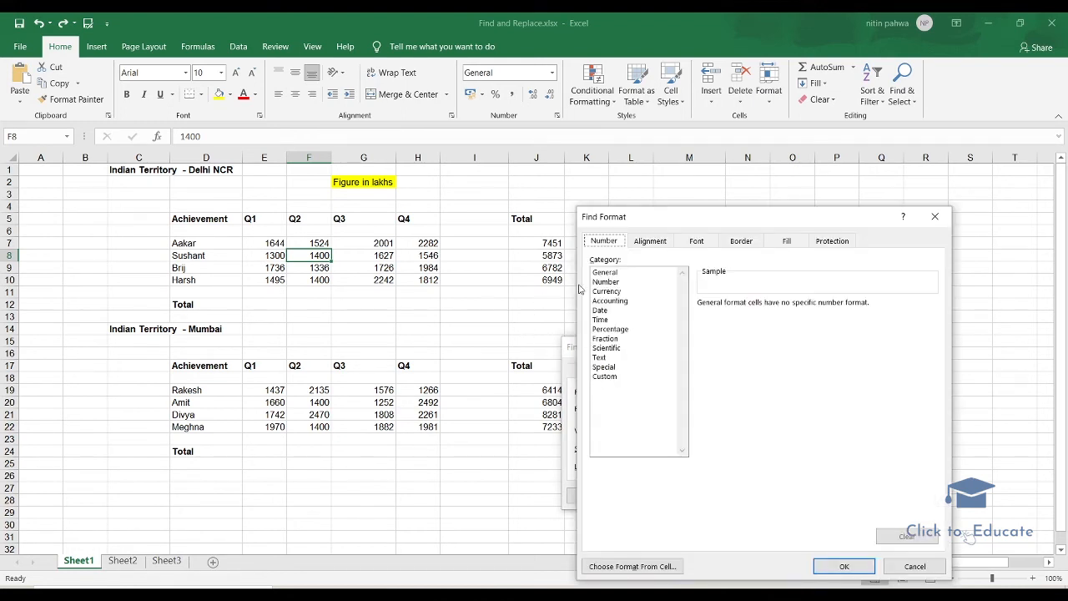
click(698, 241)
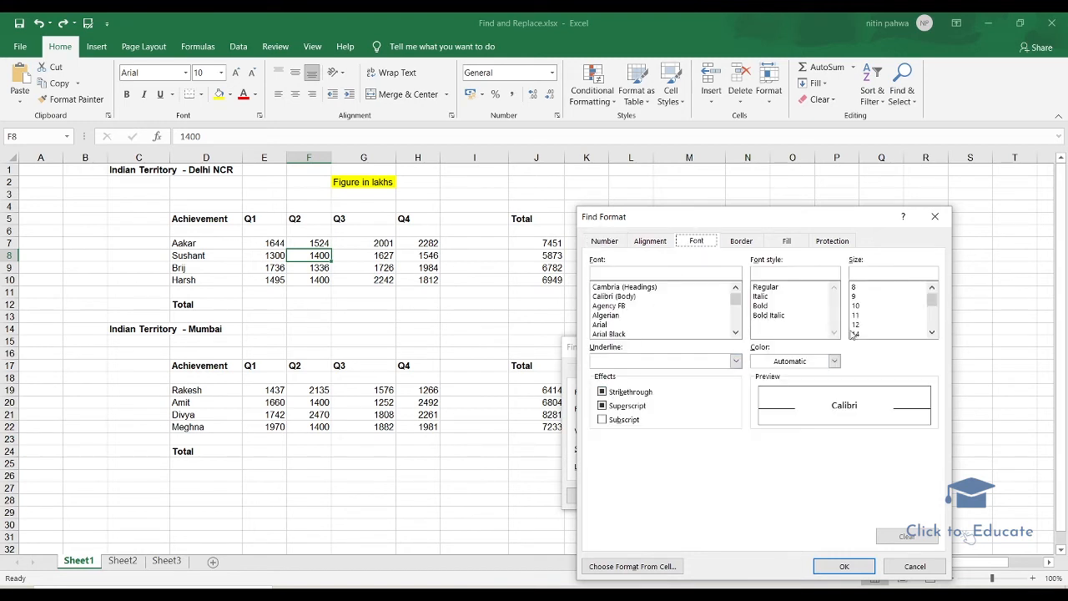
click(741, 247)
click(822, 242)
click(698, 241)
click(768, 305)
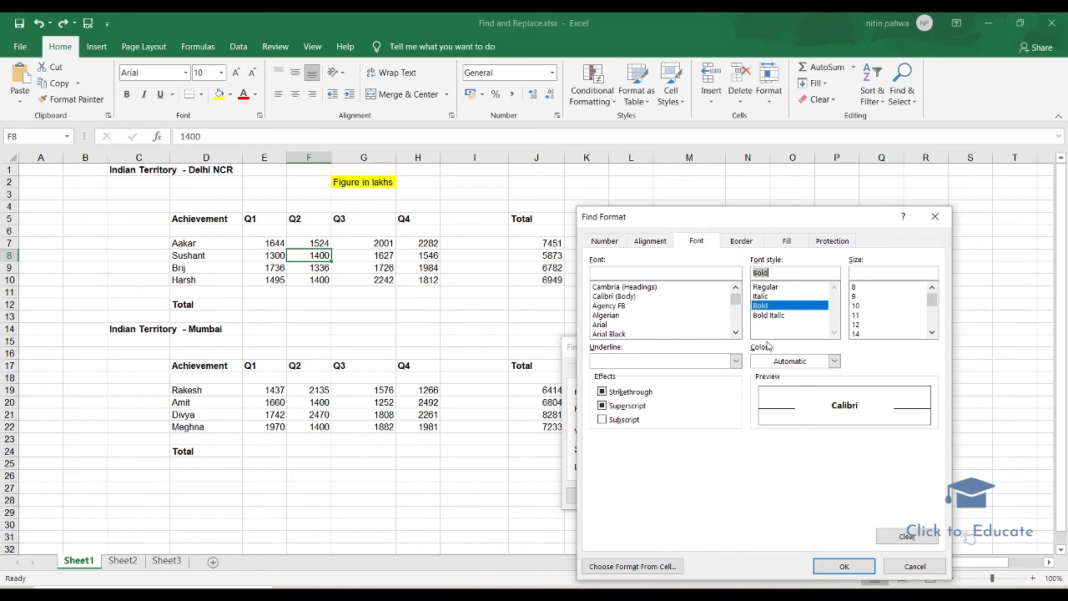
click(844, 565)
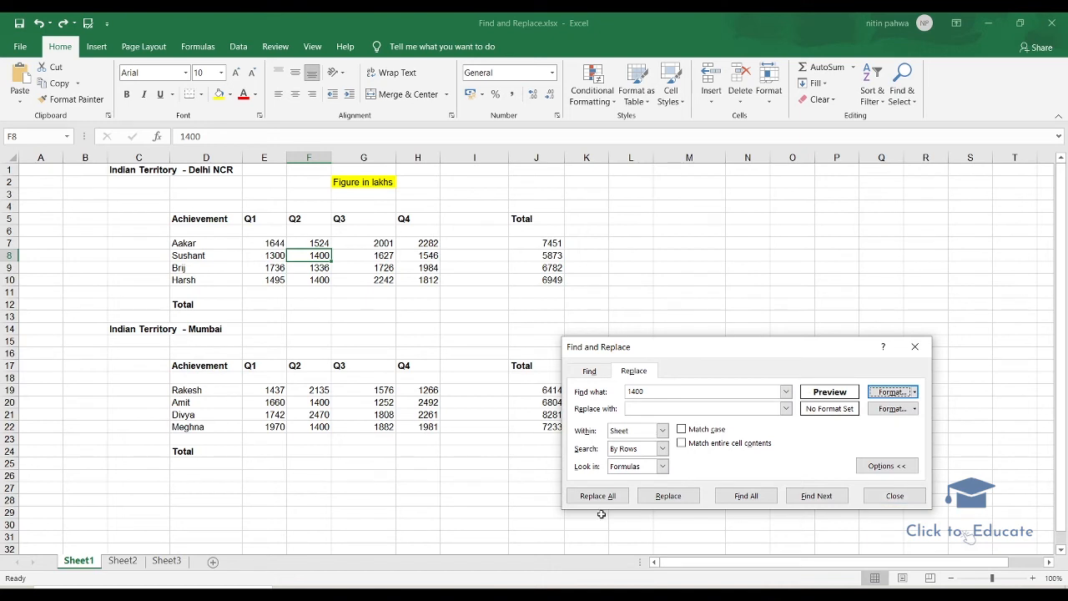
click(815, 499)
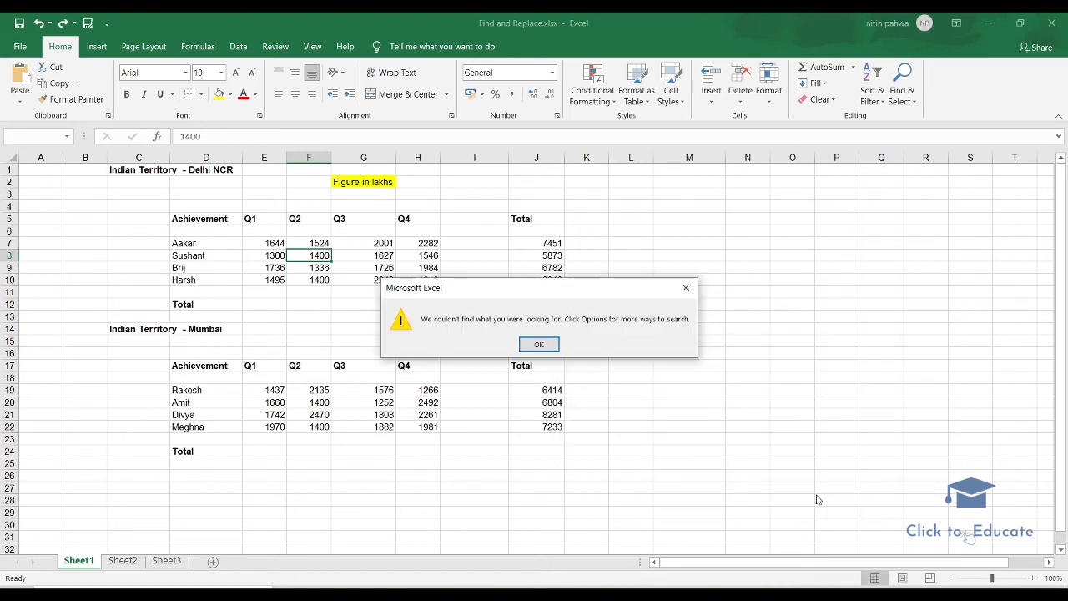
click(521, 344)
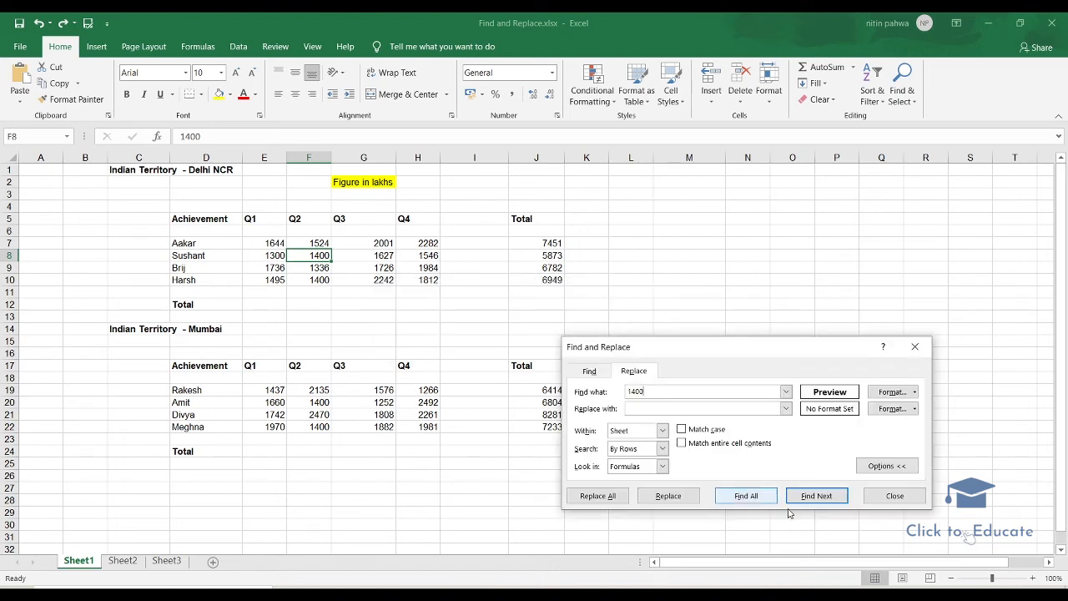
Clear the search value, and list all bold-formatted cells on the sheet with Find All.
double_click(632, 391)
key(BackSpace)
click(816, 496)
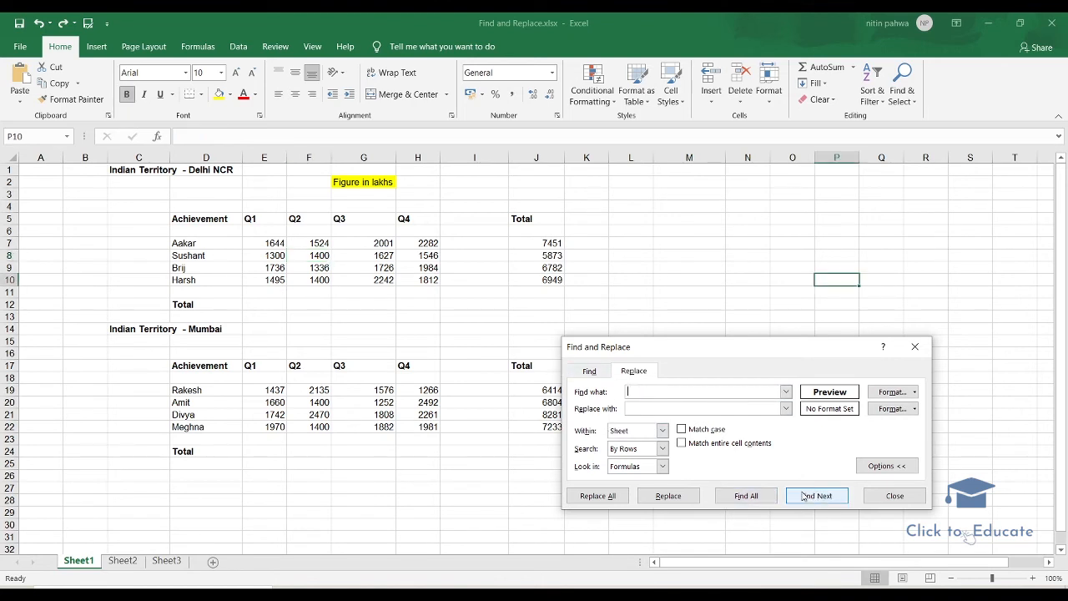
click(746, 496)
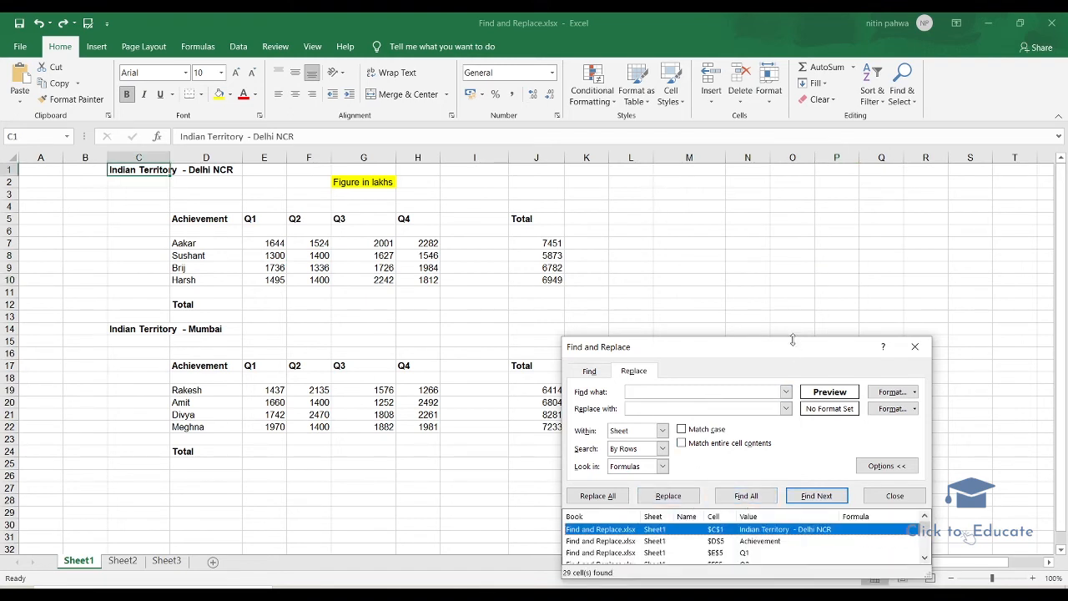
drag(792, 341, 788, 271)
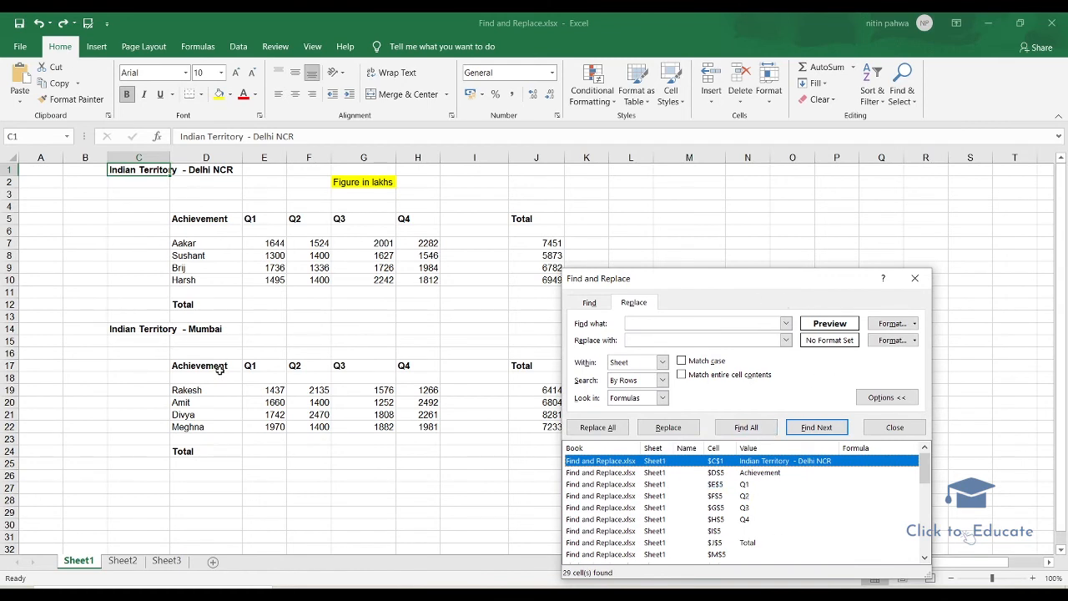
Select E5:F5, and go to the bold header results in G5, F5, E5 and J5 from the results list.
drag(262, 221, 327, 217)
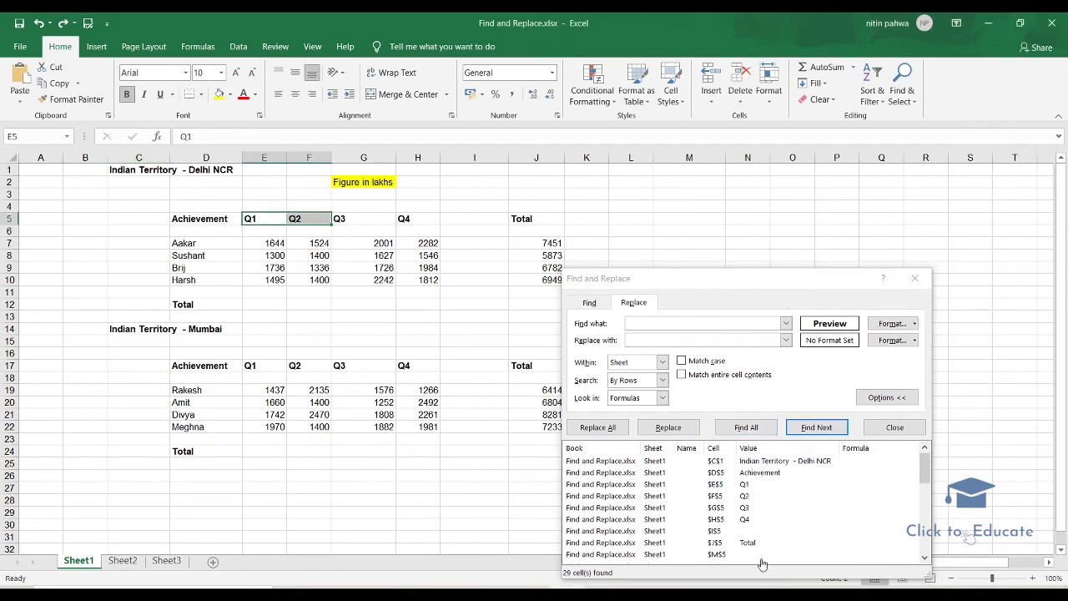
click(746, 508)
click(746, 497)
click(745, 488)
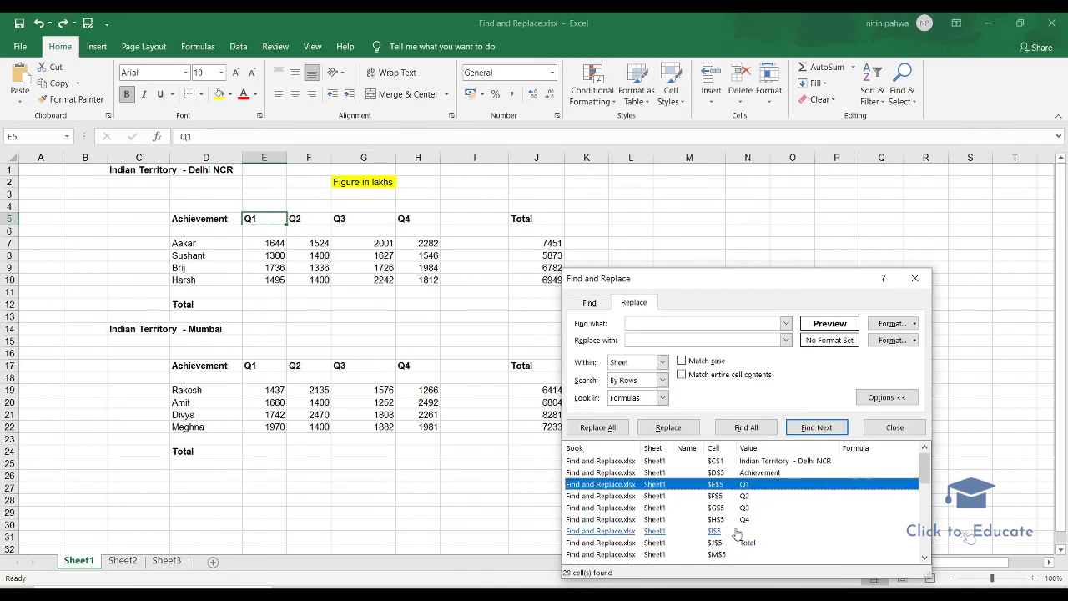
click(707, 542)
scroll(621, 500, down, 2)
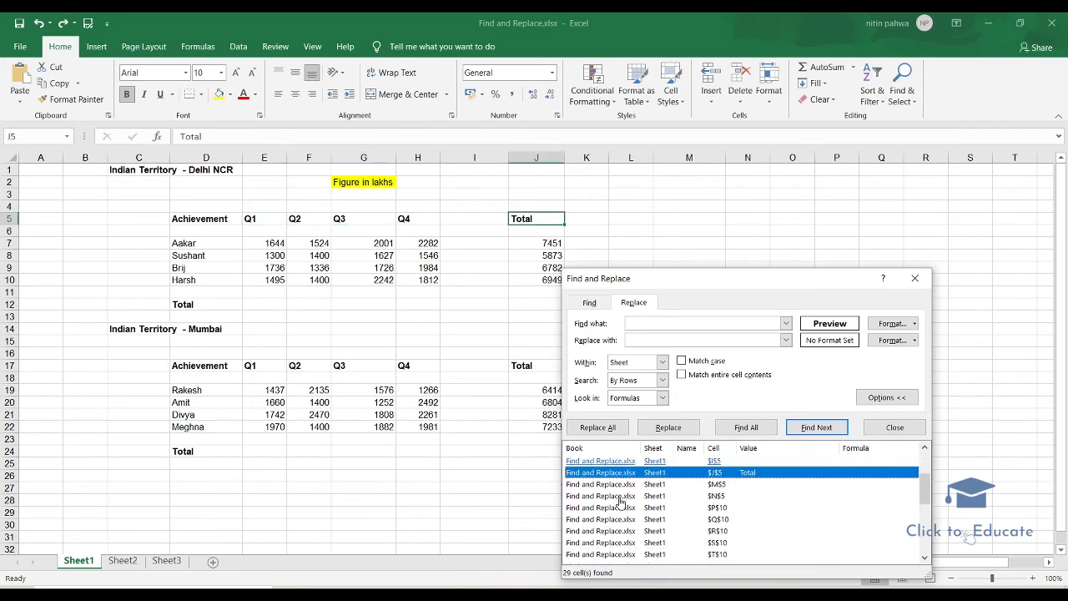
scroll(621, 501, up, 2)
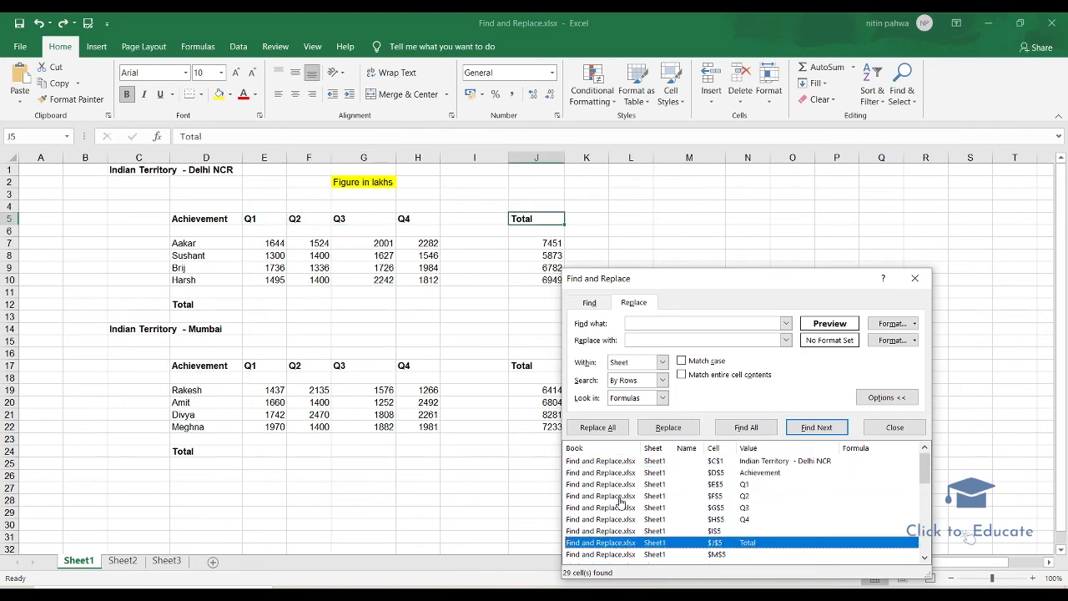
Close the search dialog, and give cell F8 a yellow fill and bold text.
click(906, 430)
click(323, 256)
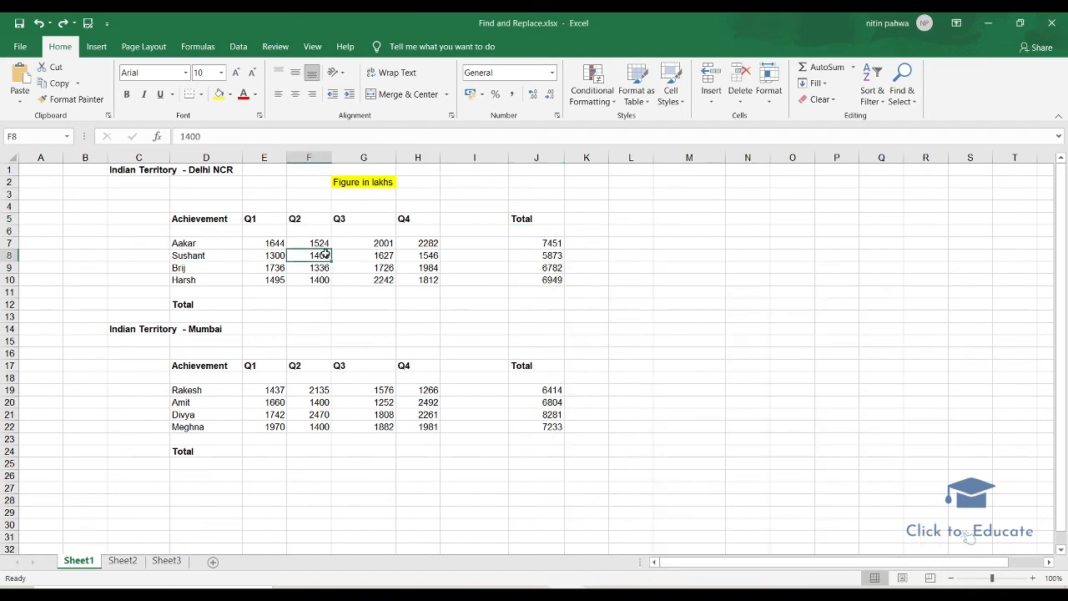
click(219, 94)
click(128, 97)
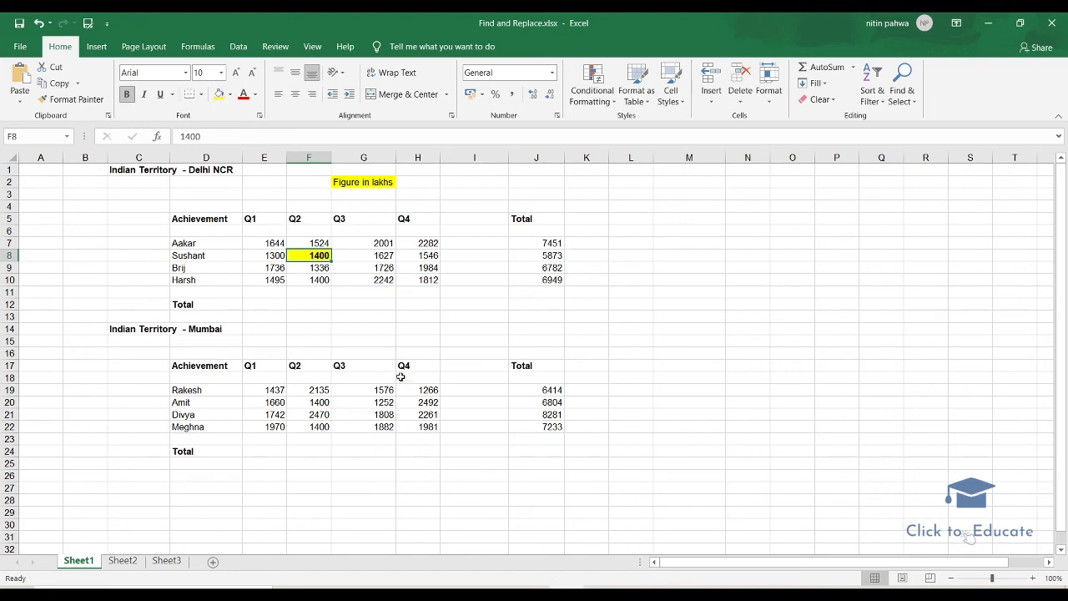
Copy the highlighted bold cell F8 into F10, and end copy mode with H9 selected.
key(ctrl+c)
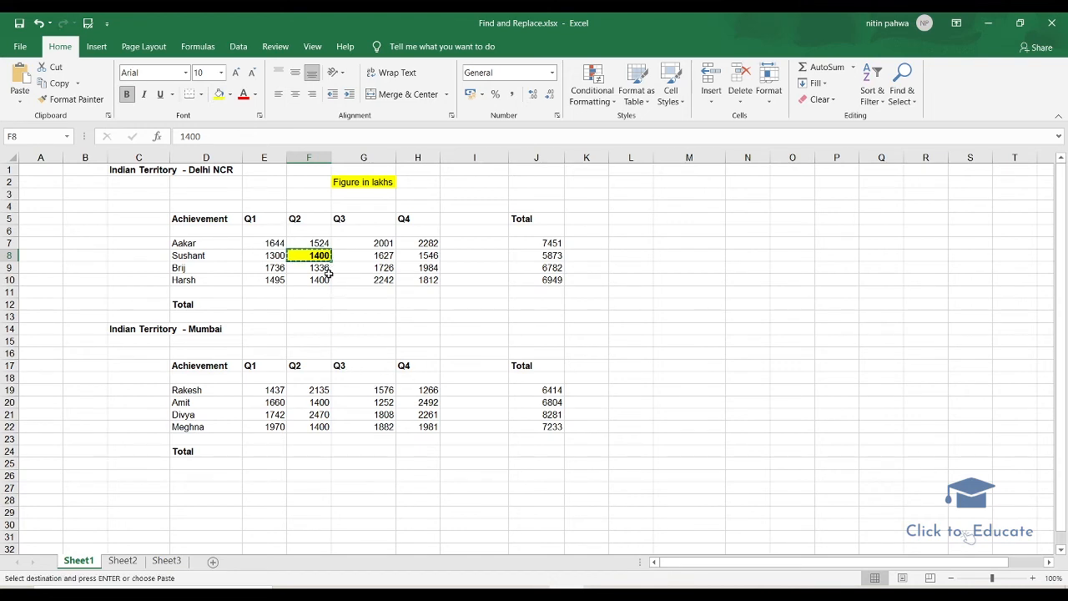
click(325, 280)
key(ctrl+v)
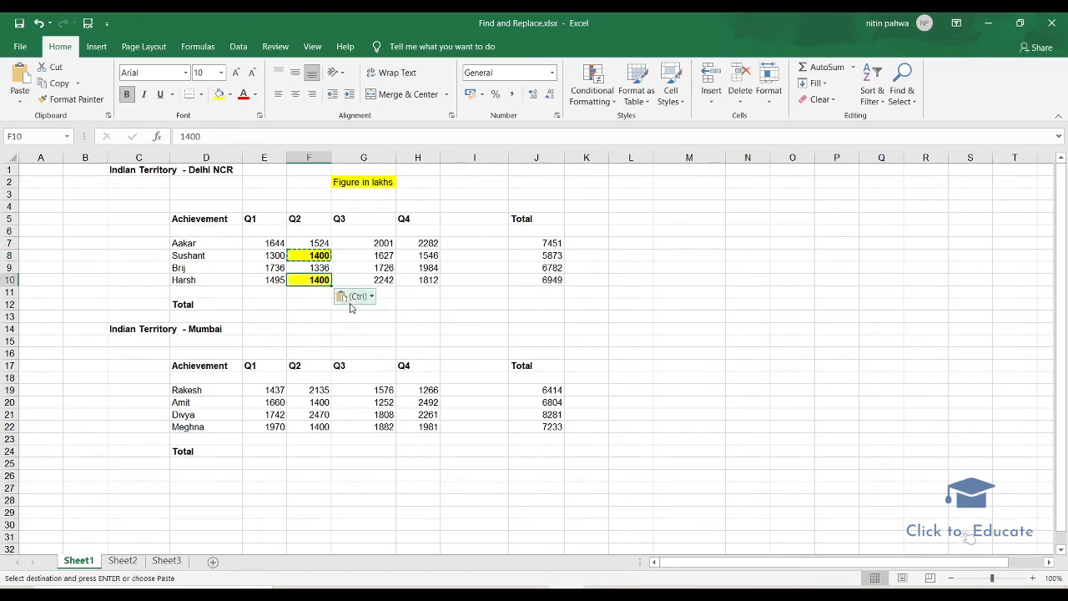
click(413, 269)
key(Escape)
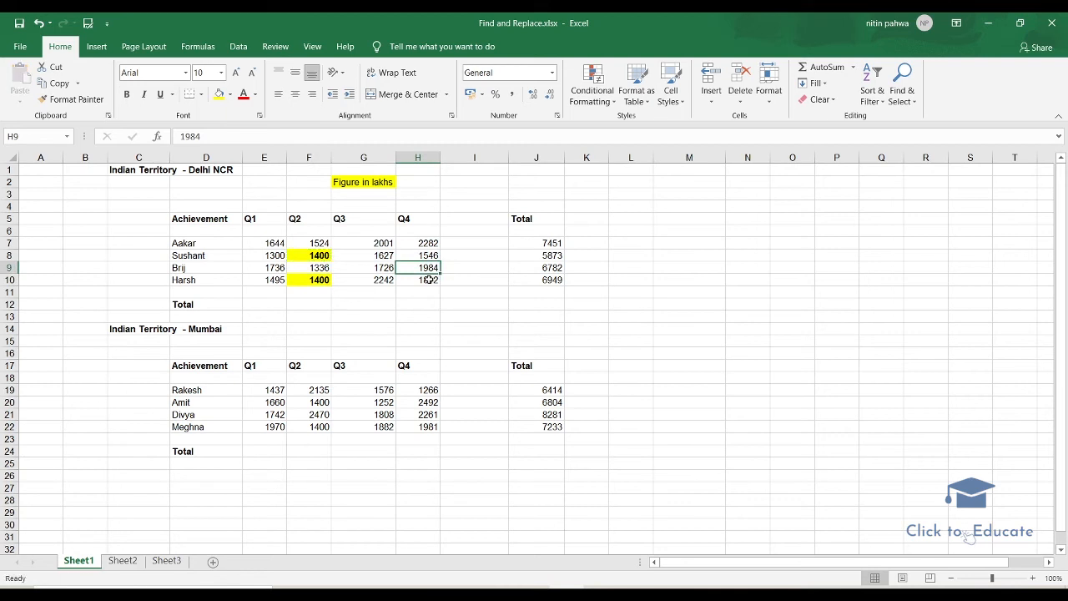
Reopen Find, and add a yellow background fill to the existing Bold find format.
key(ctrl+f)
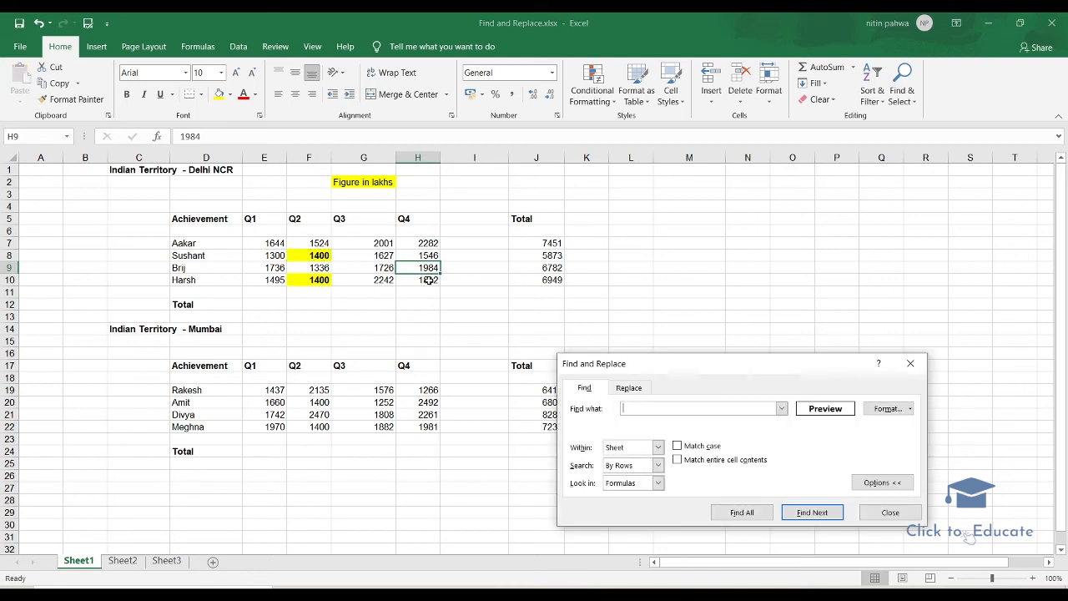
click(881, 407)
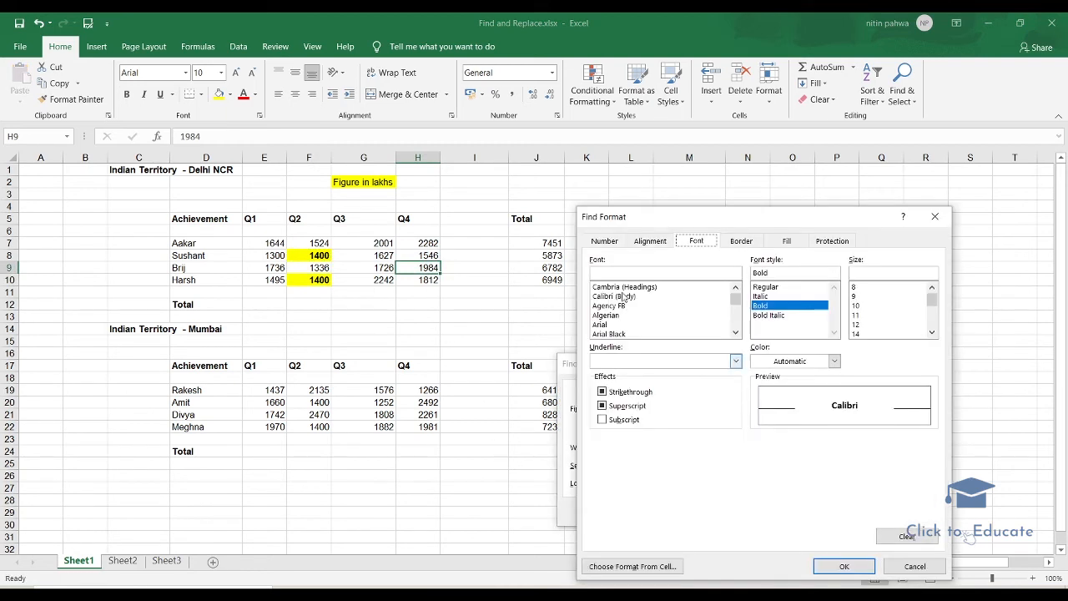
click(734, 243)
click(776, 244)
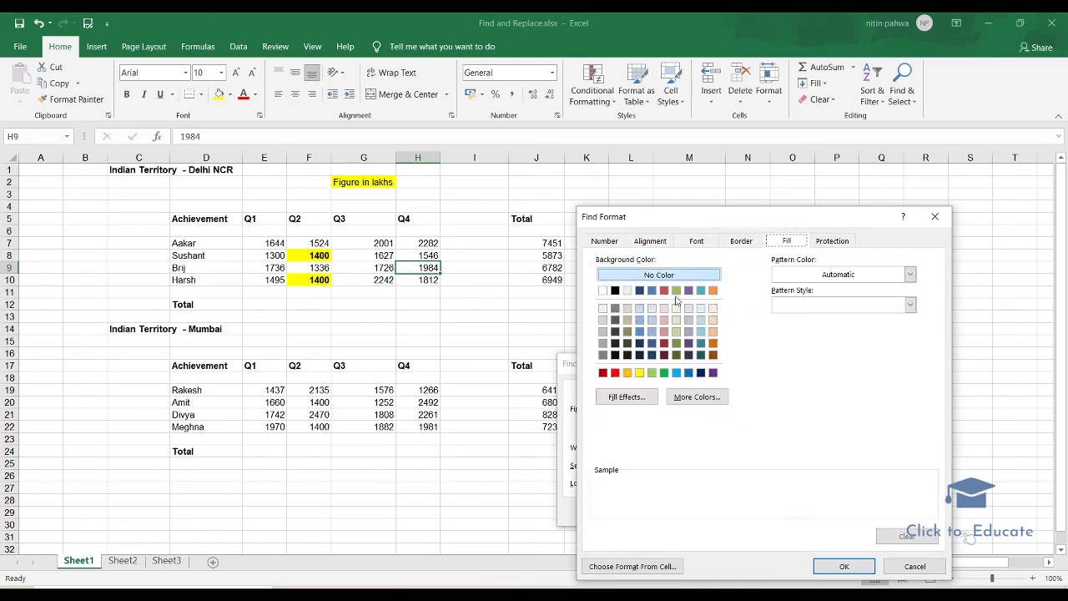
click(639, 374)
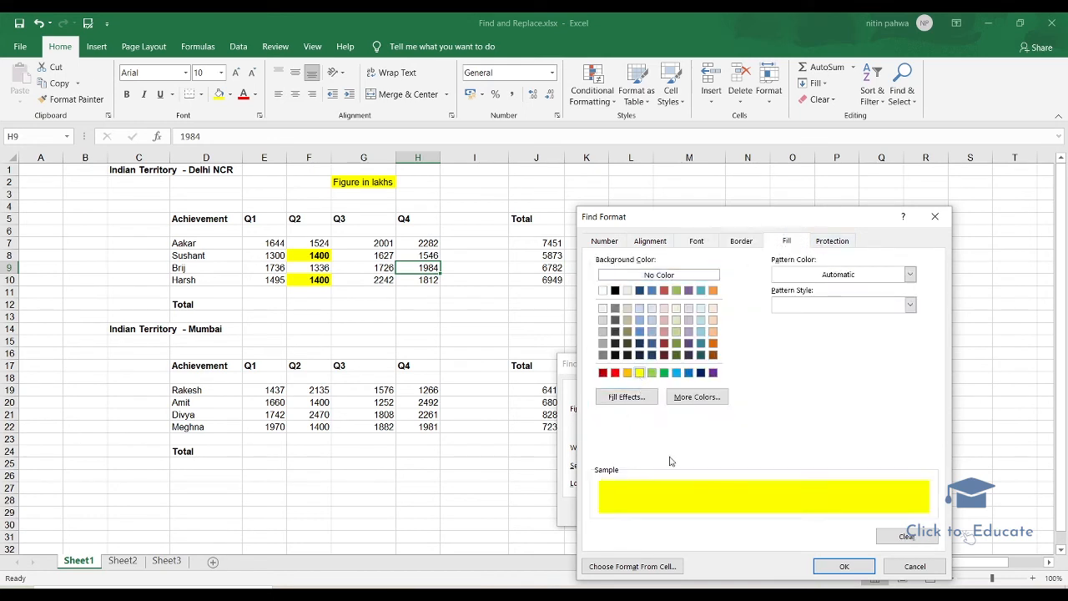
click(844, 566)
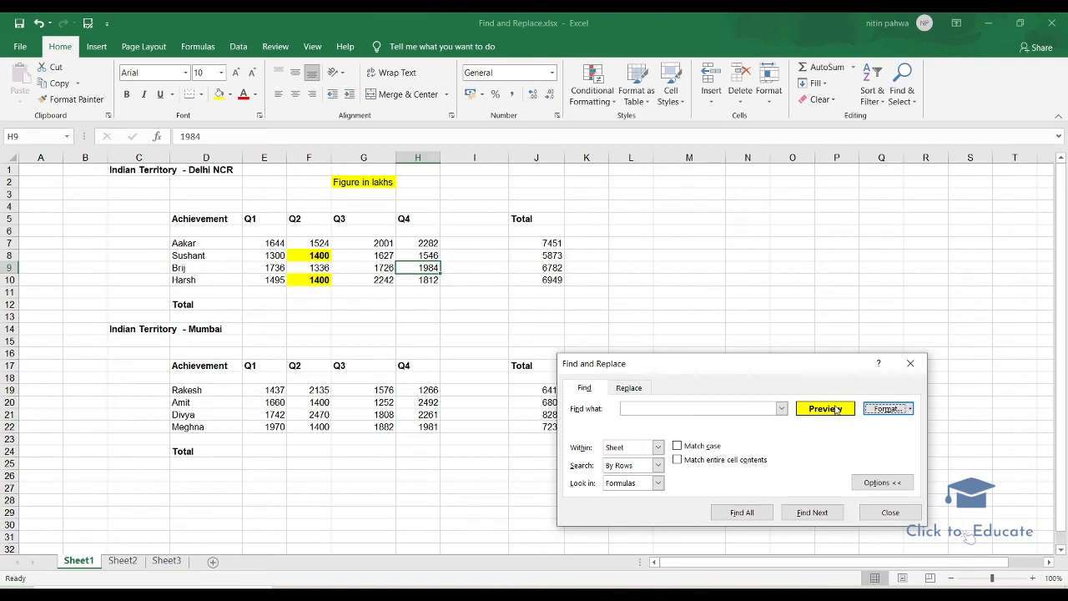
Search for 1400 with the yellow bold format using Find All, and reposition the dialog to expose the results.
click(670, 410)
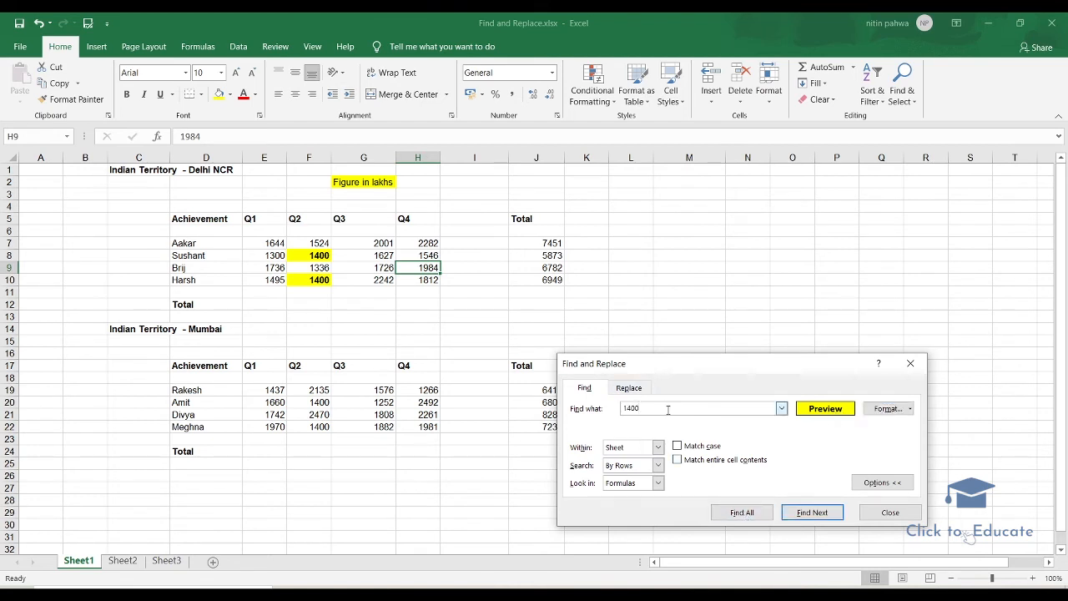
click(741, 512)
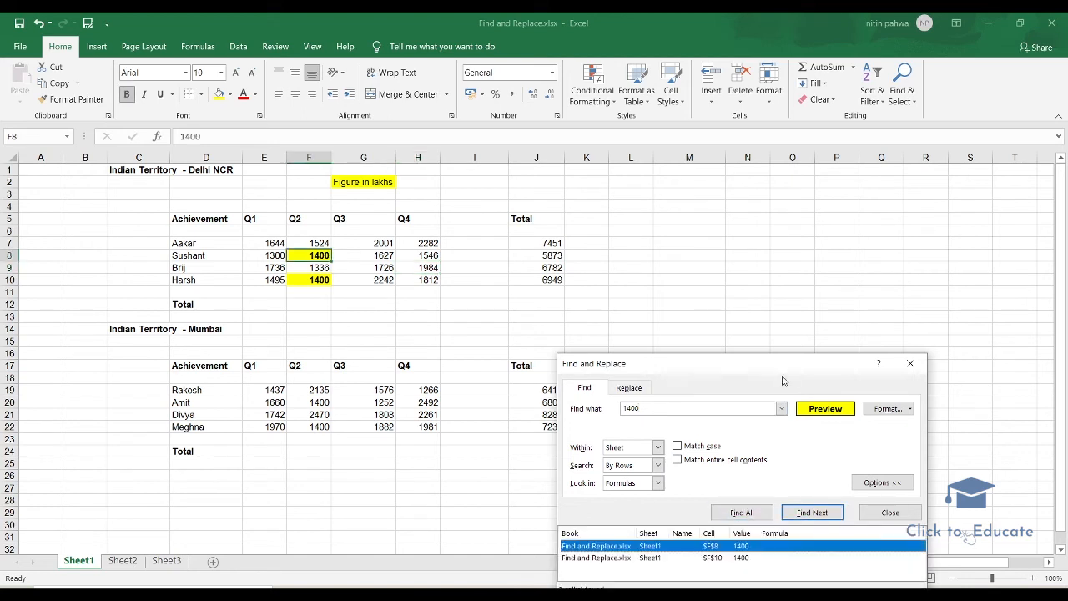
drag(775, 354, 774, 261)
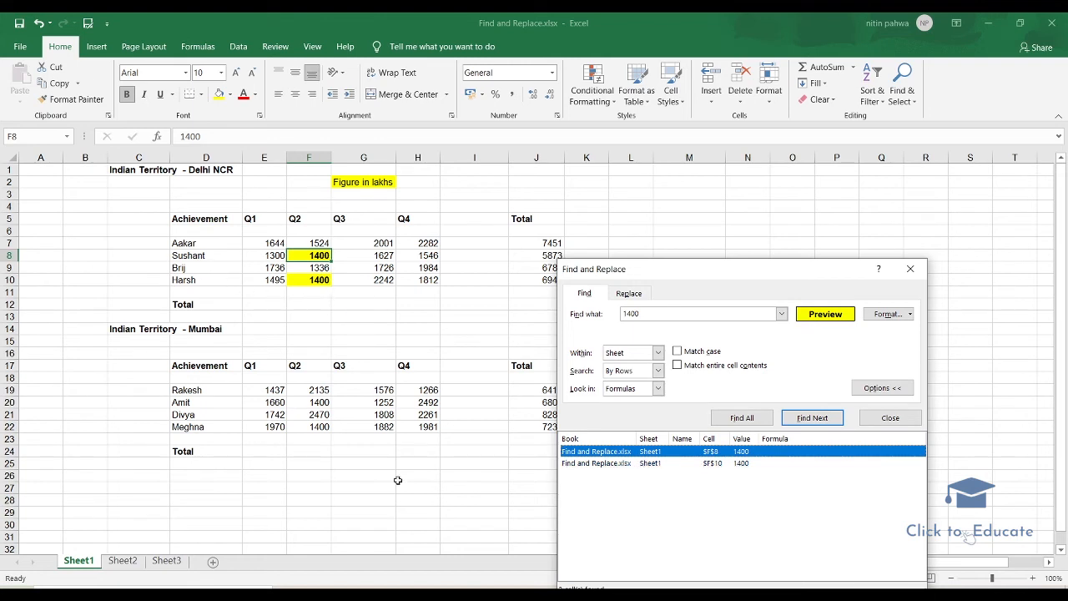
Go back and forth between the results F10 and F8 in the results list, ending on F10.
click(751, 462)
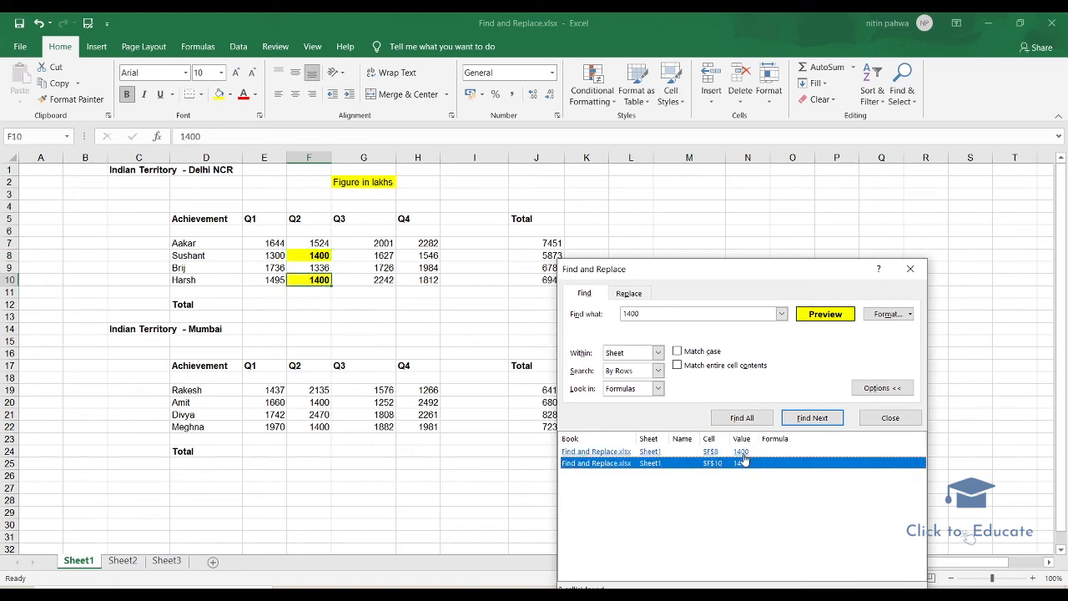
click(709, 452)
click(596, 463)
click(596, 451)
click(595, 463)
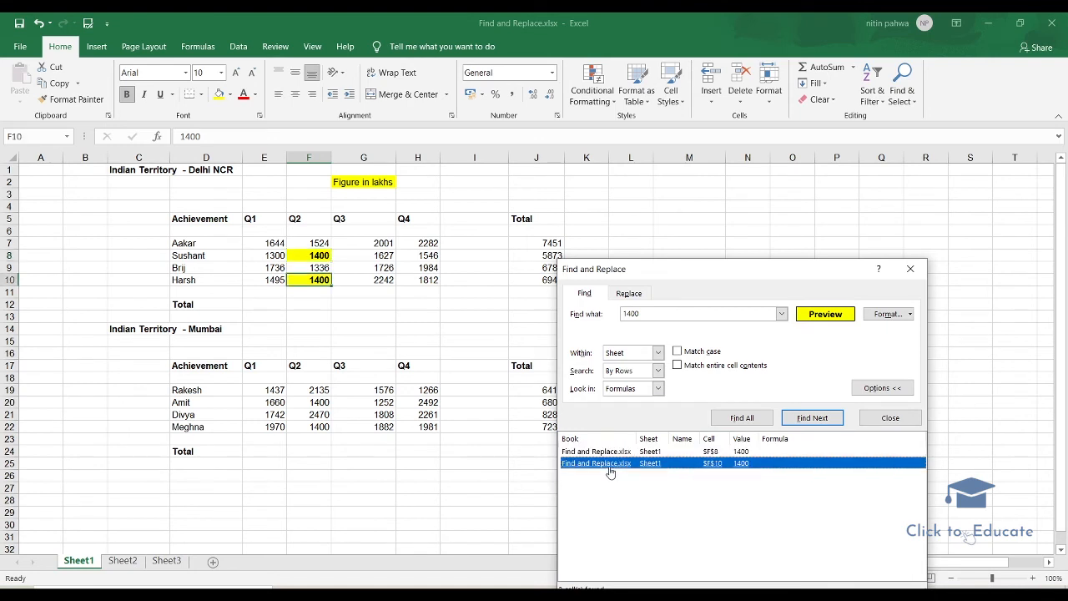
click(595, 452)
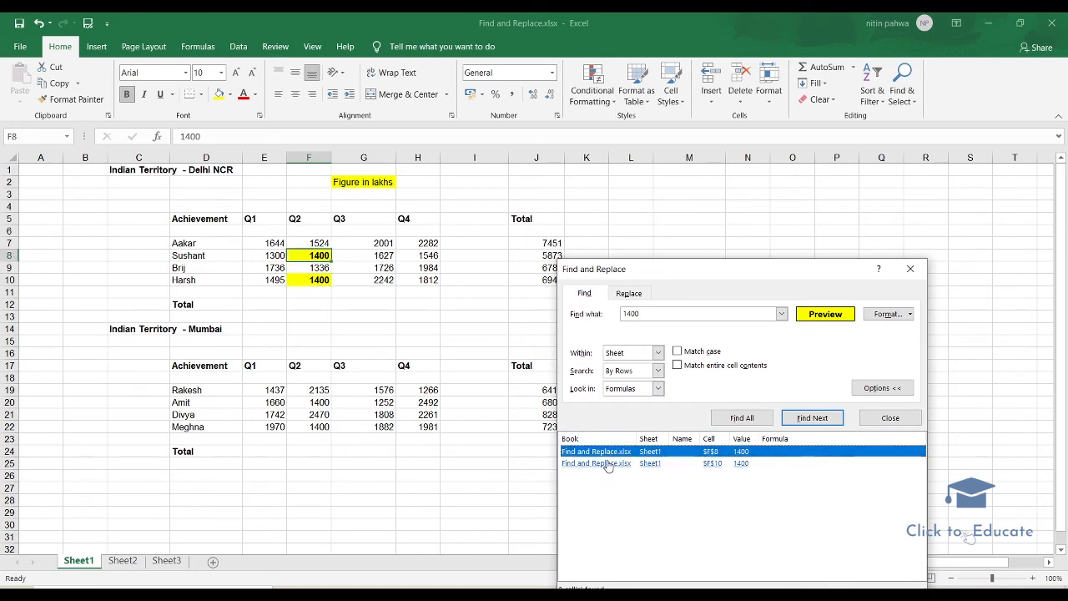
click(608, 464)
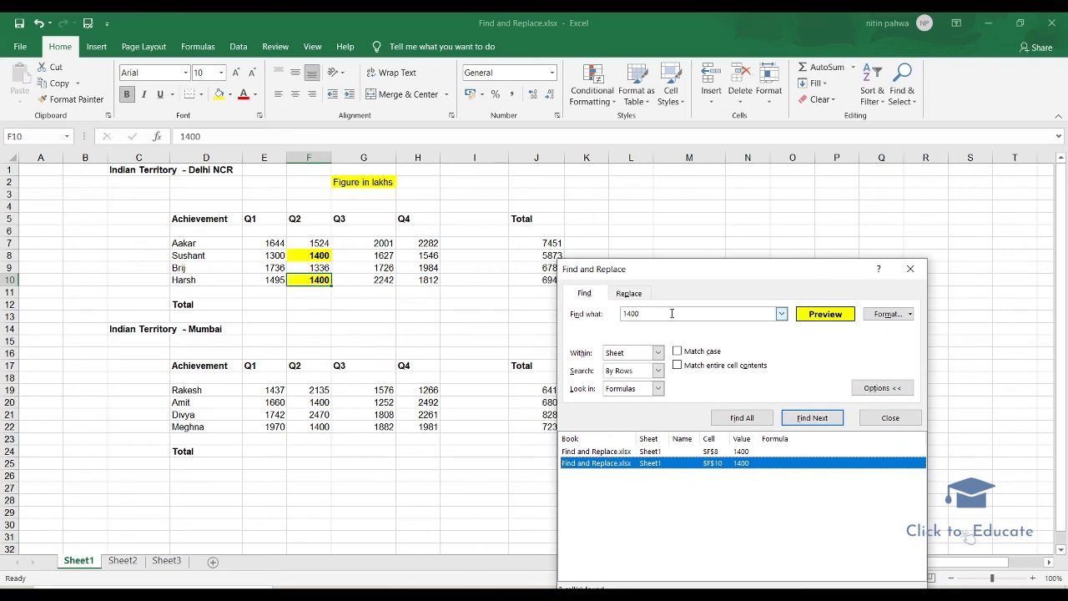
Review the current find format without changing it, and clear the find format.
click(899, 320)
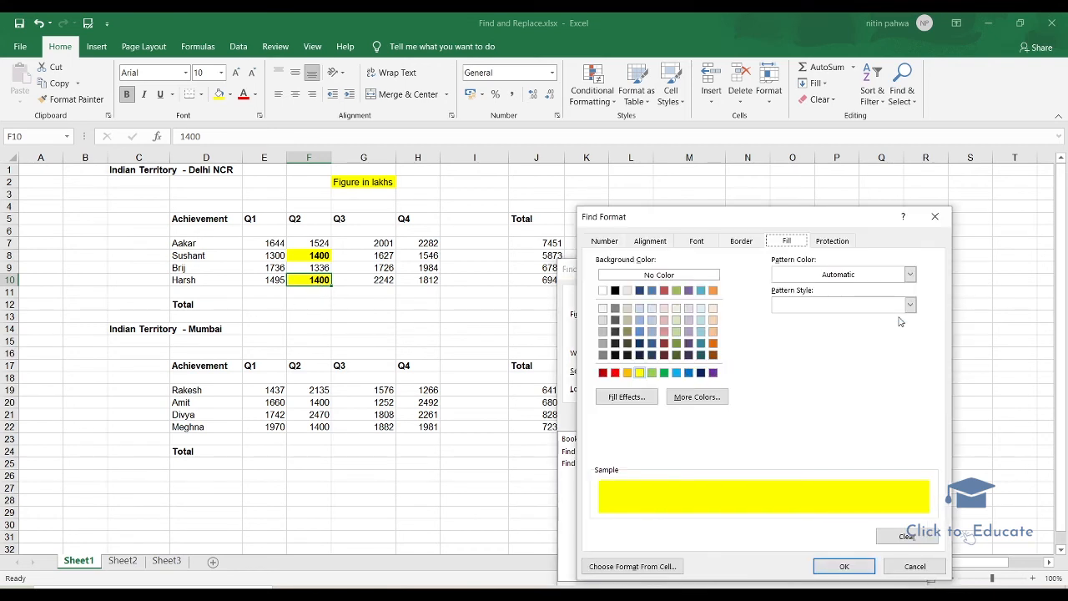
key(Escape)
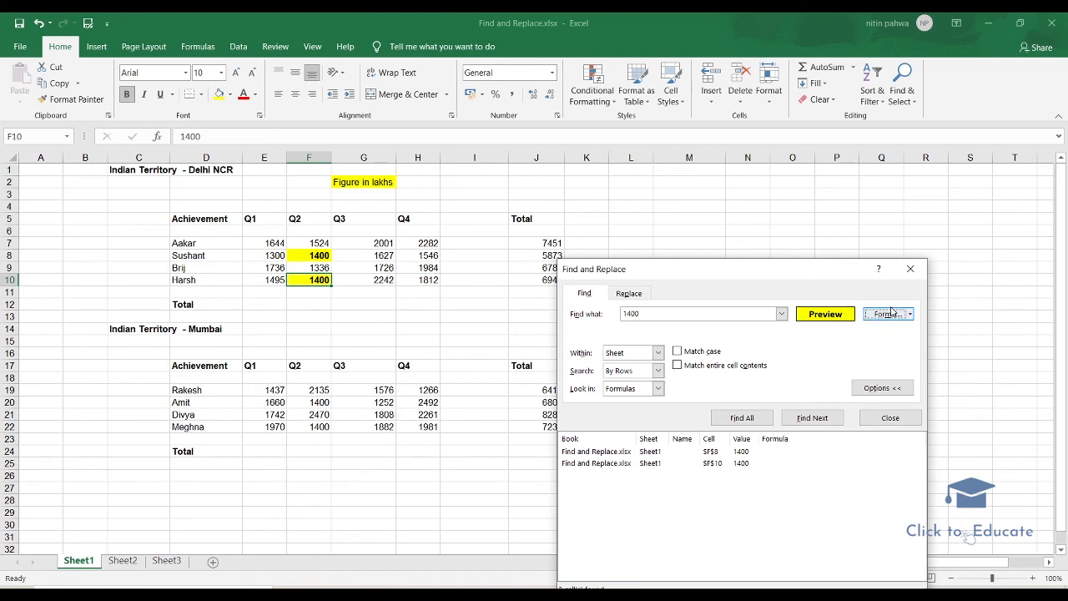
click(910, 314)
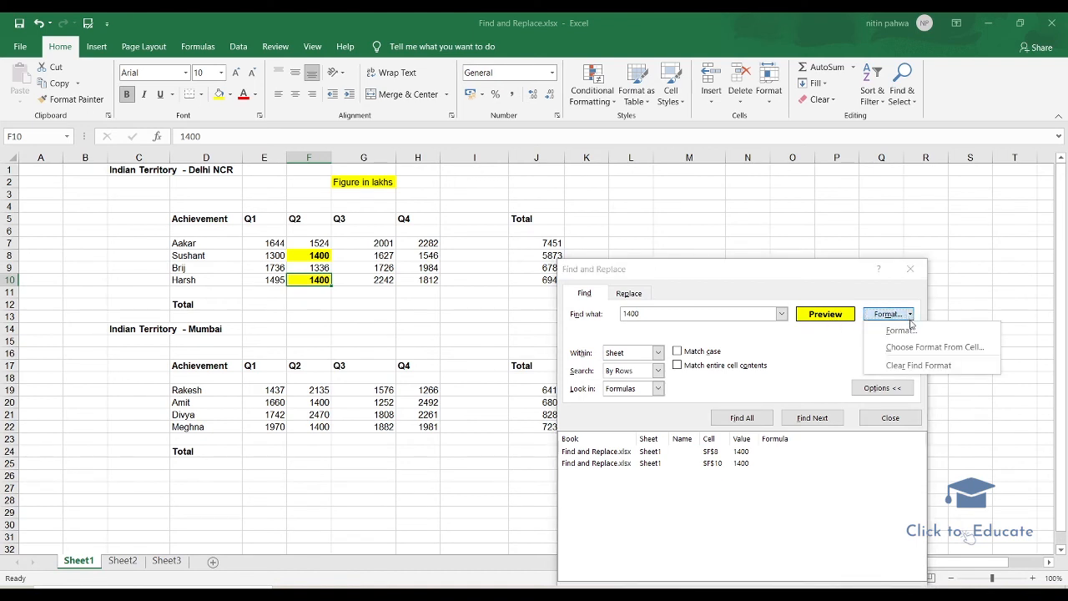
click(922, 368)
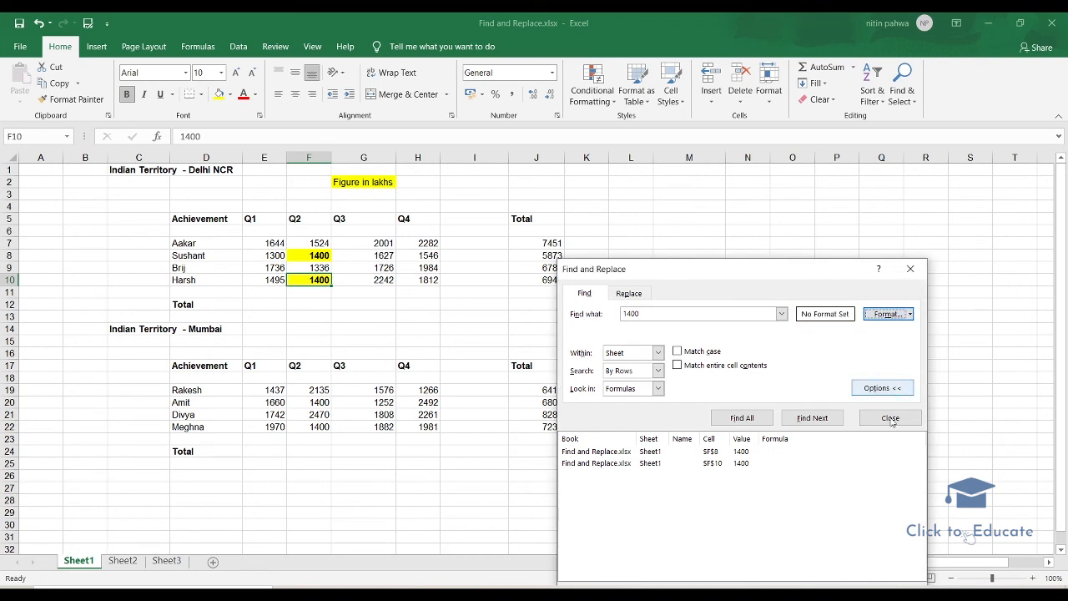
Close the search dialog, and set the font colour of cell F8 to red.
click(890, 418)
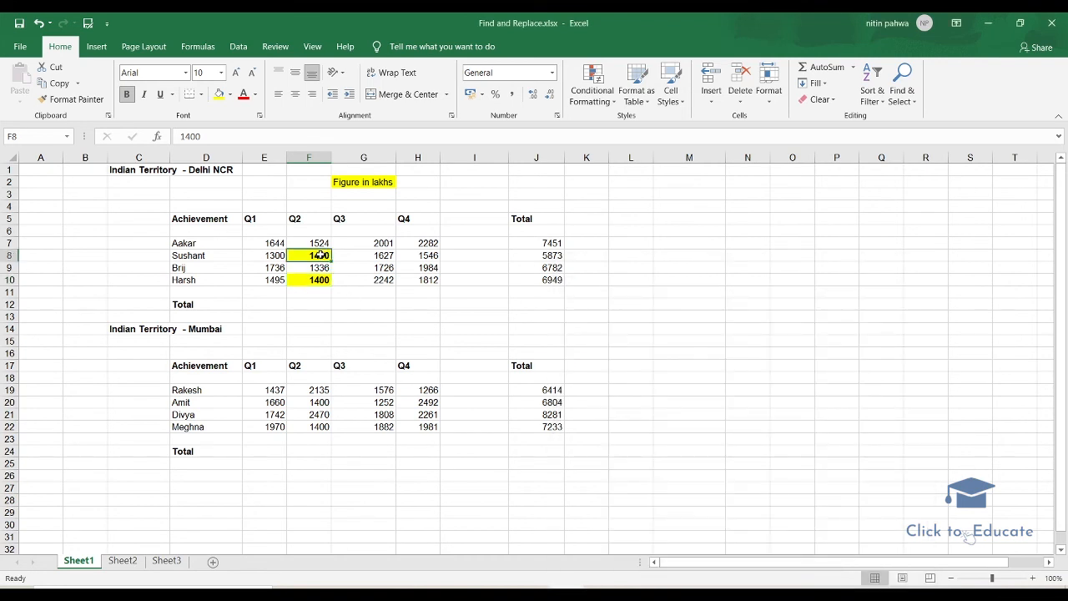
click(318, 257)
click(243, 93)
Reopen Find, examine the number, alignment, font, border, fill and protection criteria of the find format, and cancel.
key(ctrl+f)
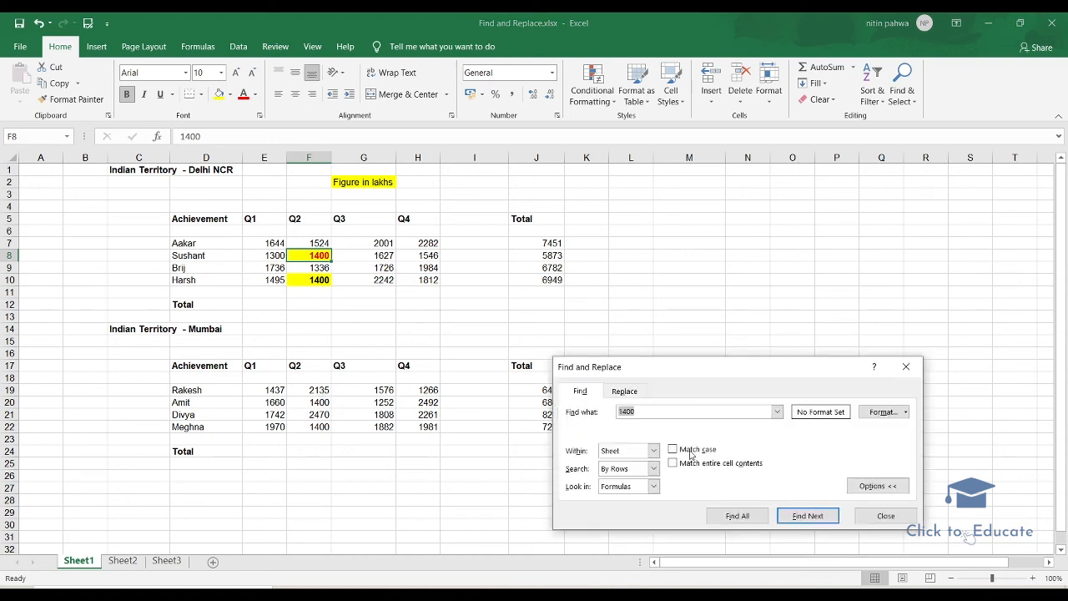
click(880, 412)
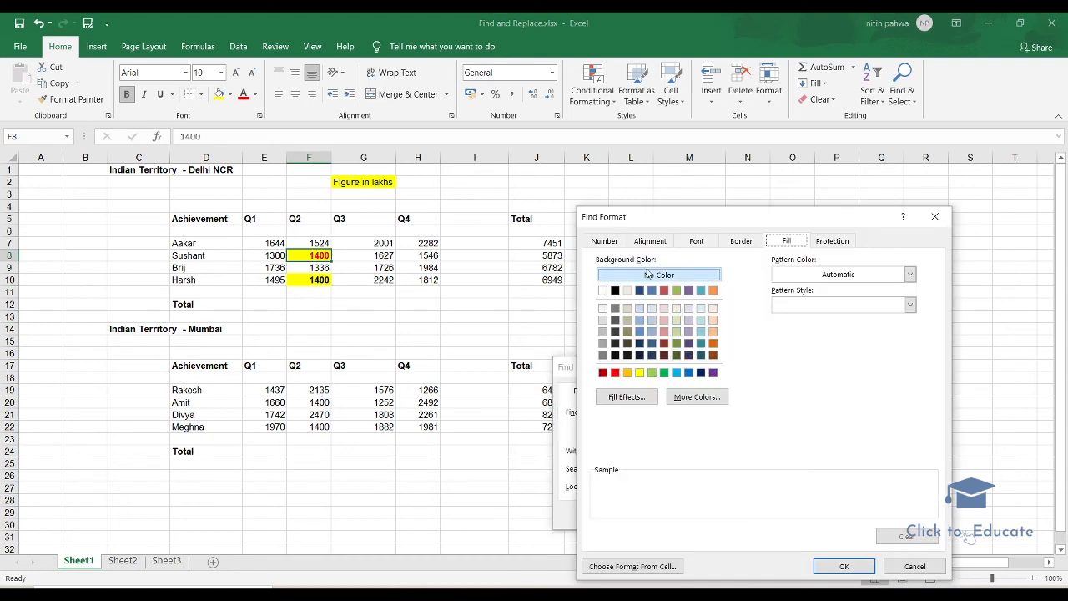
click(736, 243)
click(784, 242)
click(826, 240)
click(751, 242)
click(694, 244)
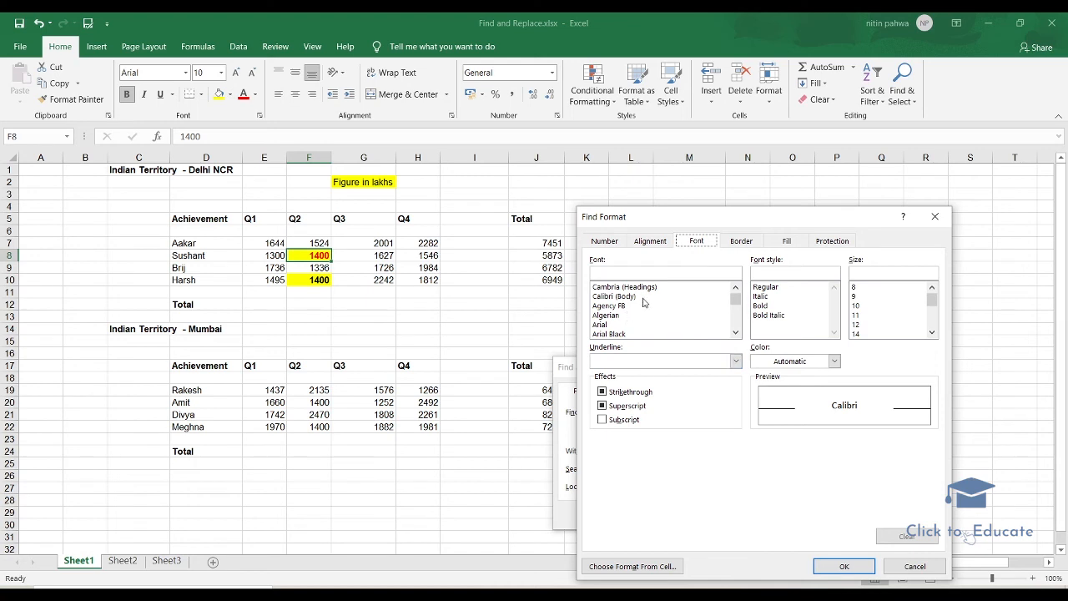
click(655, 242)
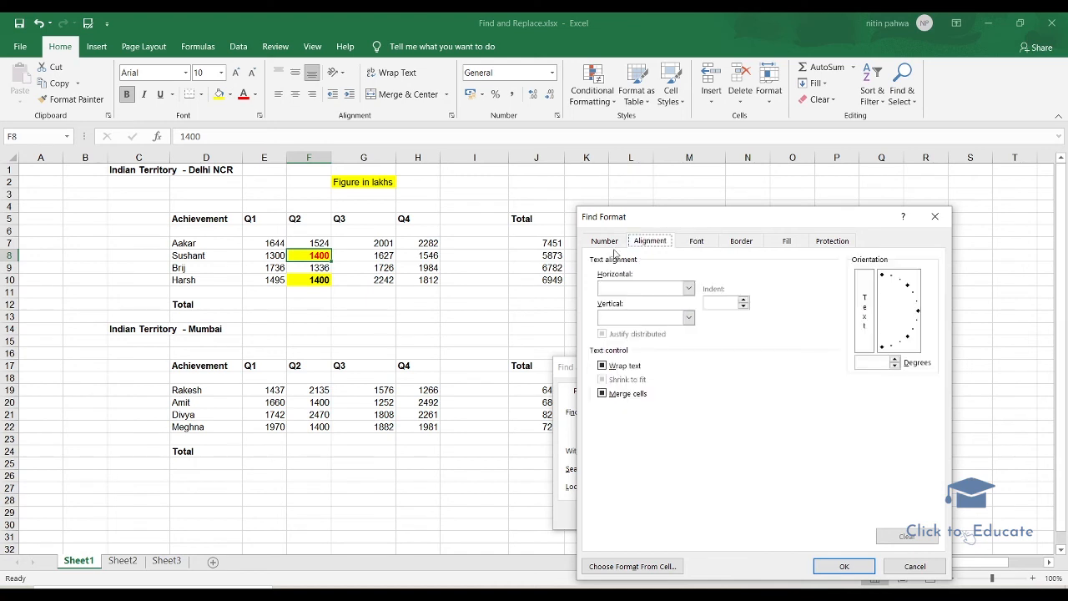
click(609, 244)
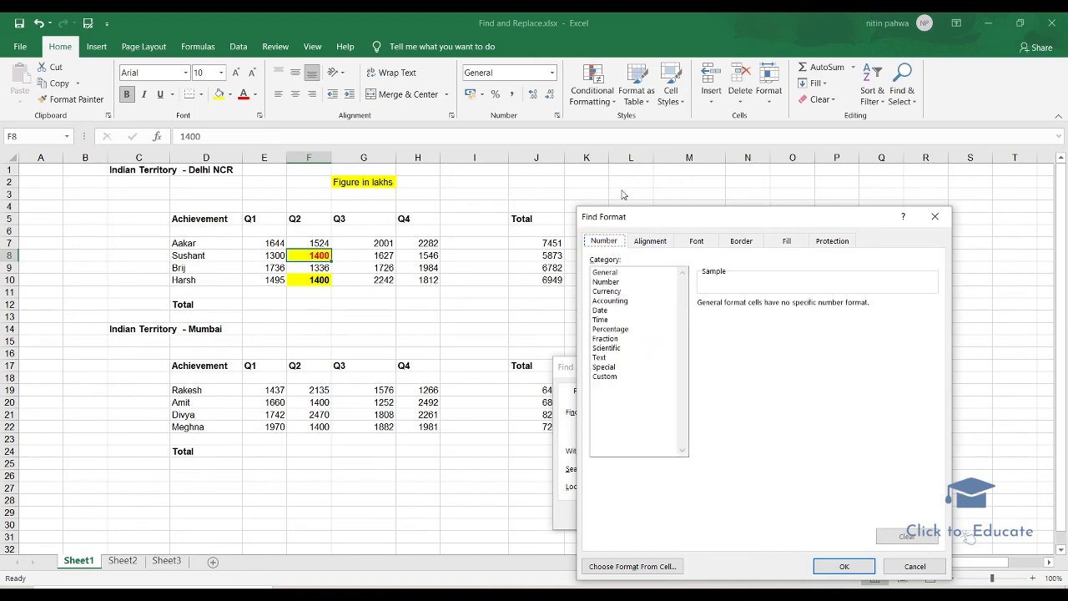
click(740, 242)
click(695, 241)
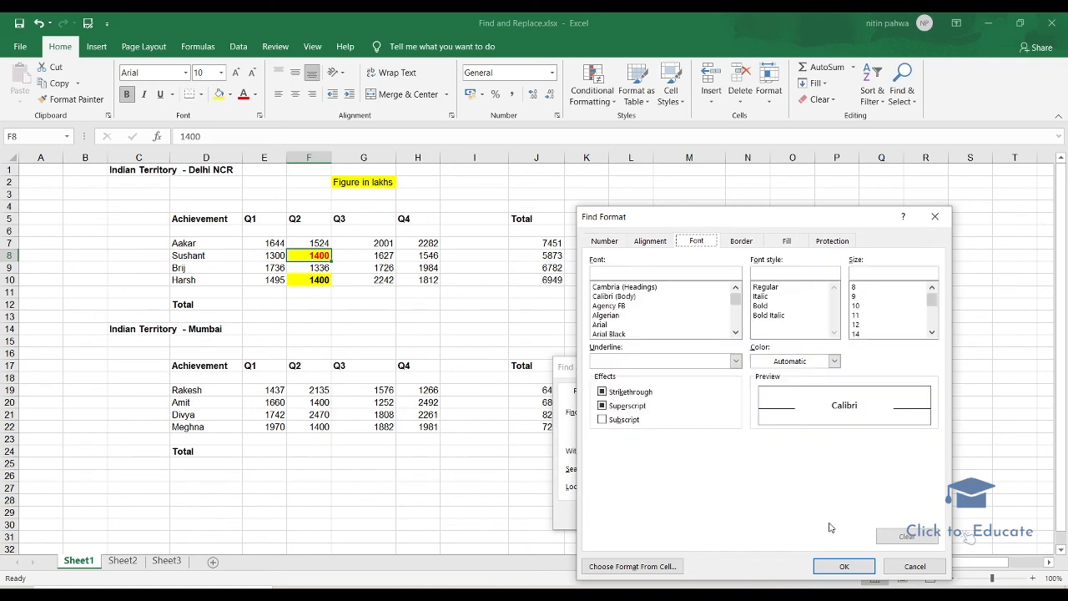
click(910, 567)
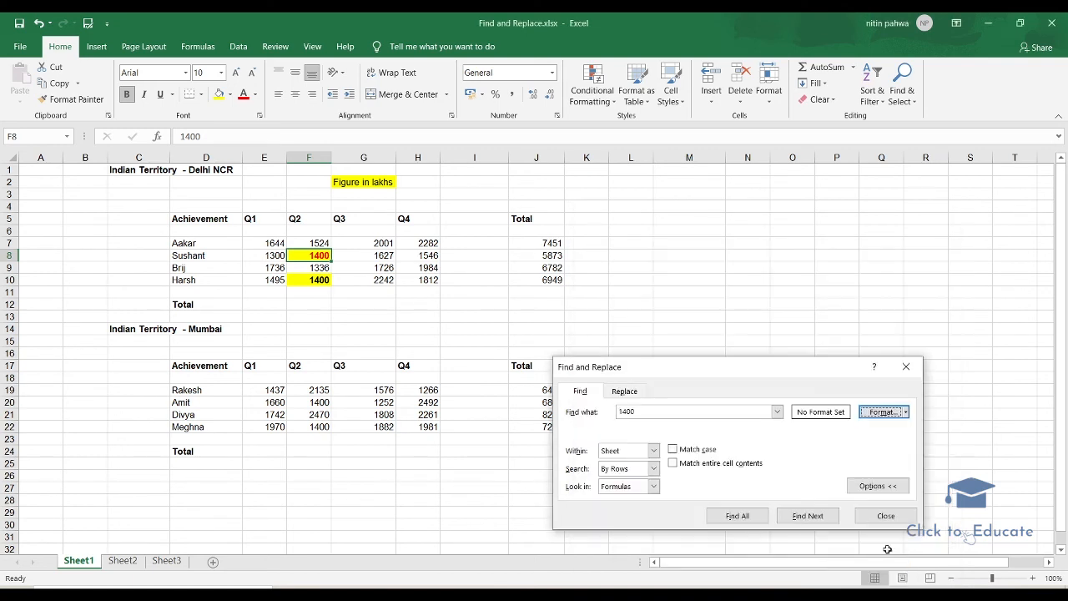
Take the find format from cell F8, and list all cells containing 1400 in that format with Find All.
click(905, 413)
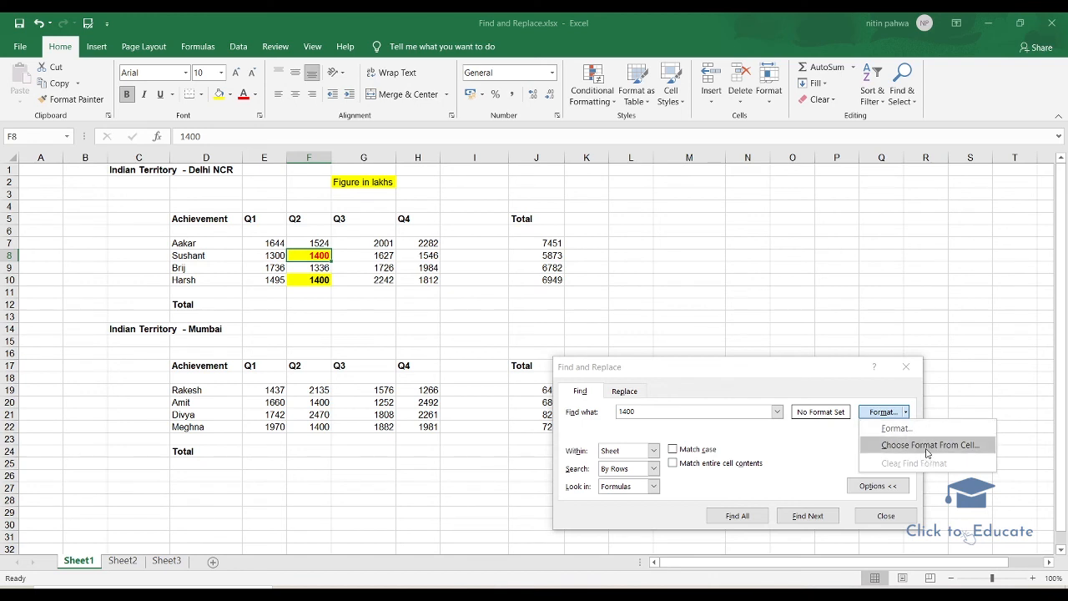
click(926, 447)
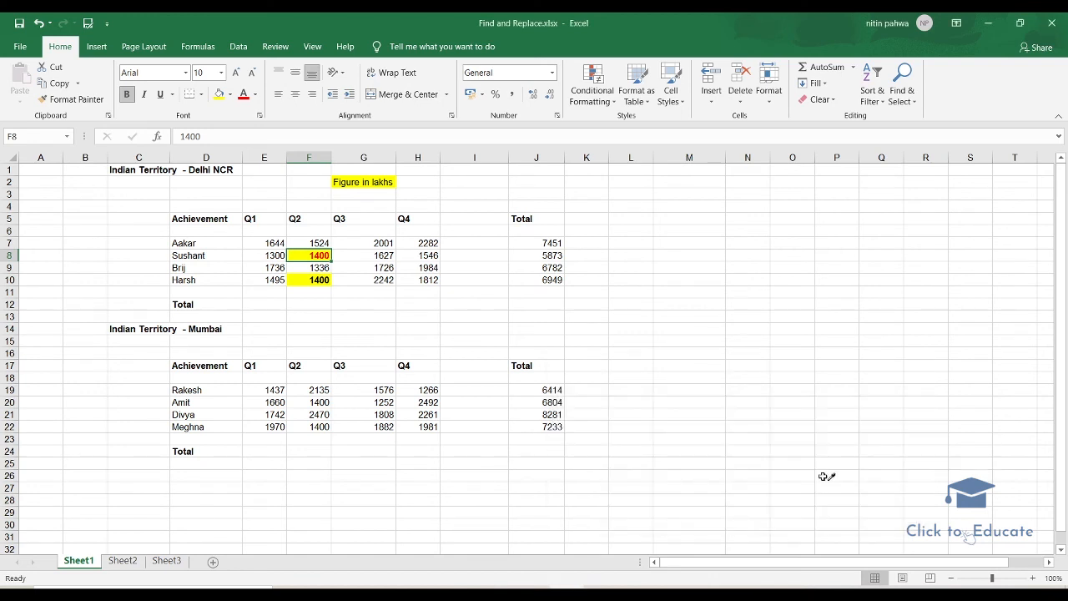
click(310, 257)
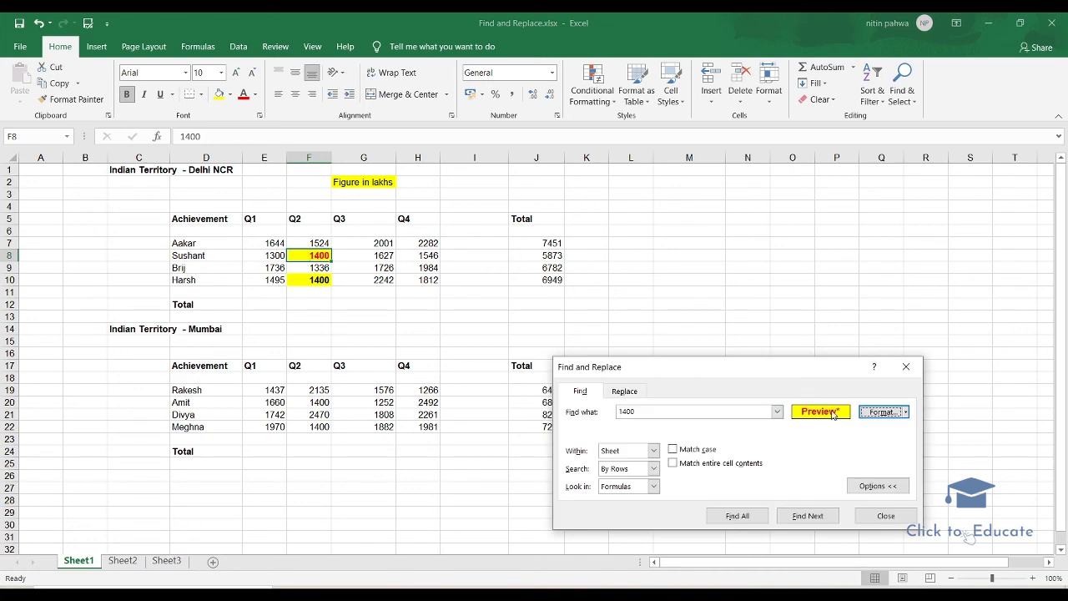
click(756, 519)
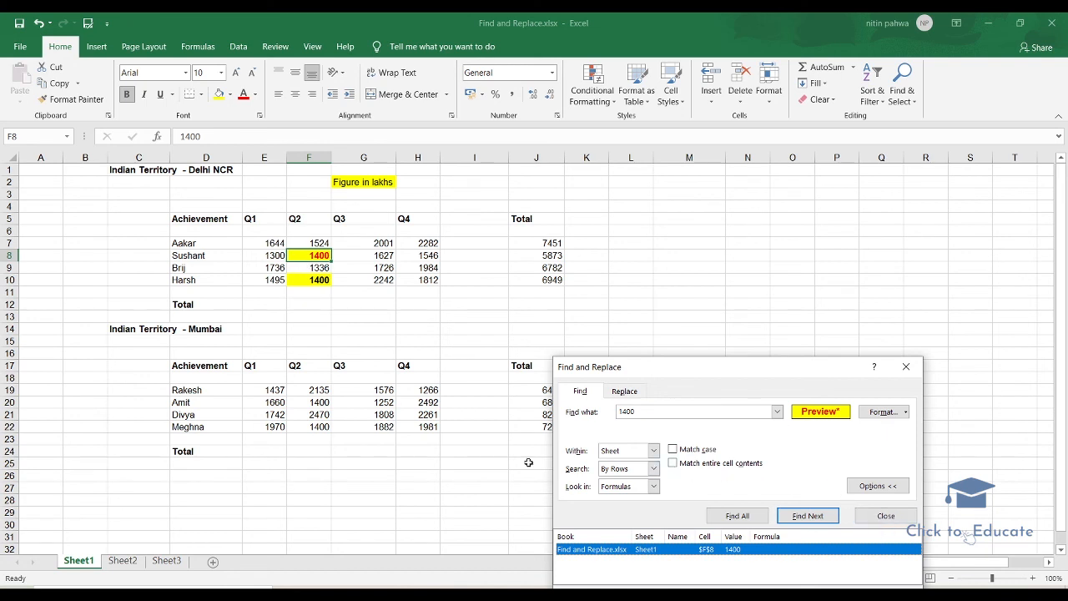
Collapse the extended search options and expand them again.
click(878, 486)
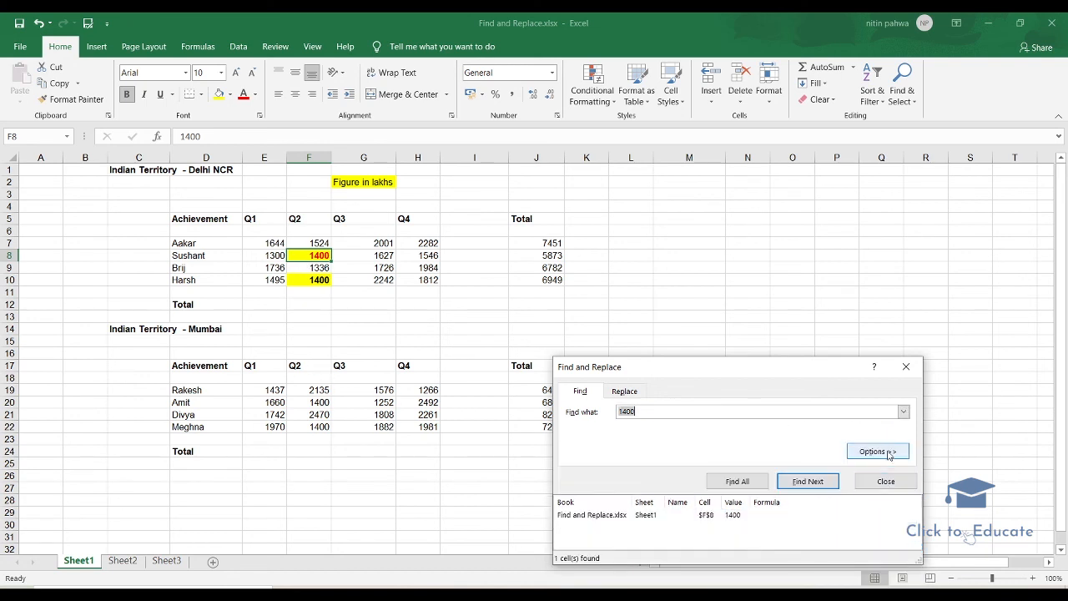
click(888, 458)
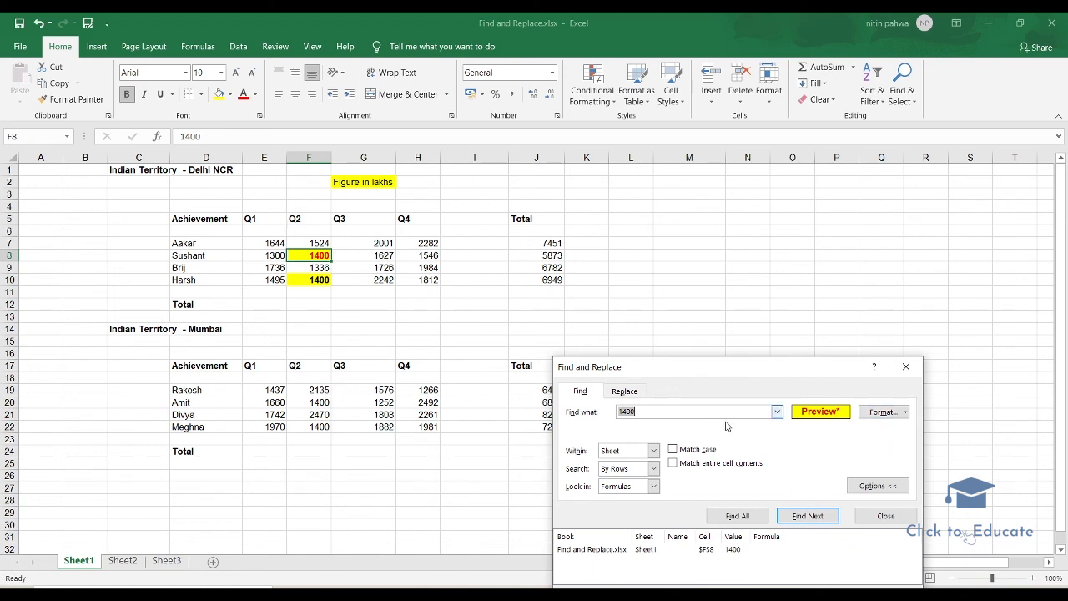
Clear the find format so that no format is set for the search, and close the Find and Replace dialog.
click(906, 411)
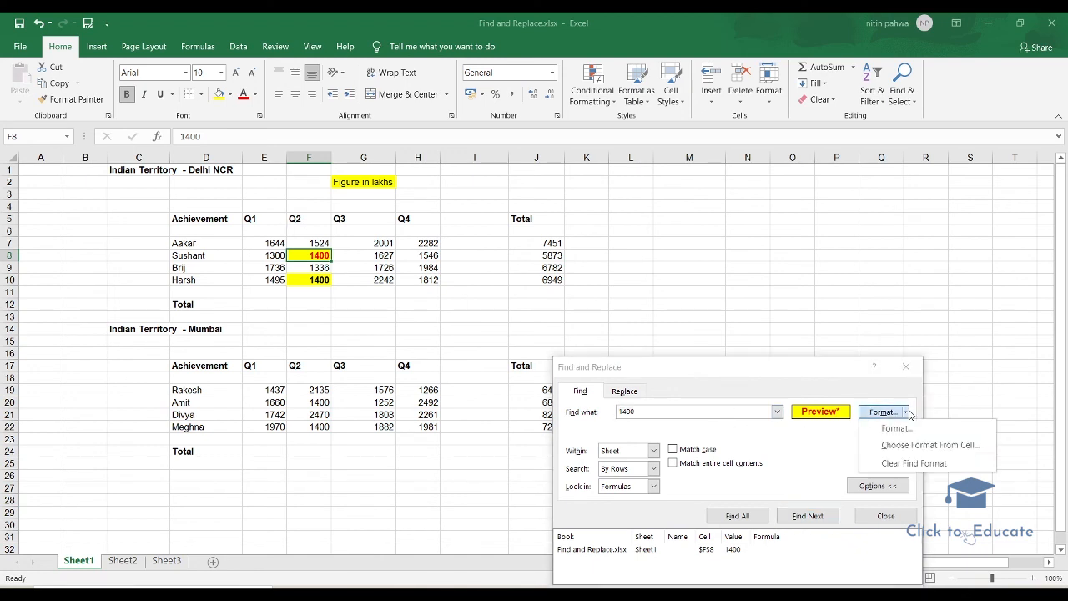
click(934, 466)
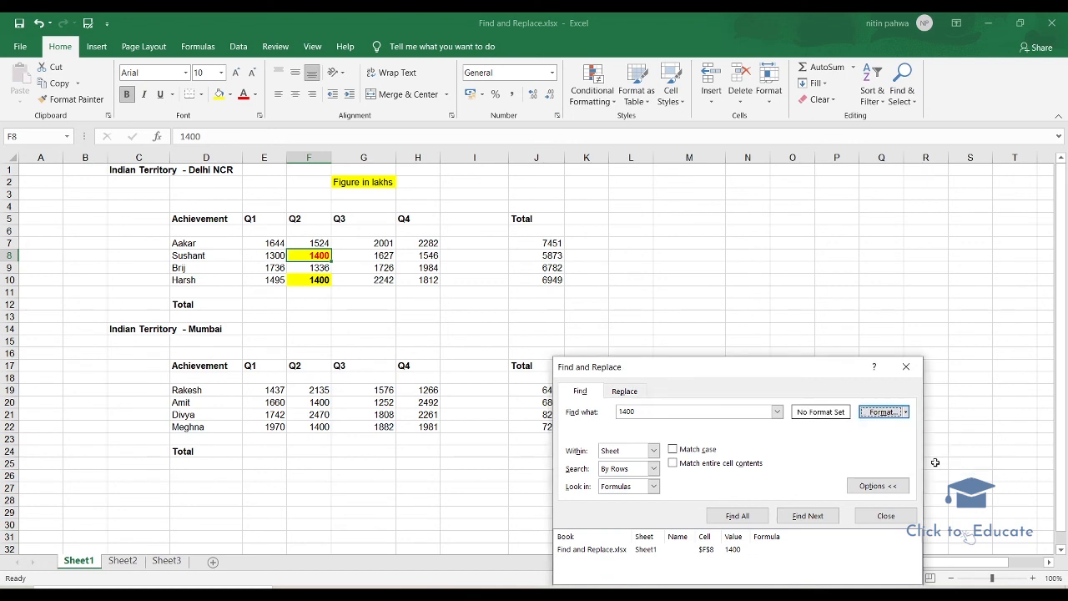
click(885, 515)
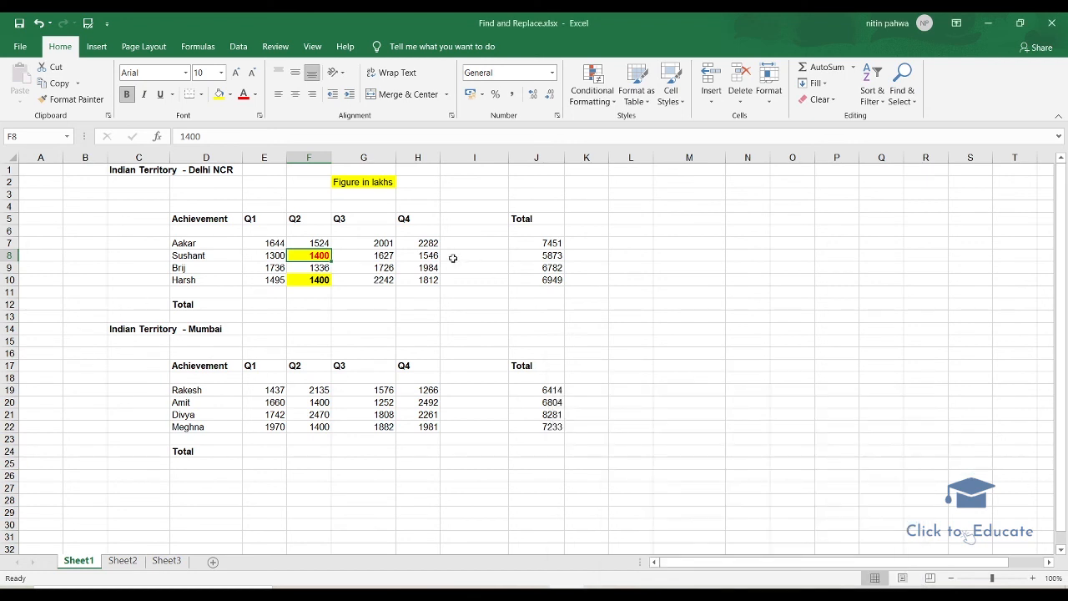
Reopen Find to check the search format choices, and close the dialog with its extended options collapsed.
key(ctrl+f)
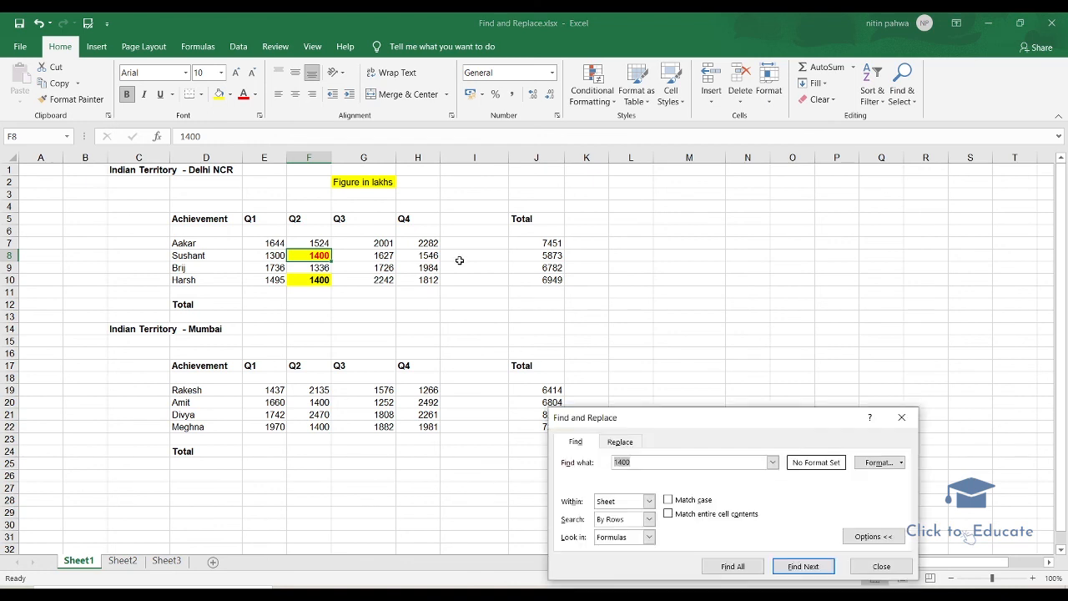
click(870, 533)
click(876, 504)
click(901, 462)
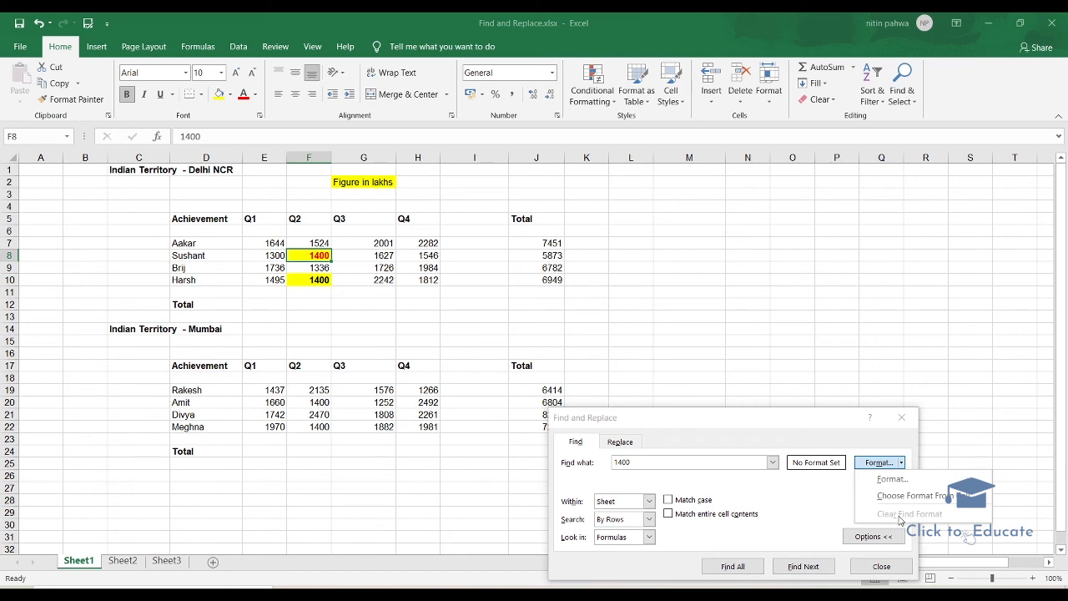
click(750, 505)
drag(654, 462, 577, 455)
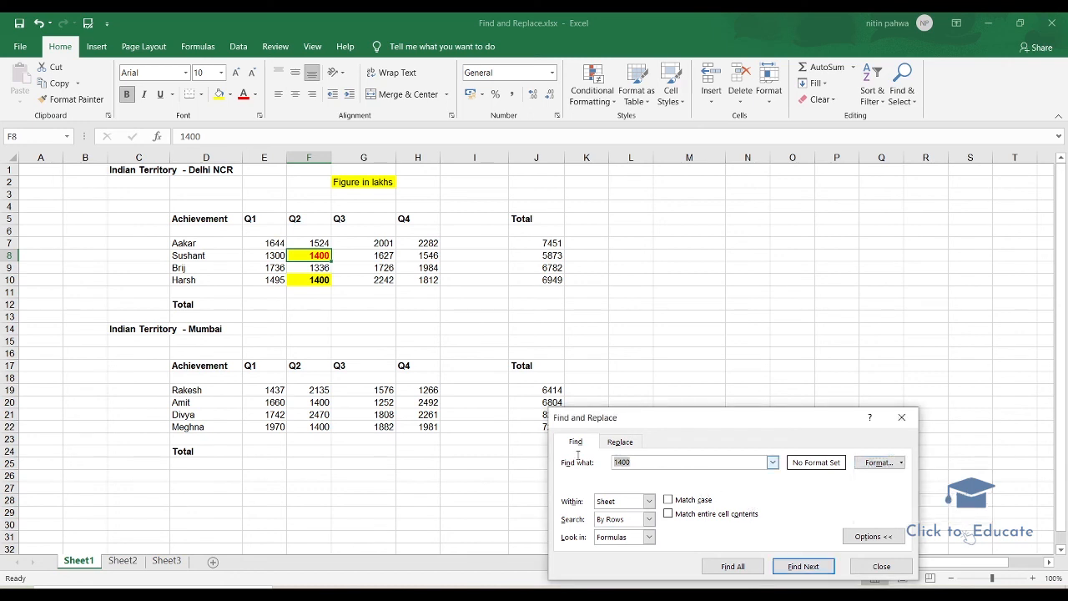
click(876, 537)
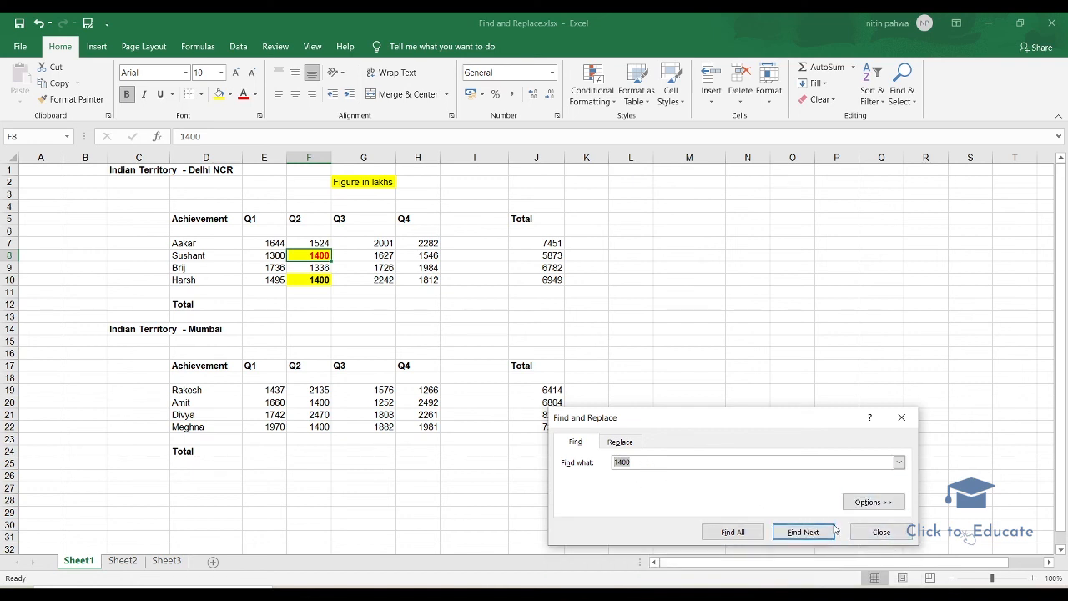
click(907, 538)
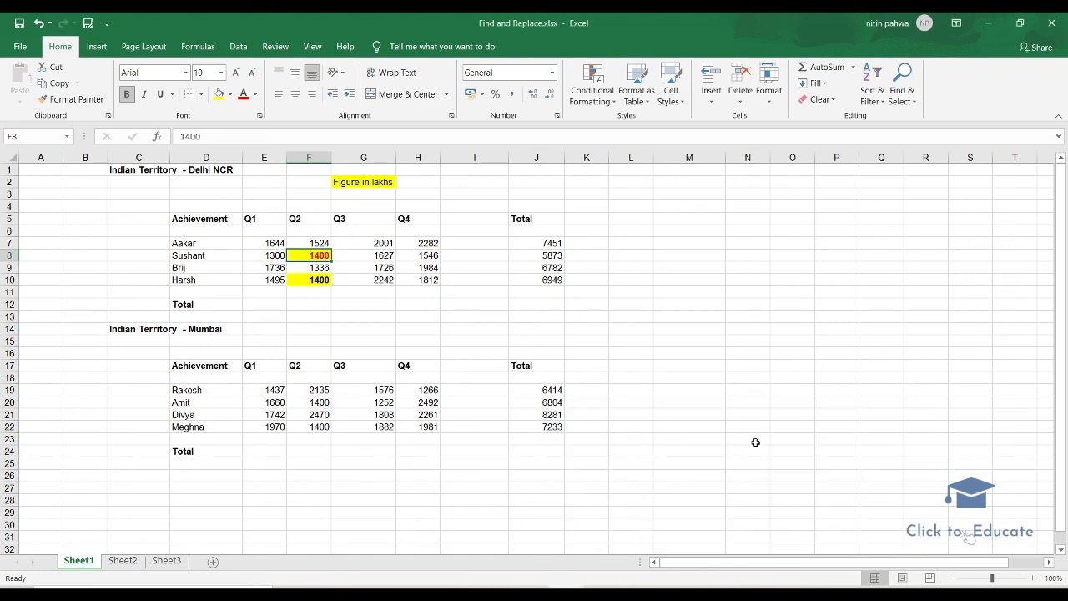